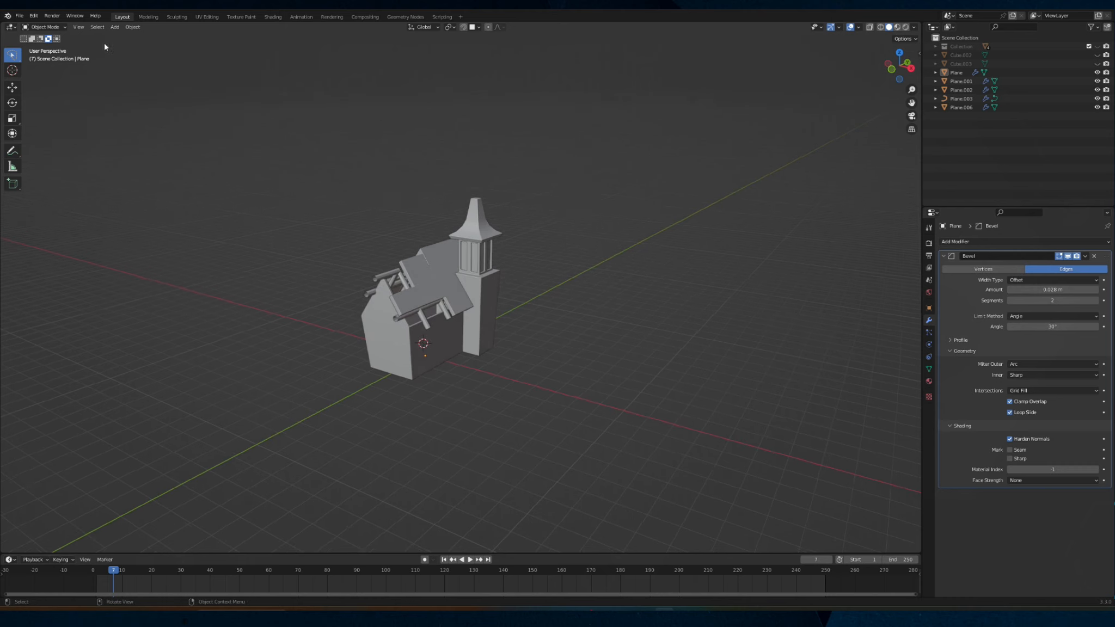
Add a cube and scale it down uniformly to about 0.418
click(114, 27)
mouse_move(126, 38)
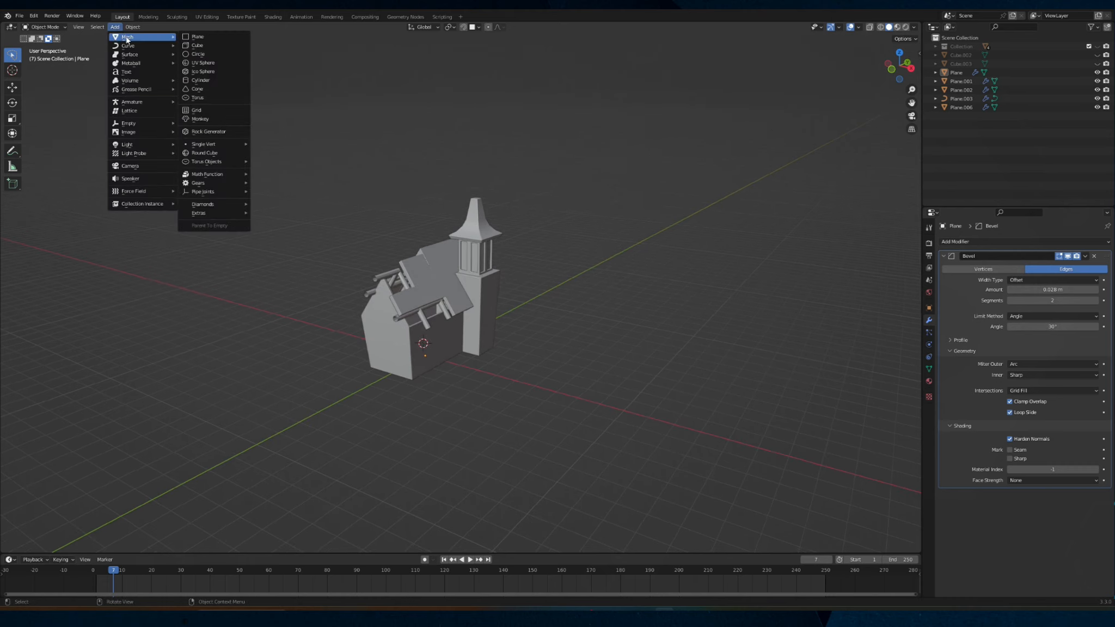
click(197, 45)
middle_drag(395, 338, 676, 165)
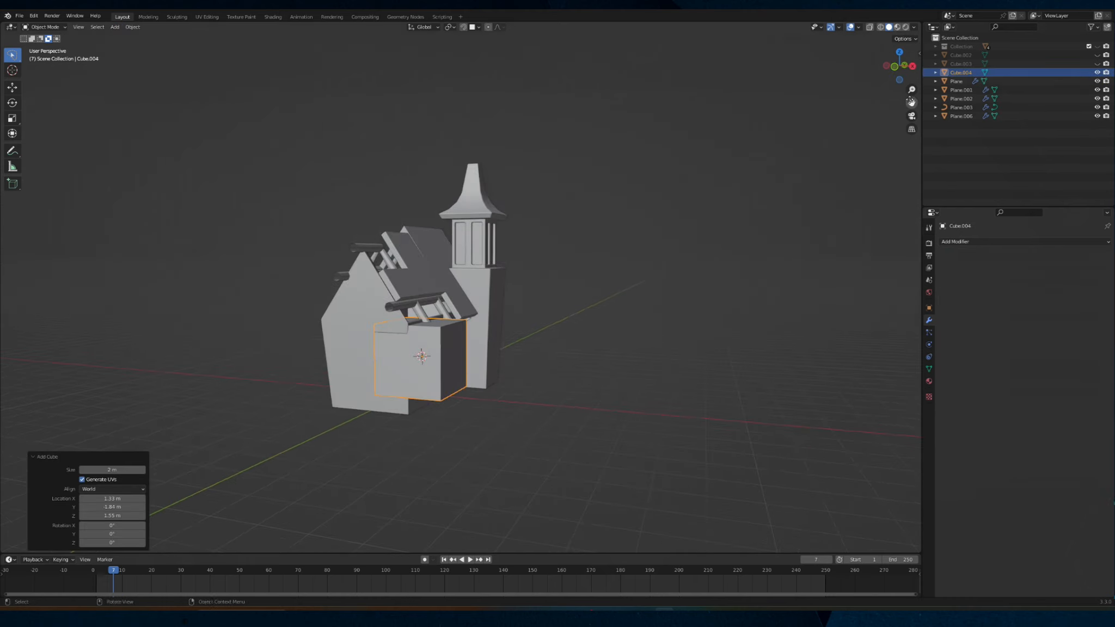
drag(911, 102, 1001, 53)
scroll(594, 209, up, 2)
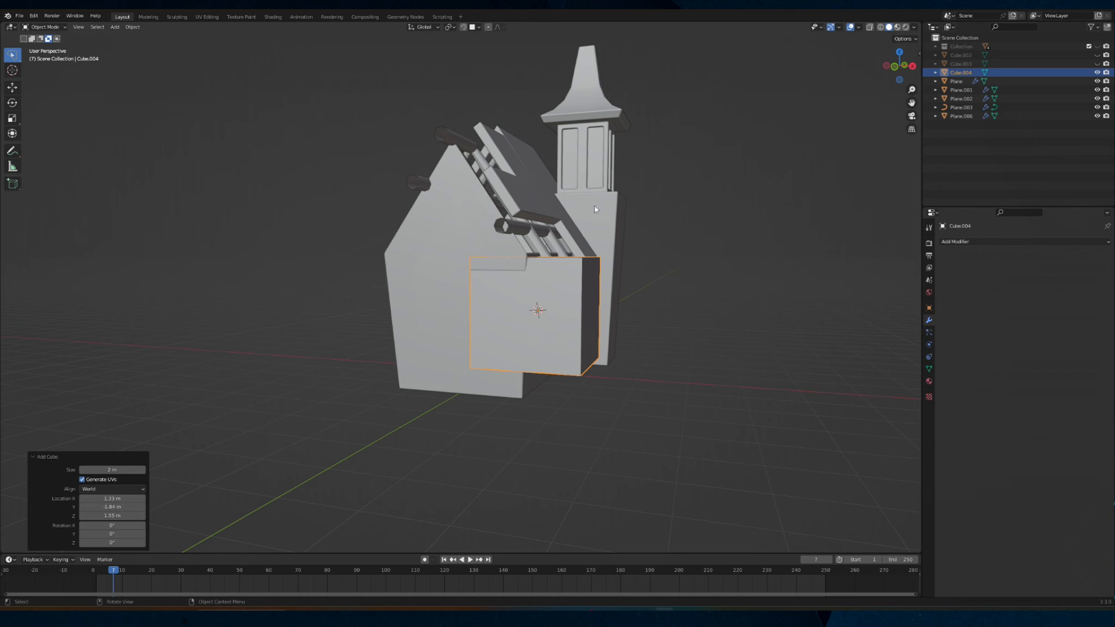
click(894, 67)
scroll(653, 239, up, 3)
drag(911, 102, 893, 142)
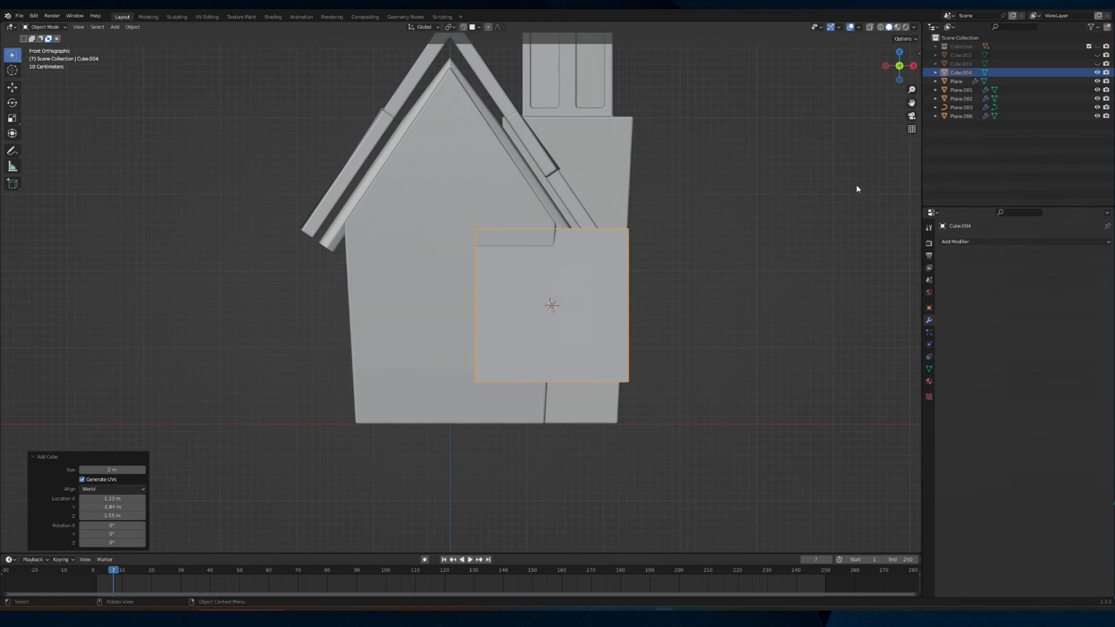
key(s)
click(613, 335)
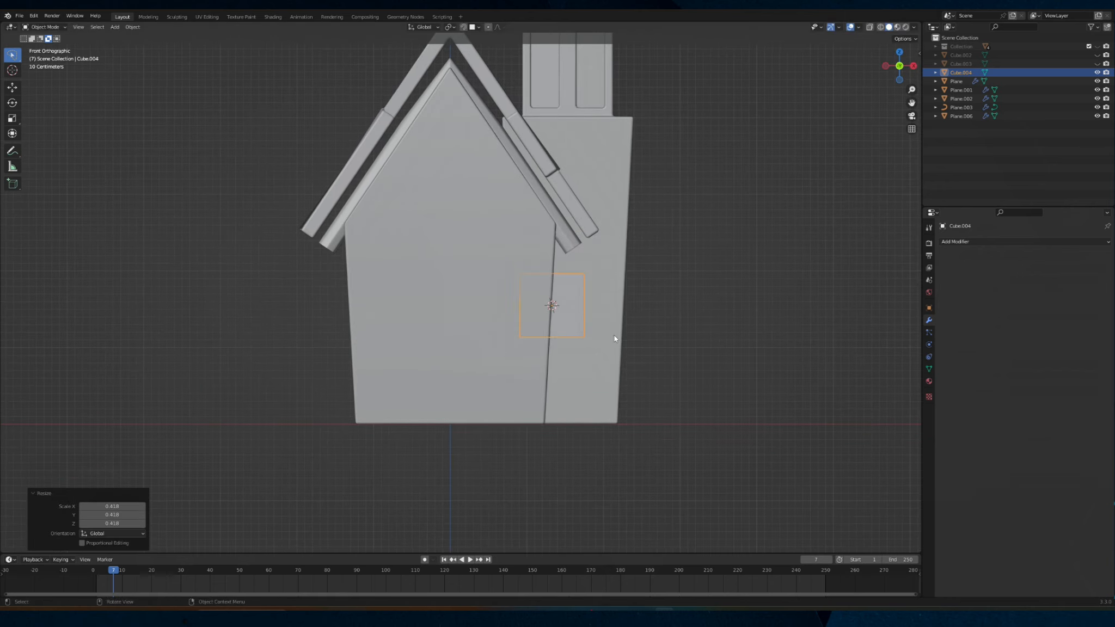
Move the cube about -1.43 m along X and along Y until it straddles the church's front gable wall
key(g)
key(x)
click(507, 346)
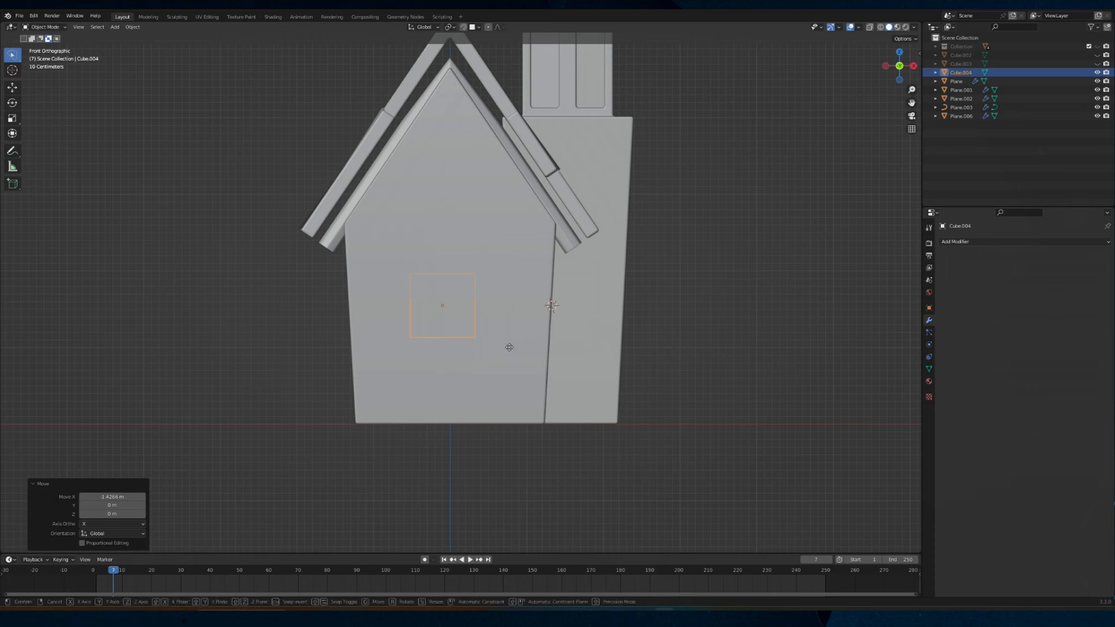
key(g)
key(y)
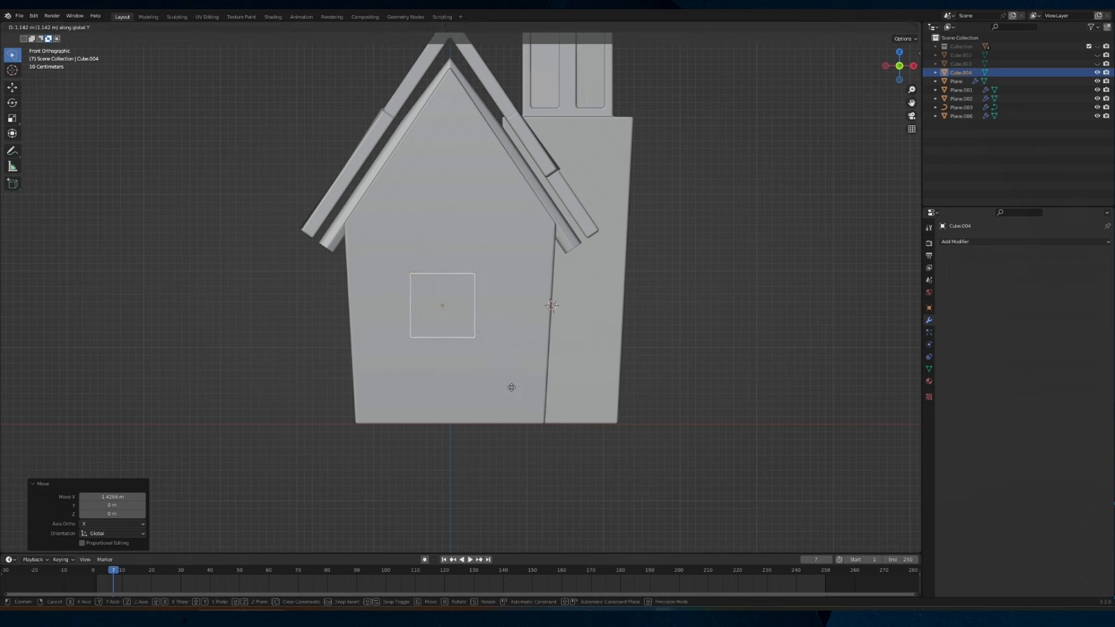
click(507, 245)
middle_drag(524, 266, 578, 317)
scroll(587, 319, down, 6)
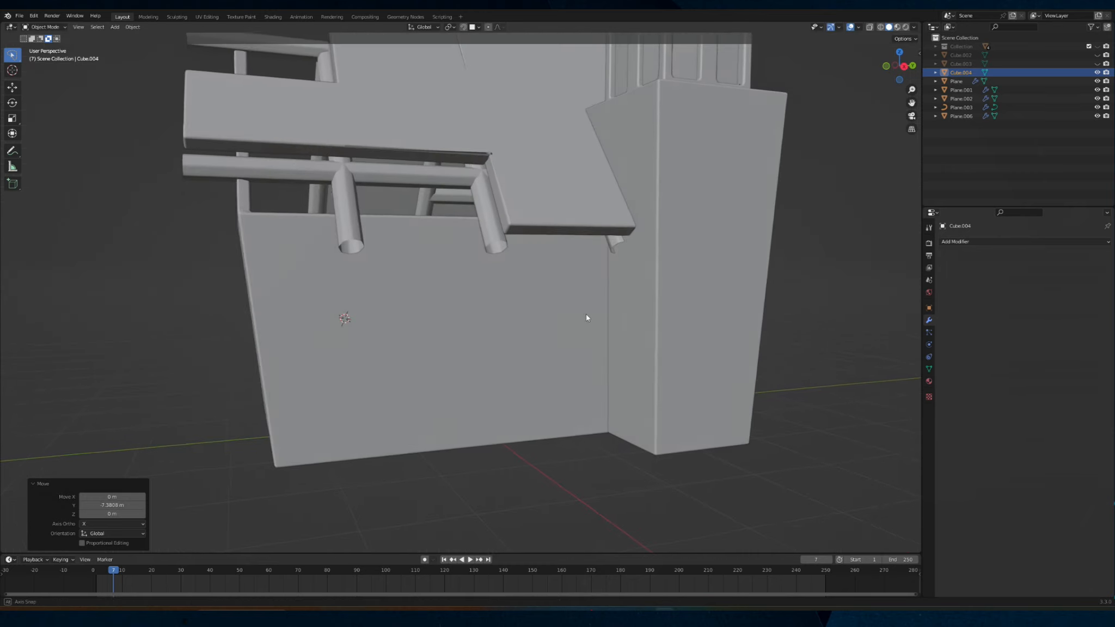
key(g)
key(y)
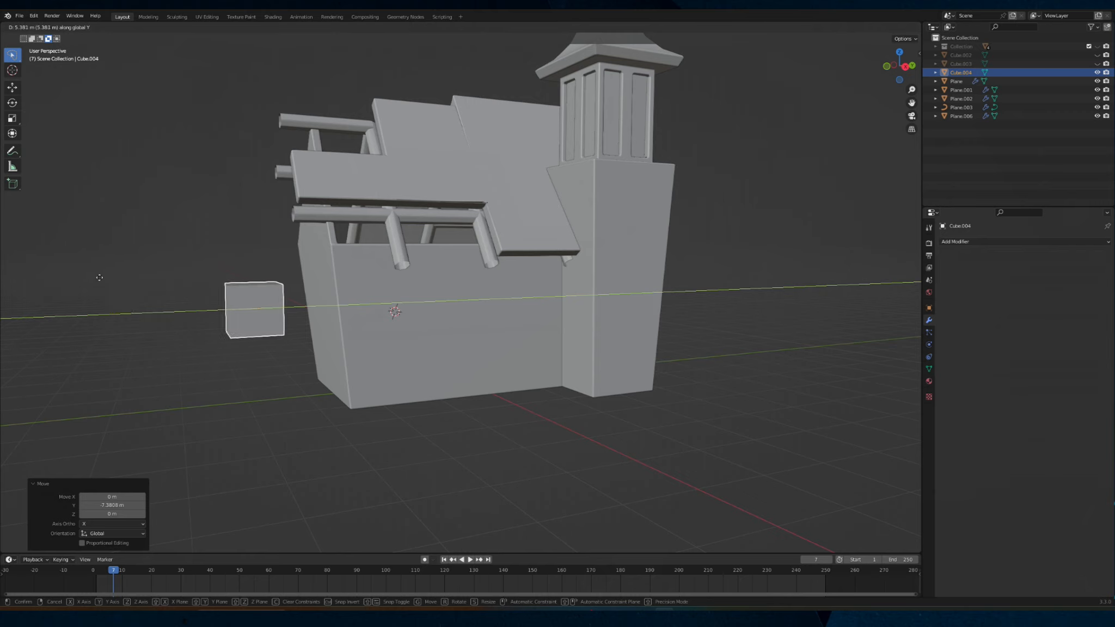
click(168, 266)
Scale the cube by about 2.55 along Z and about -0.26 along Y to form a tall, thin door slab
middle_drag(463, 305, 504, 302)
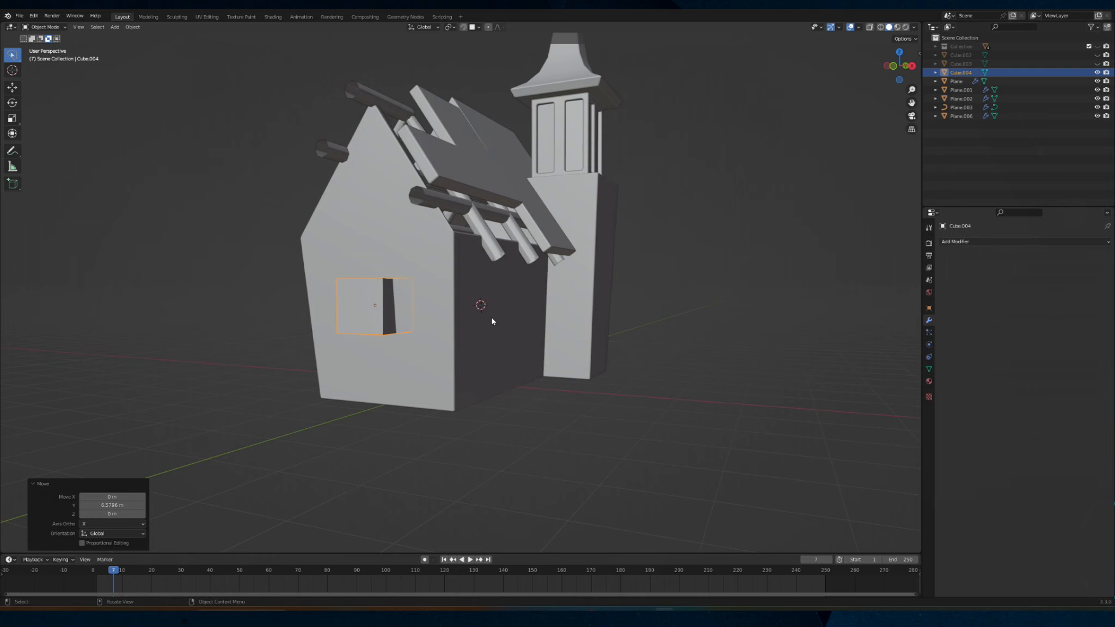
key(s)
key(z)
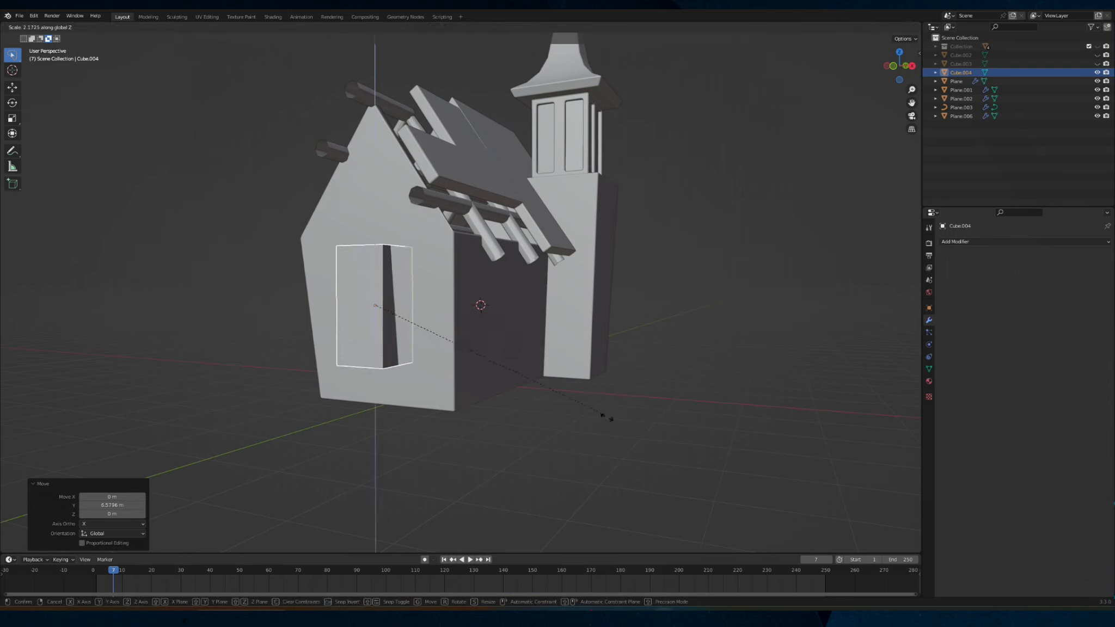
click(634, 438)
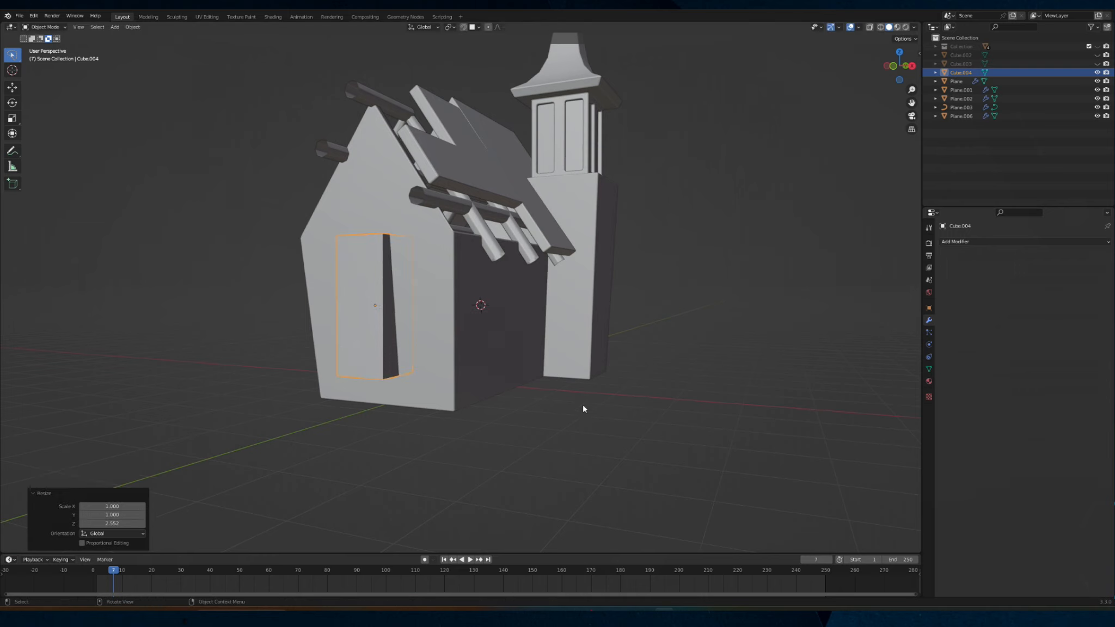
key(s)
key(y)
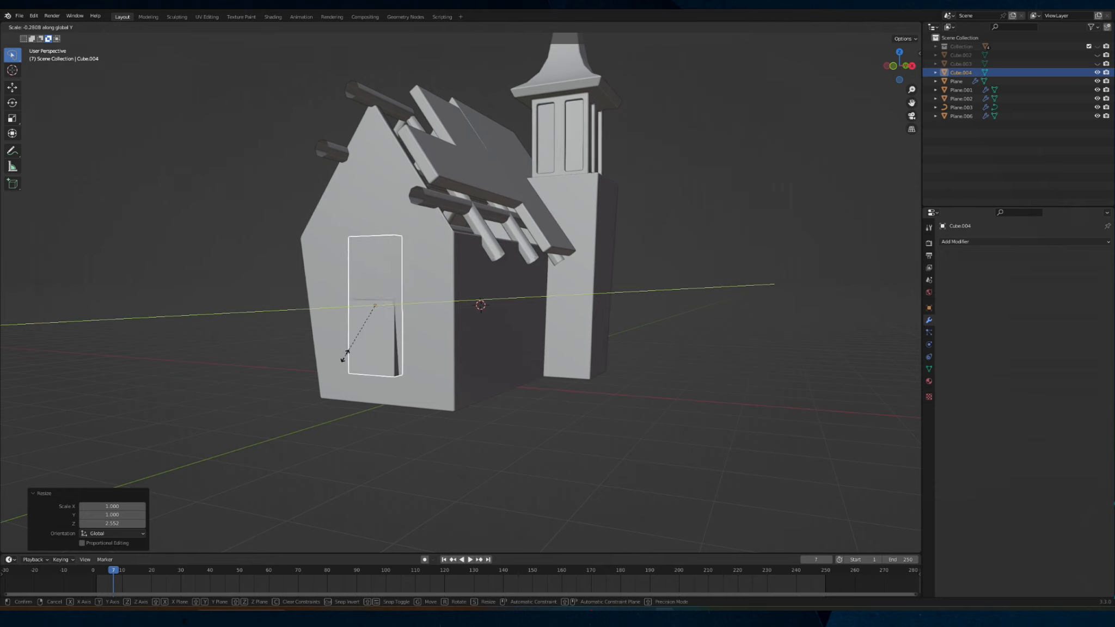
click(351, 352)
Move the door slab out of the front wall about -0.17 m along Y and lower it about 0.44 m along Z
mouse_move(351, 352)
middle_down()
mouse_move(400, 347)
mouse_move(362, 353)
middle_up()
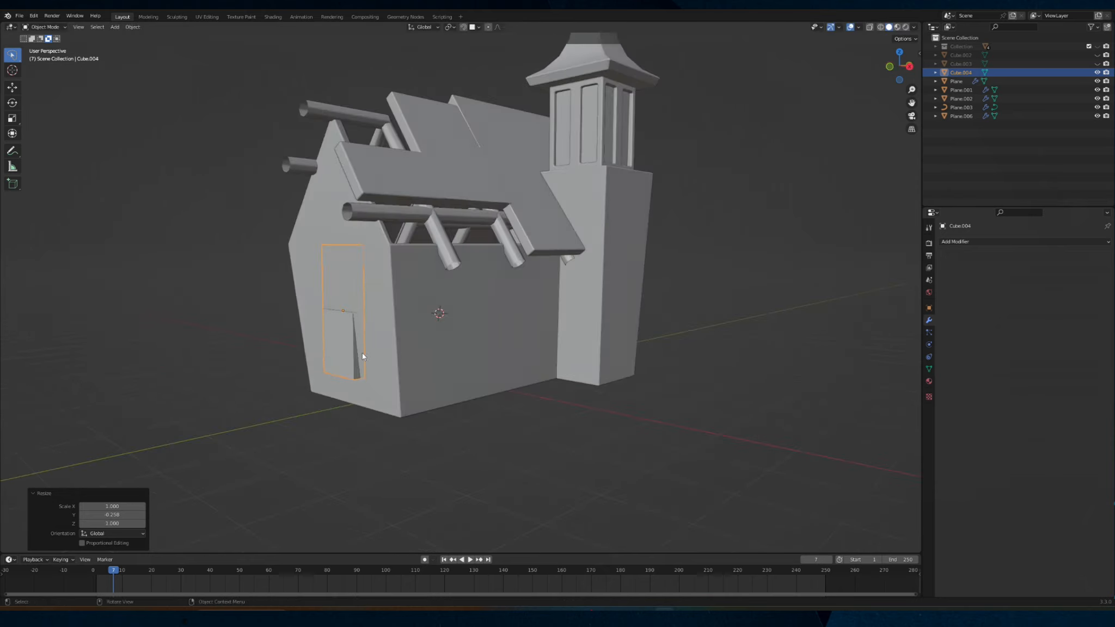
key(g)
key(y)
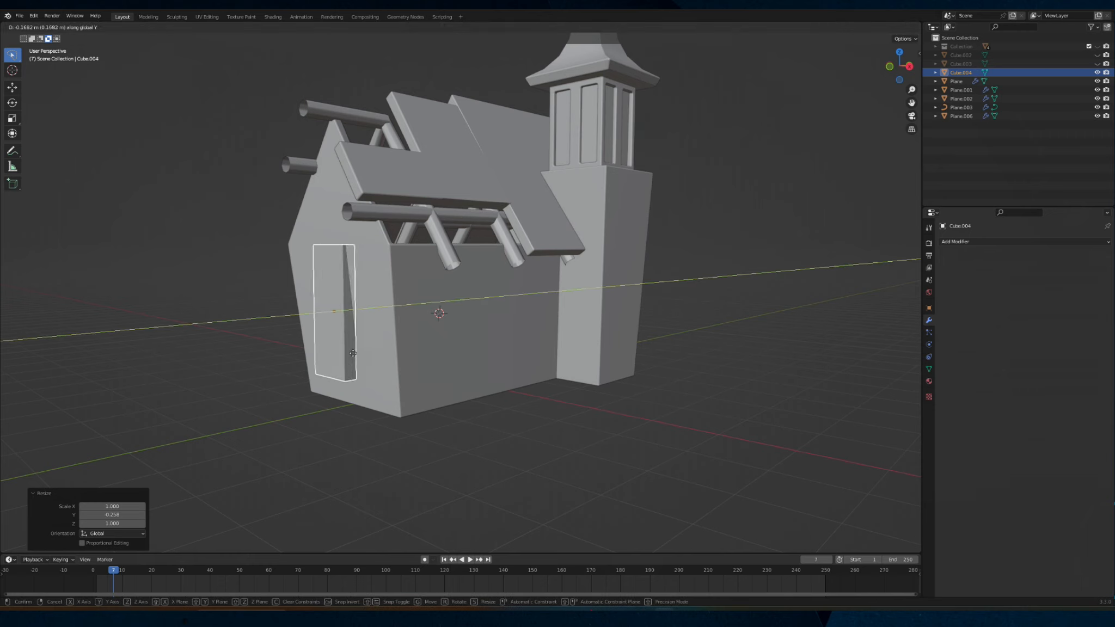
click(354, 357)
key(g)
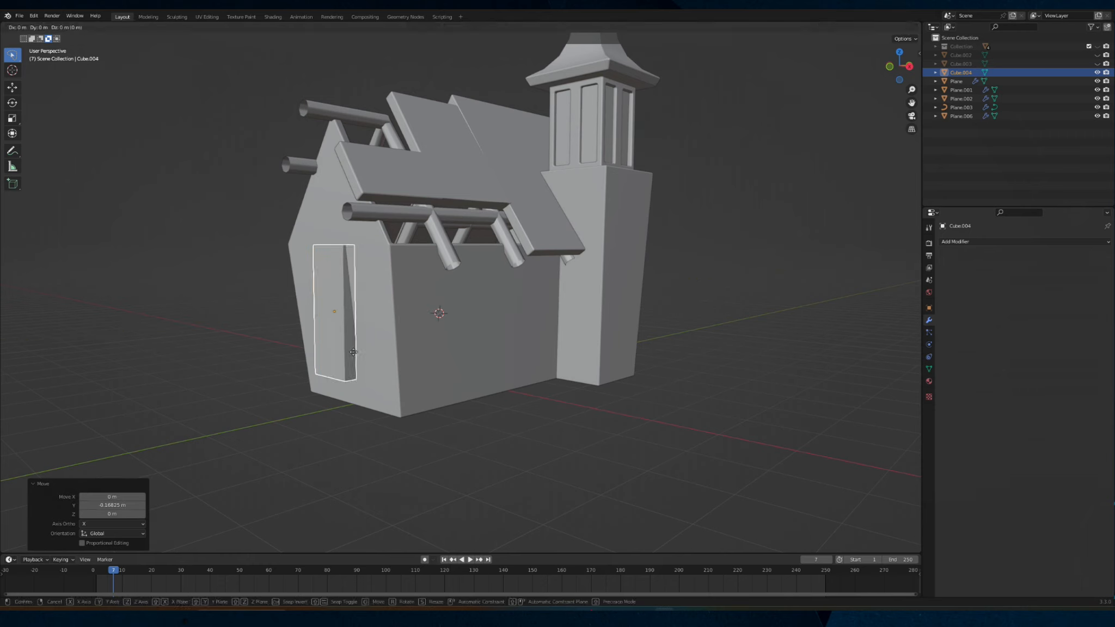
key(z)
click(359, 378)
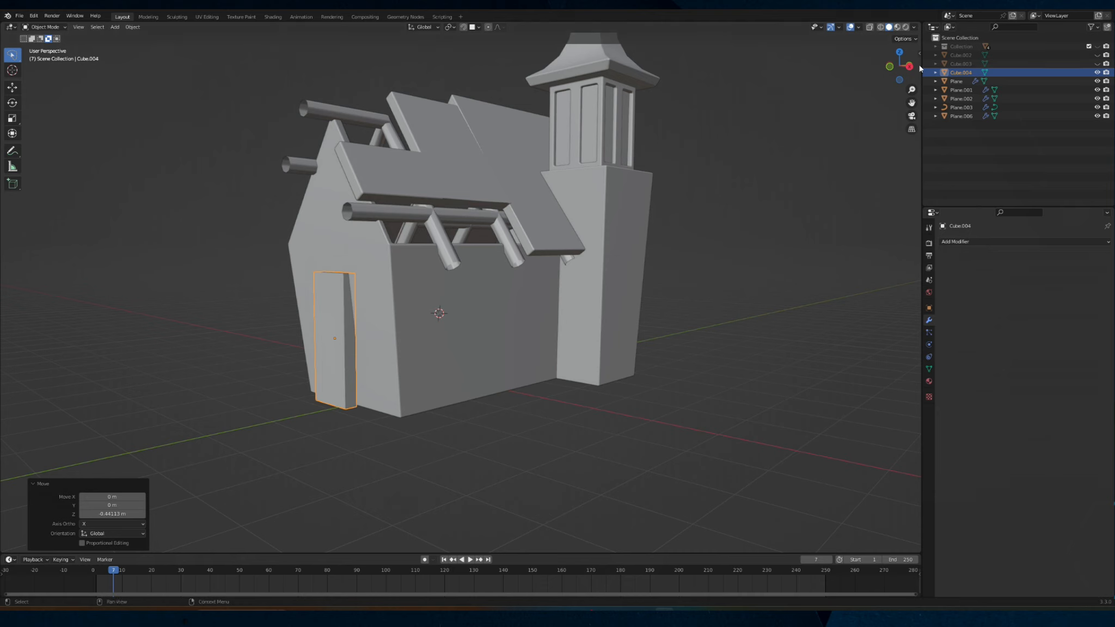
Lower the door slab slightly along Z so its base lines up with the bottom of the walls
key(KP_3)
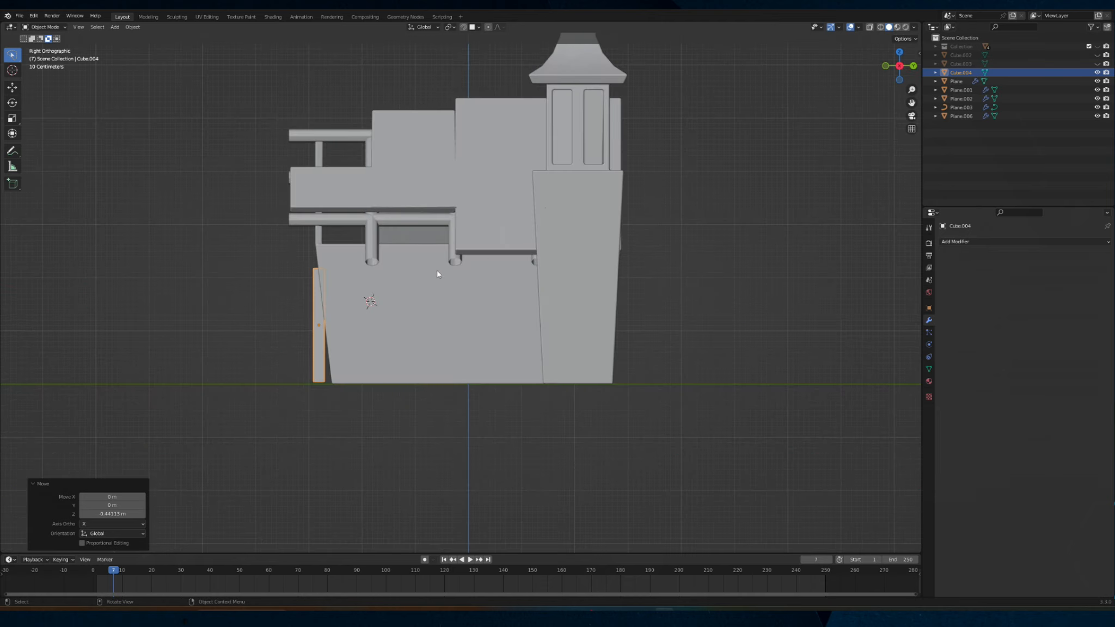
scroll(362, 318, up, 5)
shift+middle_drag(362, 318, 503, 209)
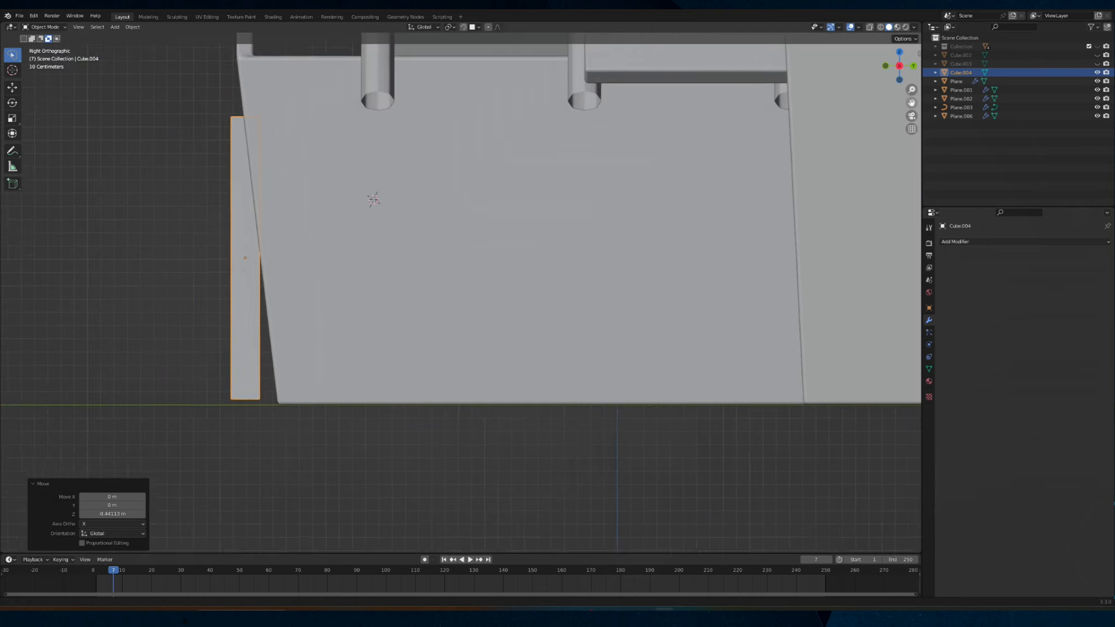
shift+middle_drag(320, 398, 340, 384)
key(g)
key(z)
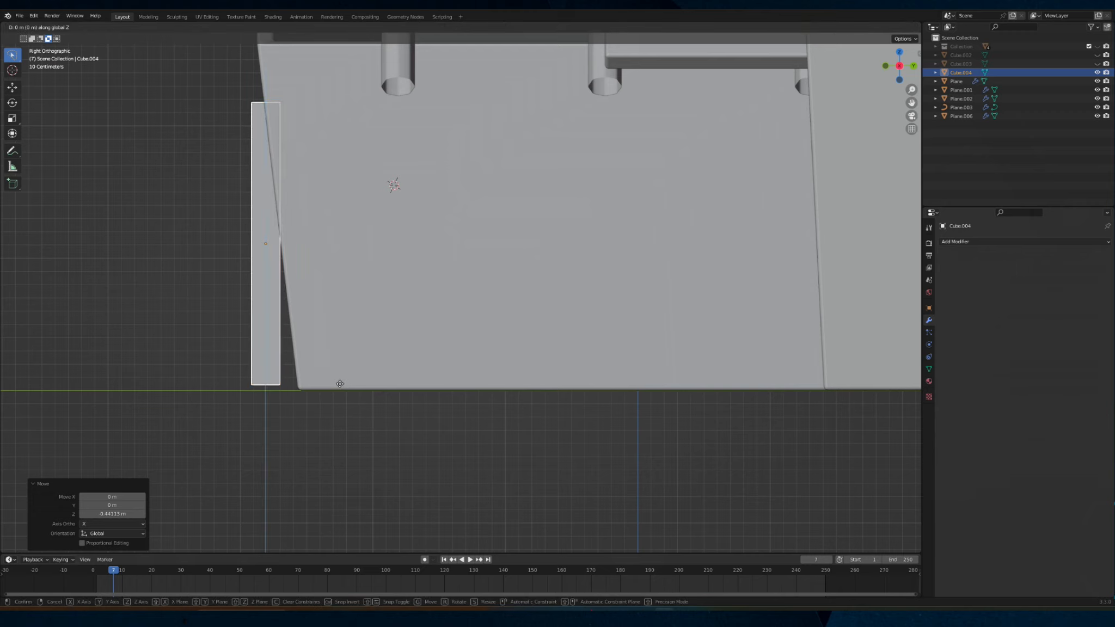
click(340, 388)
Widen the door slab by about 1.43 along X and enter Edit Mode on it
middle_drag(684, 214, 569, 385)
key(s)
key(x)
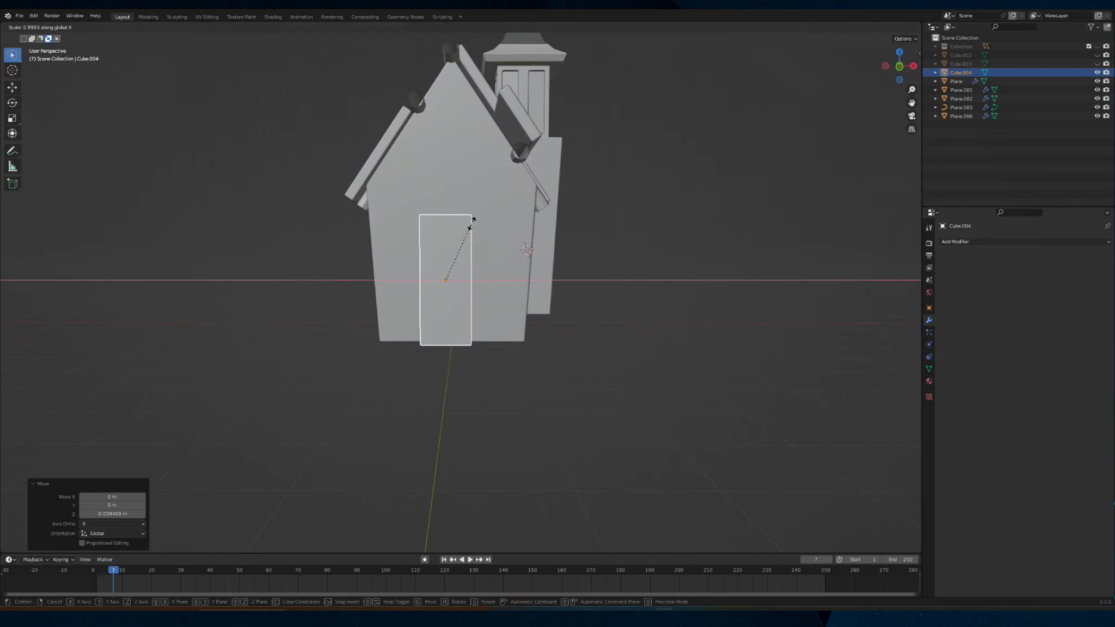
click(512, 224)
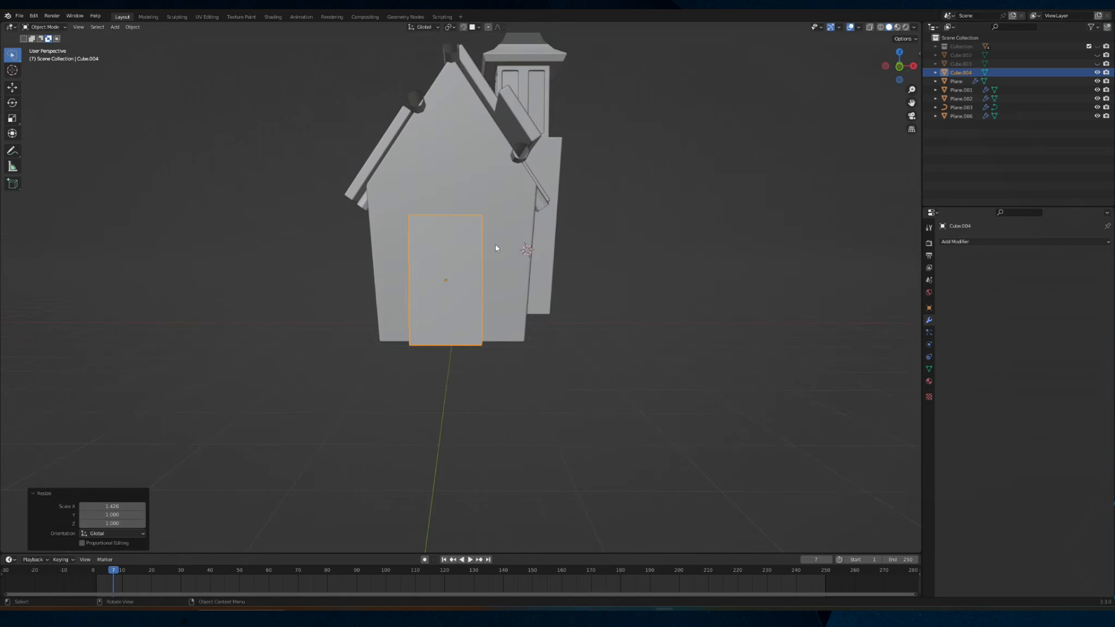
click(44, 26)
click(42, 46)
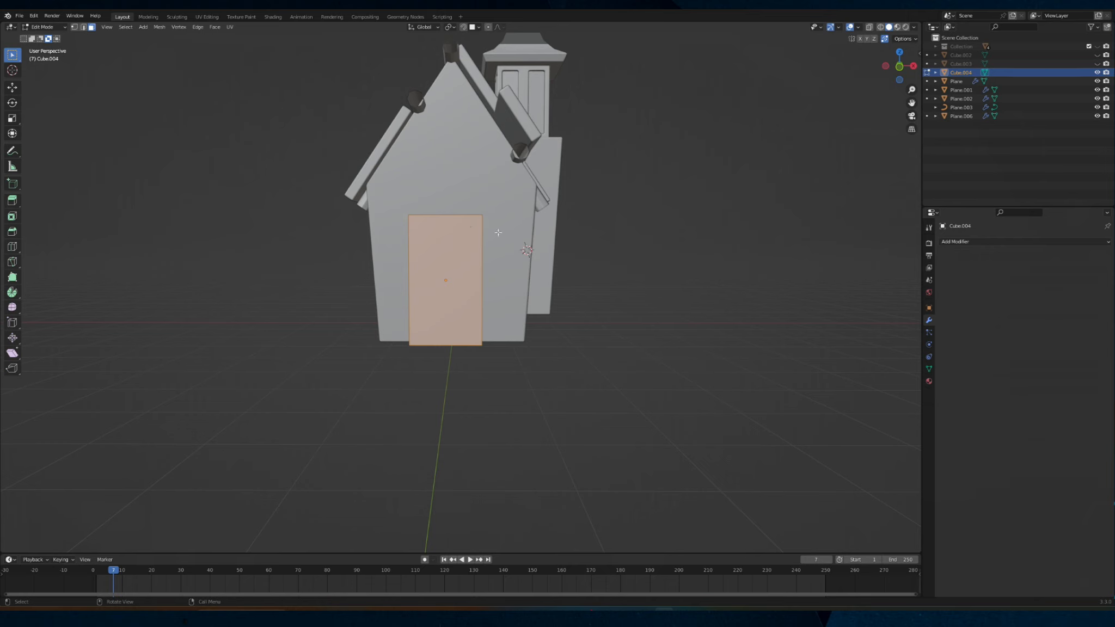
key(i)
click(475, 262)
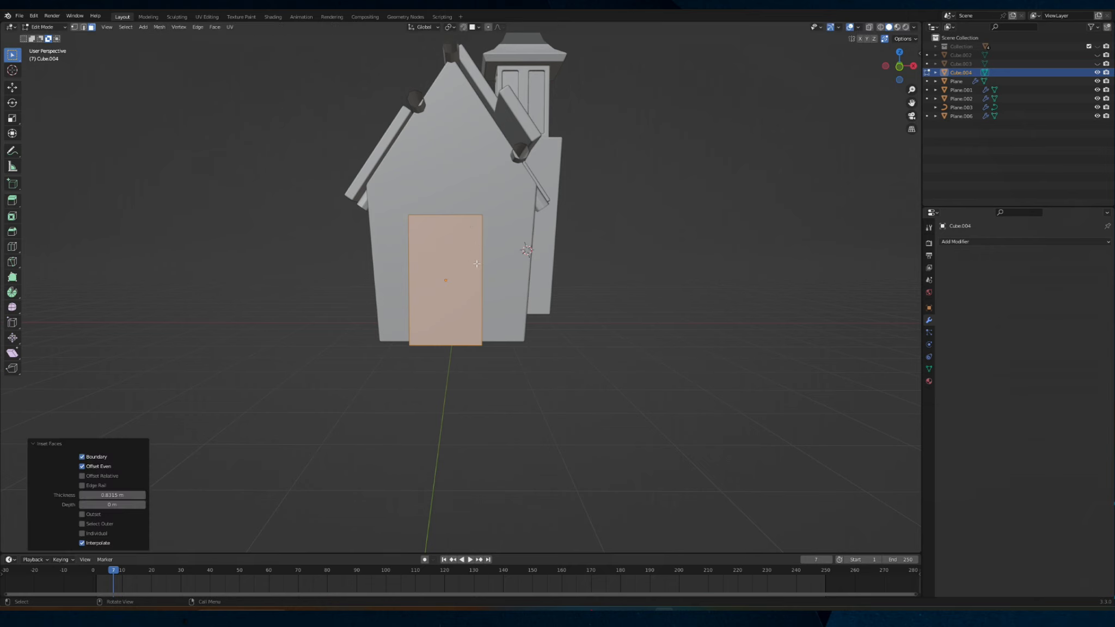
key(ctrl+z)
Inset only the front face of the door slab by about 0.2 m
click(449, 240)
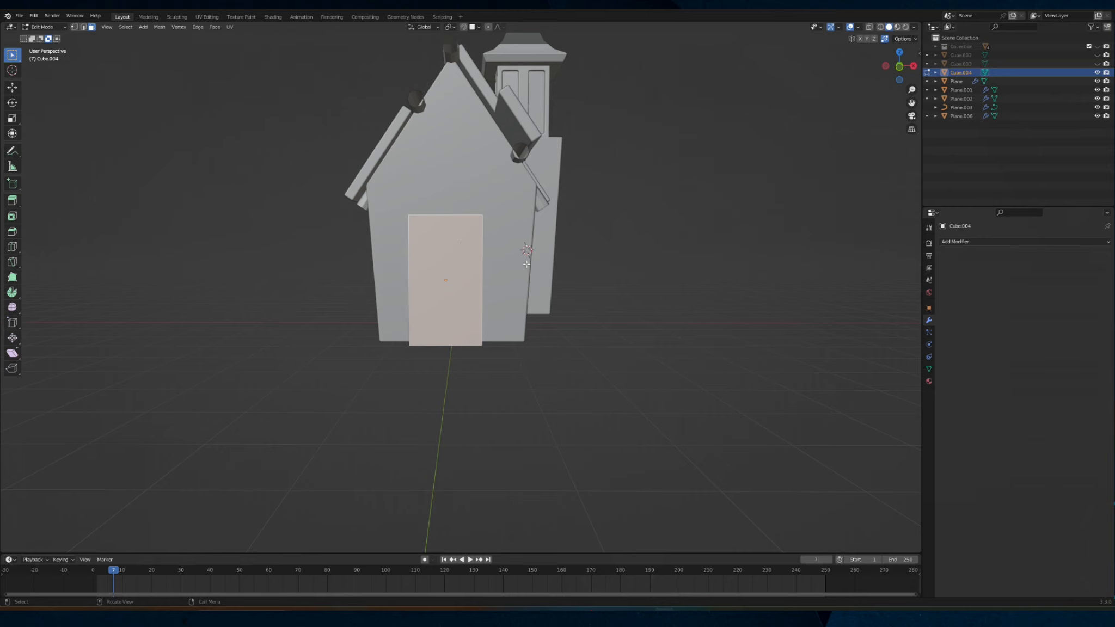
key(i)
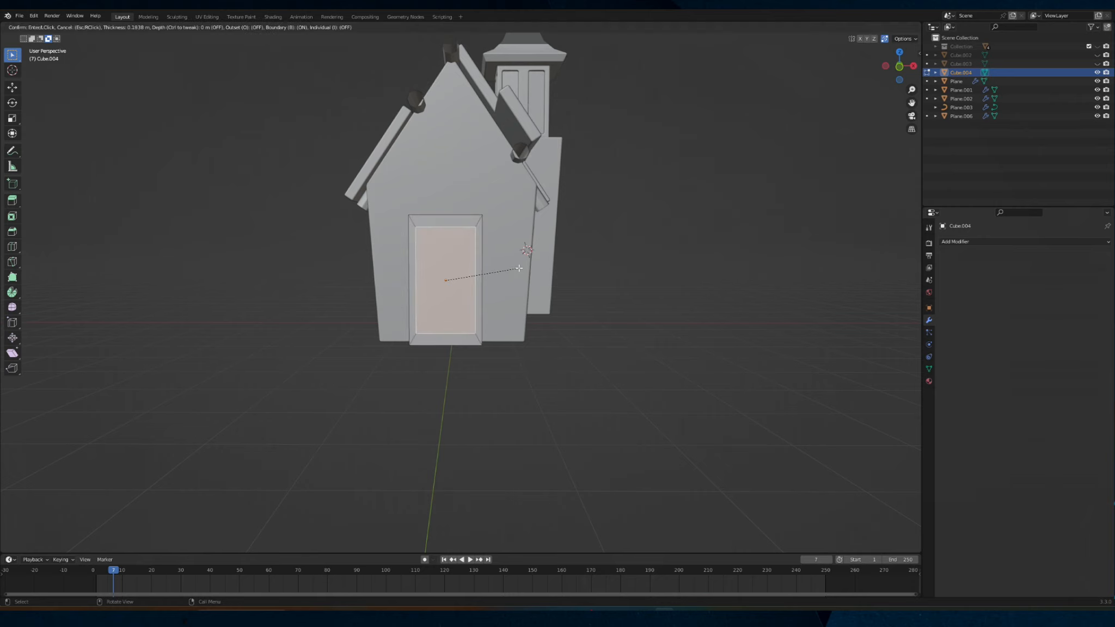
click(521, 266)
middle_drag(522, 266, 463, 271)
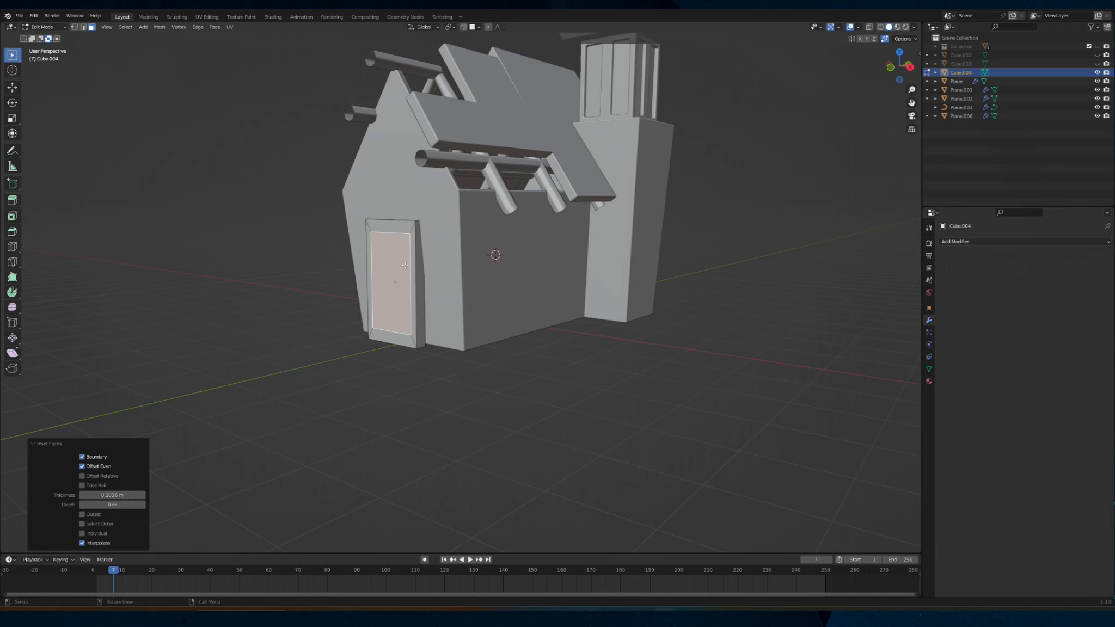
Move the inset front face down about 0.21 m along Z toward the base of the slab
key(g)
key(z)
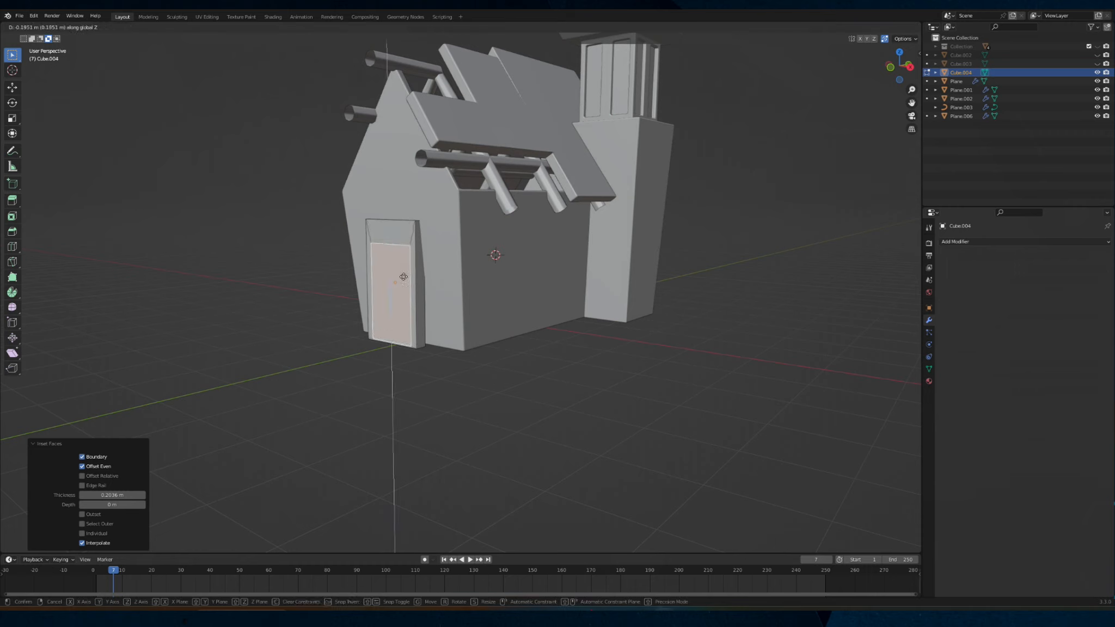
click(402, 278)
middle_drag(402, 277, 637, 161)
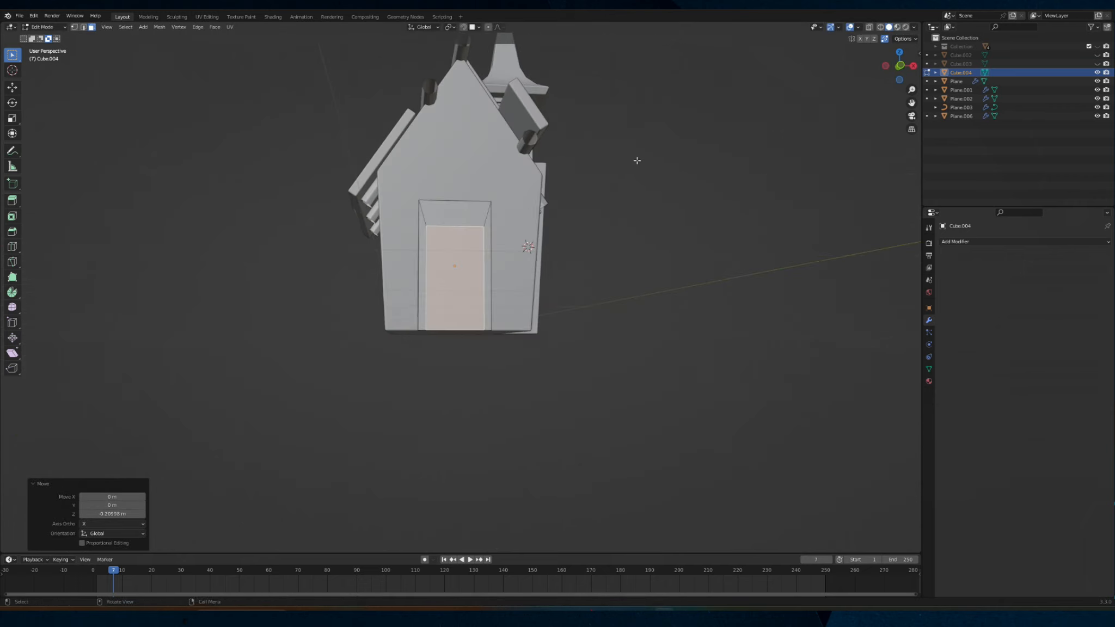
Try extruding the inset face about 0.13 m into the door slab, and undo the extrusion and the face's downward move
key(KP_Decimal)
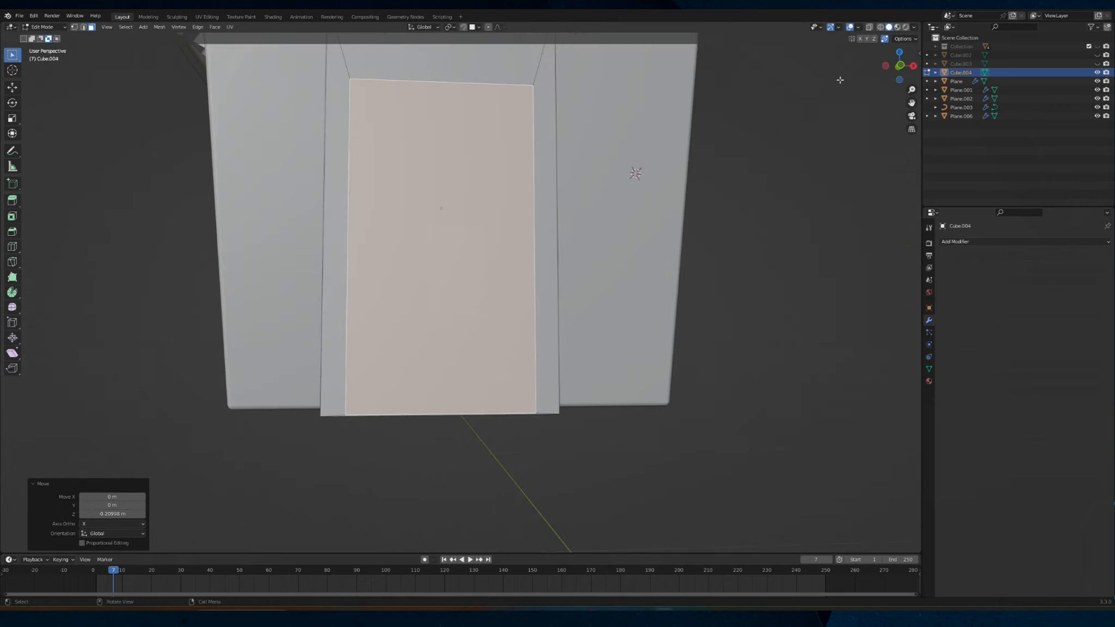
click(905, 67)
middle_drag(821, 139, 828, 140)
scroll(778, 163, down, 4)
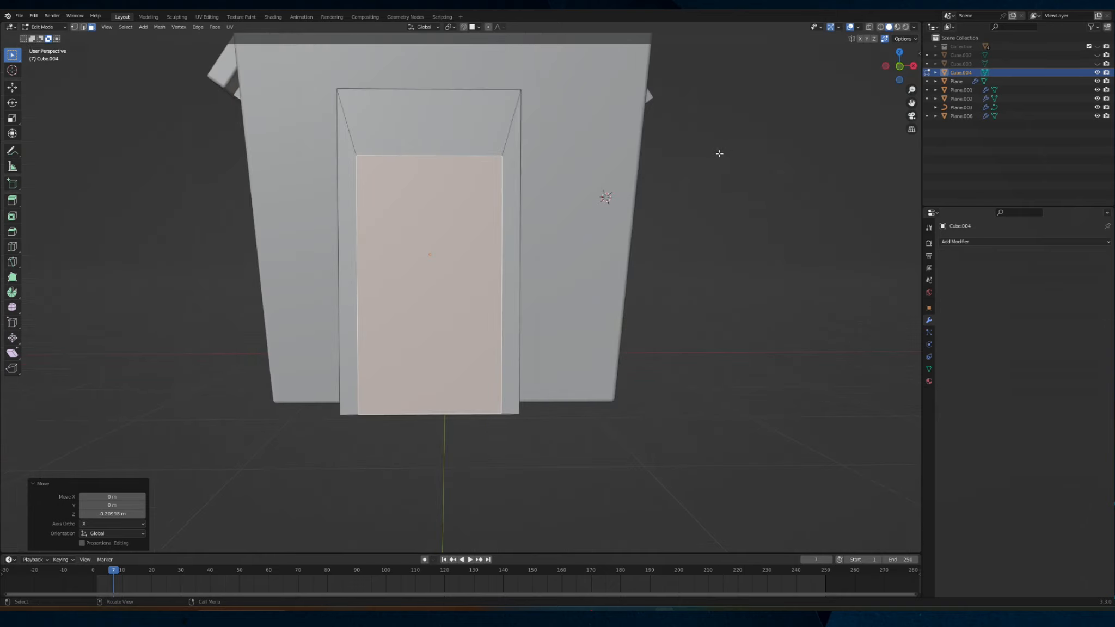
middle_drag(578, 170, 539, 171)
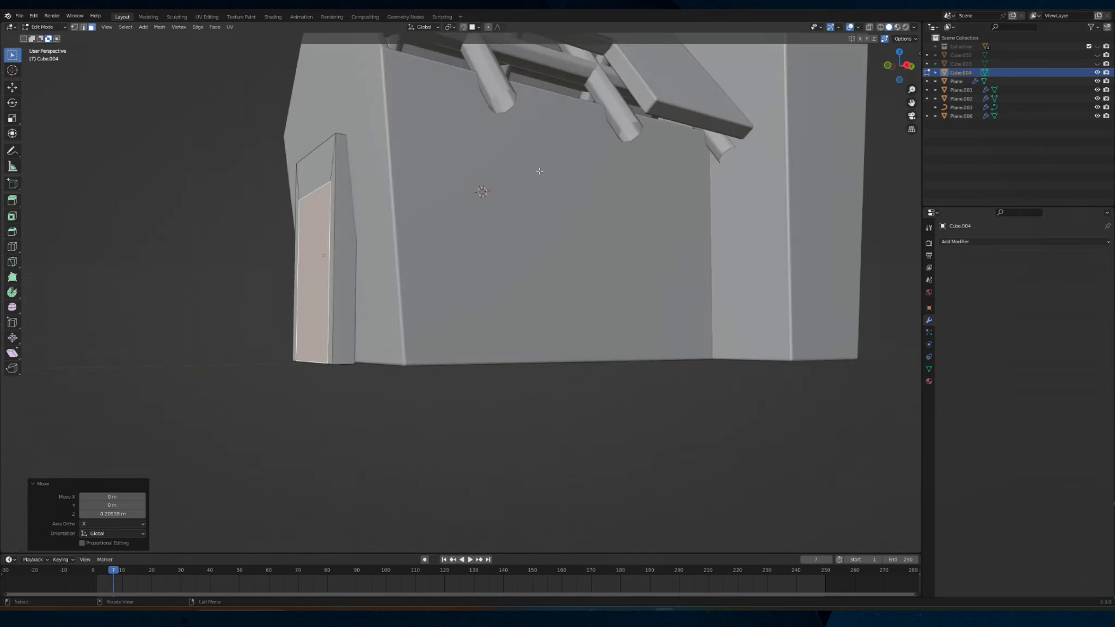
key(e)
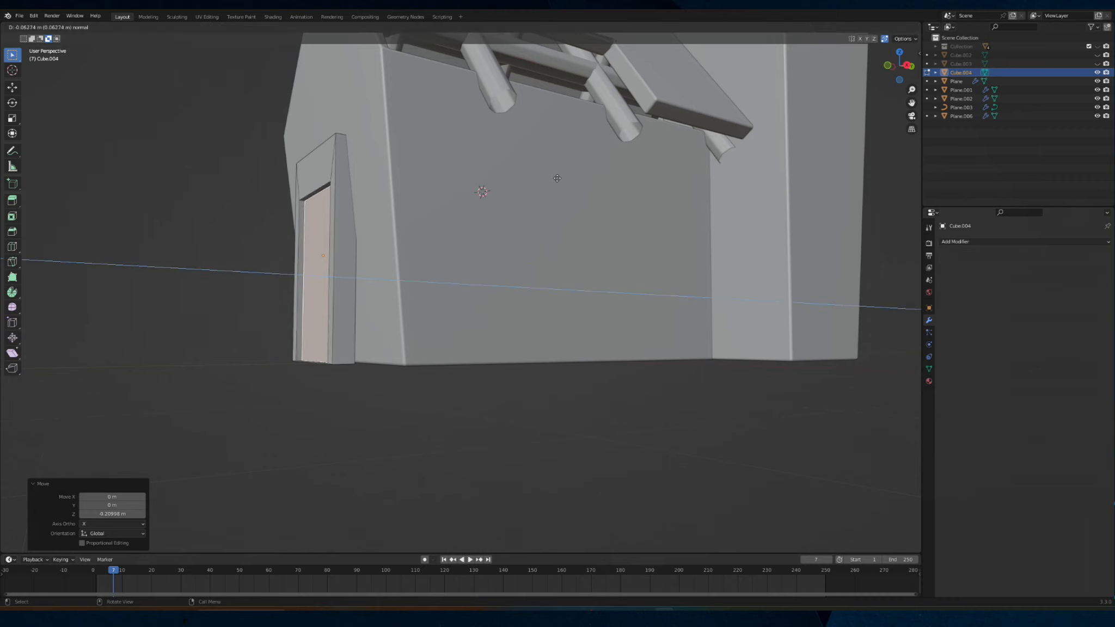
click(563, 180)
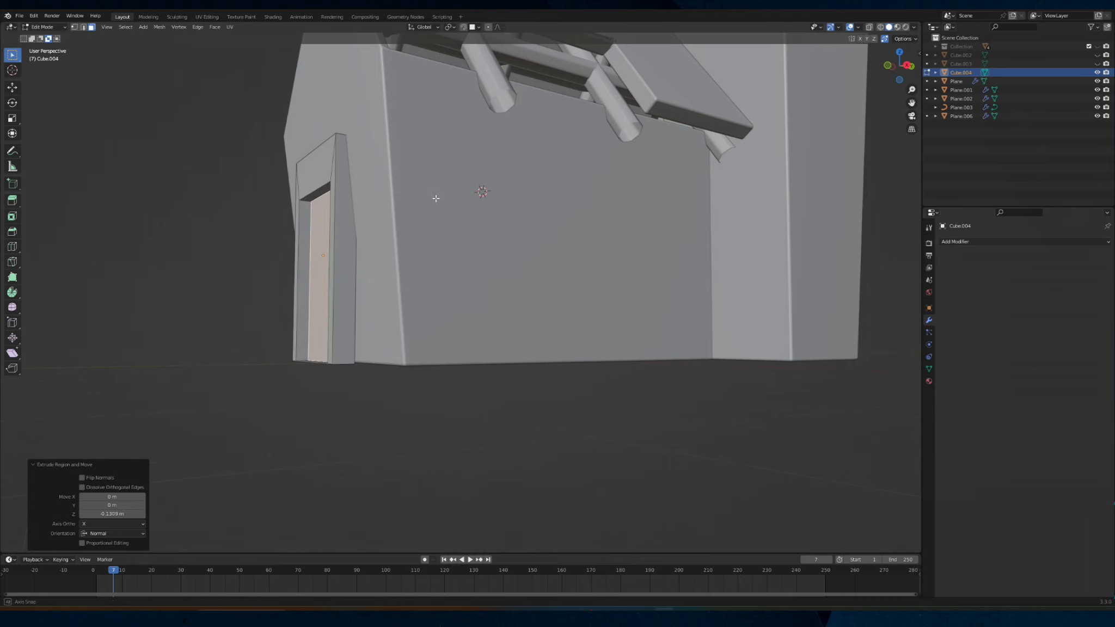
middle_drag(435, 199, 465, 200)
key(ctrl+z)
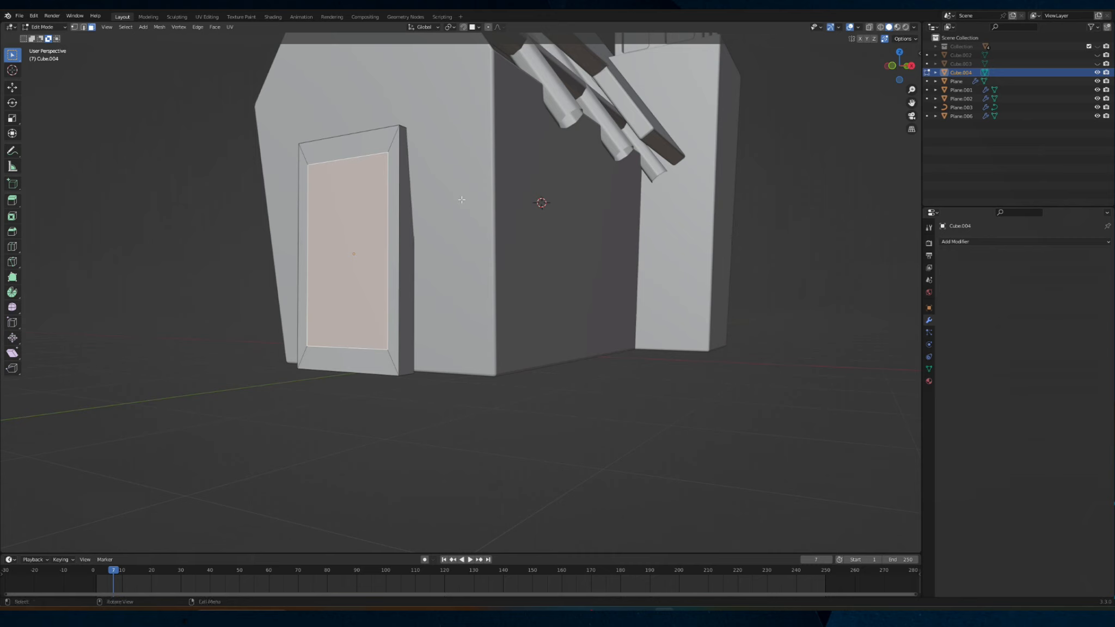
key(g)
key(z)
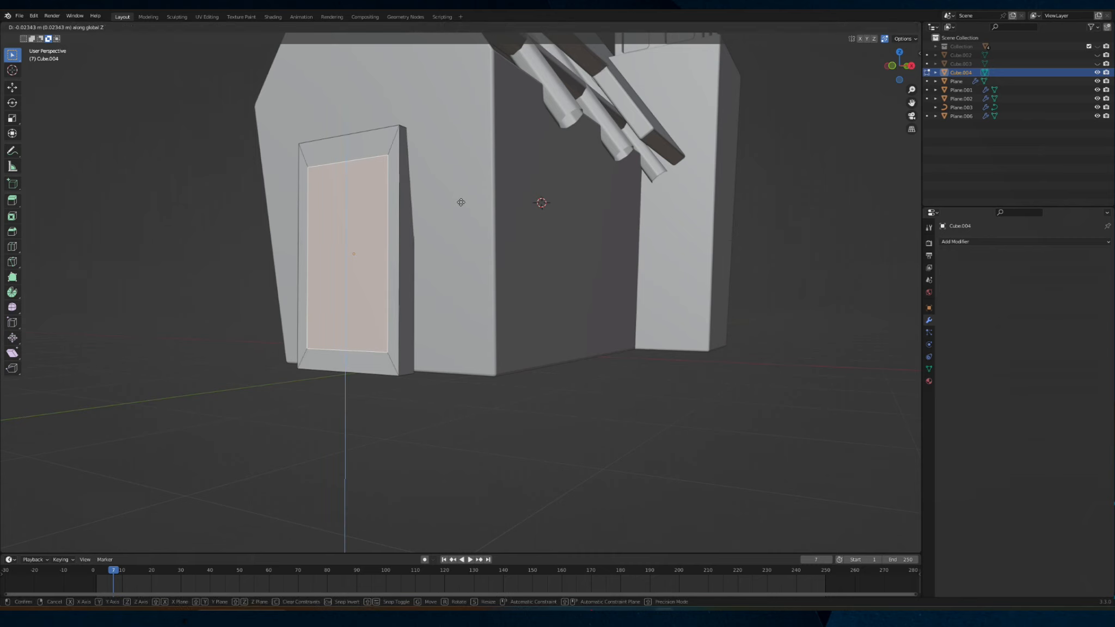
click(461, 201)
key(ctrl+z)
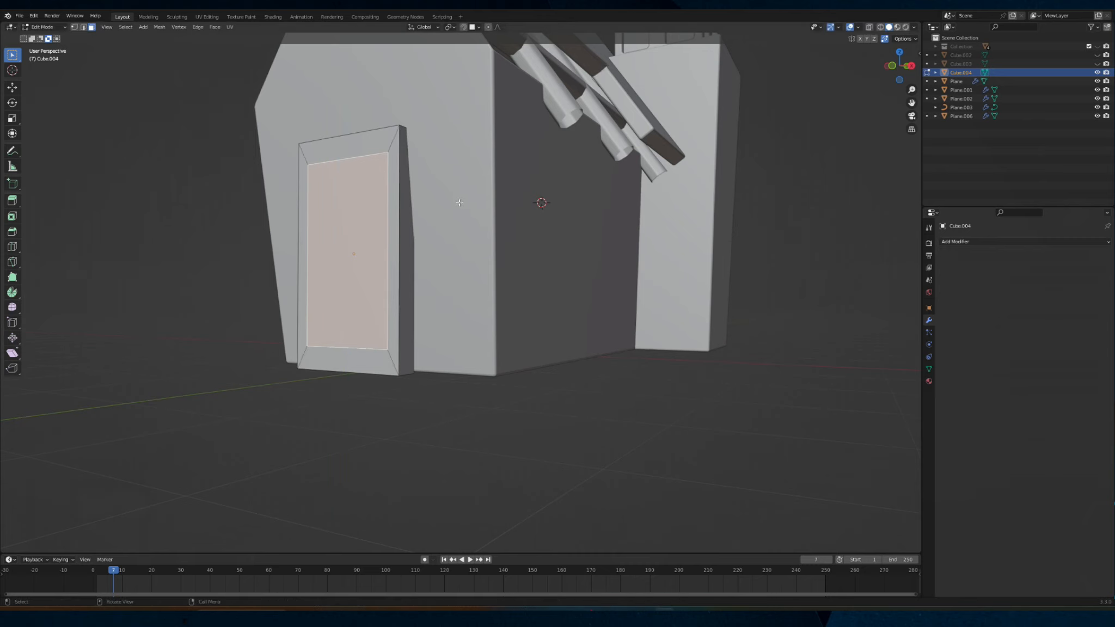
Extrude the inset front face about 0.13 m inward to recess the door panel within its frame
key(e)
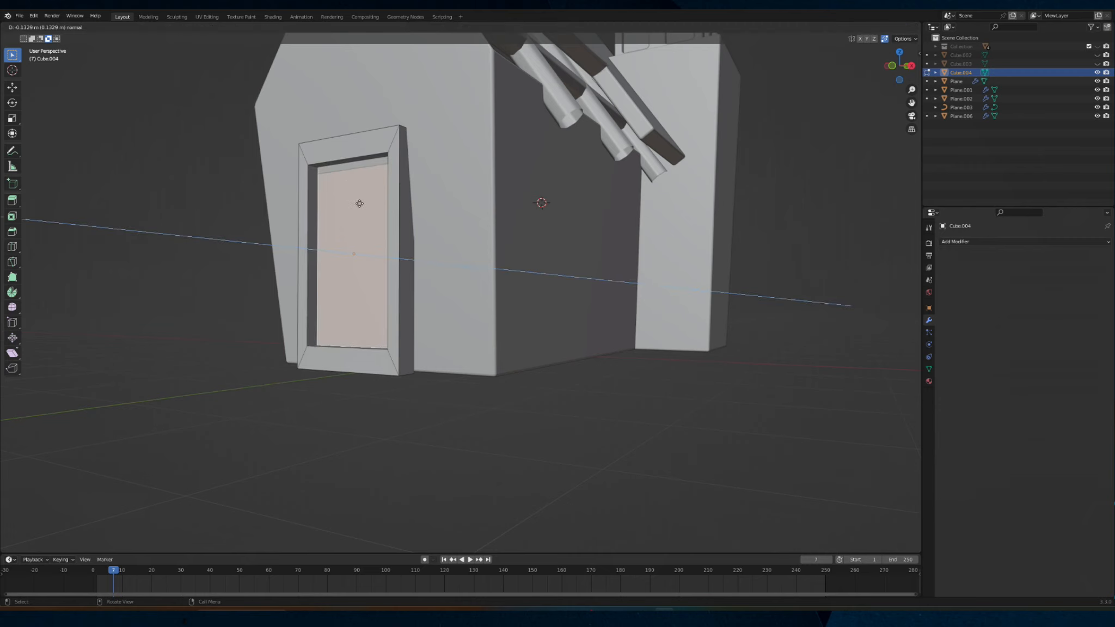
click(359, 204)
middle_drag(358, 203, 393, 221)
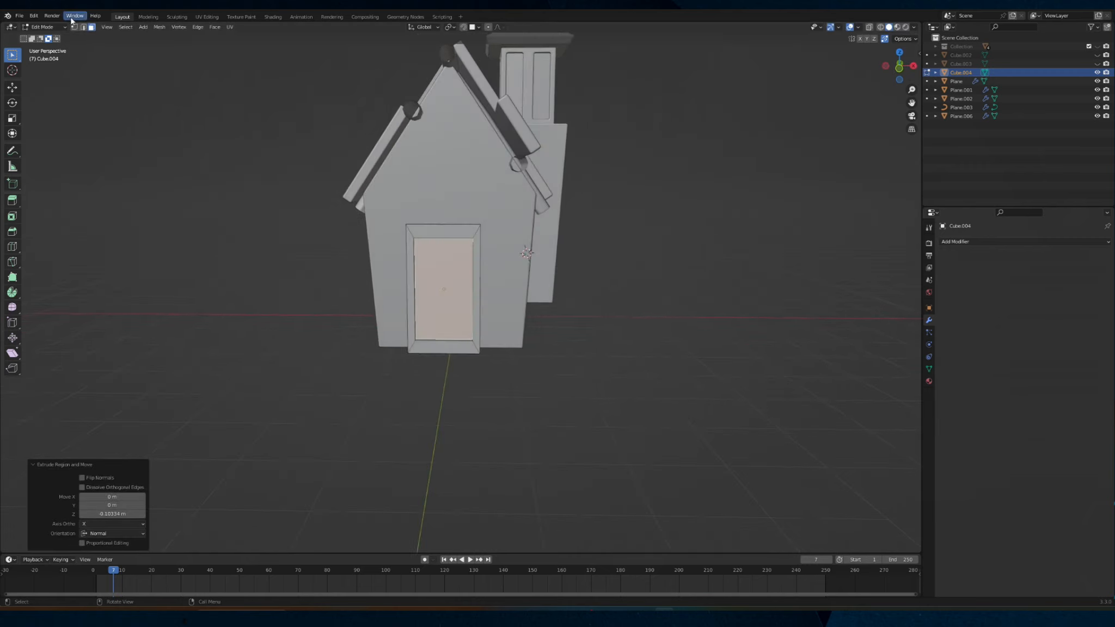
Extrude the bottom face of the door frame about 0.47 m outward to form a doorstep
click(435, 347)
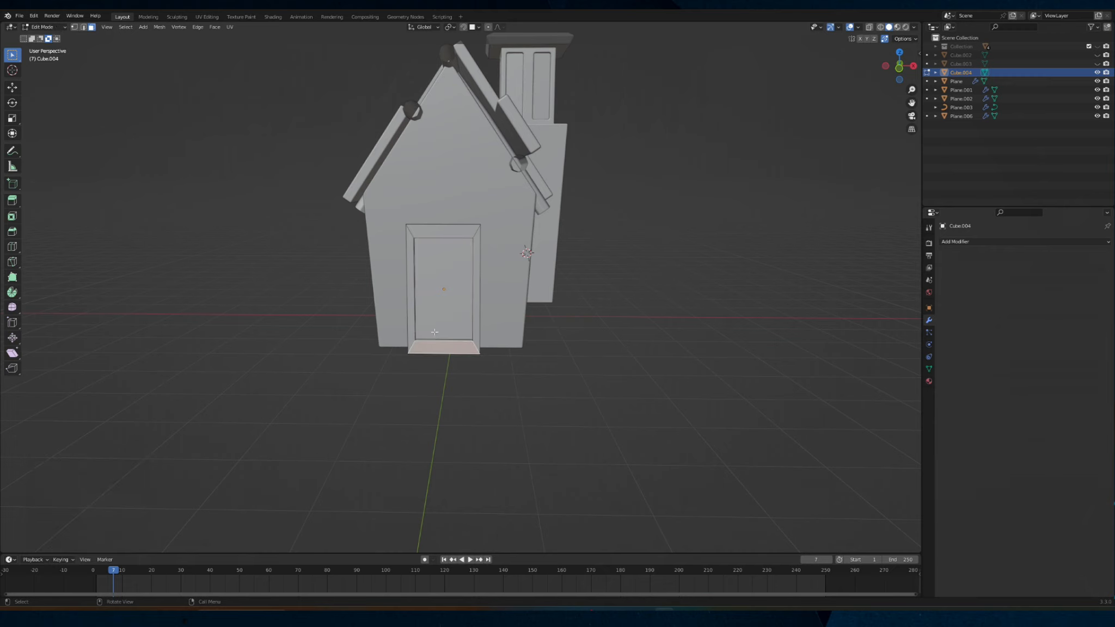
middle_drag(448, 345, 398, 351)
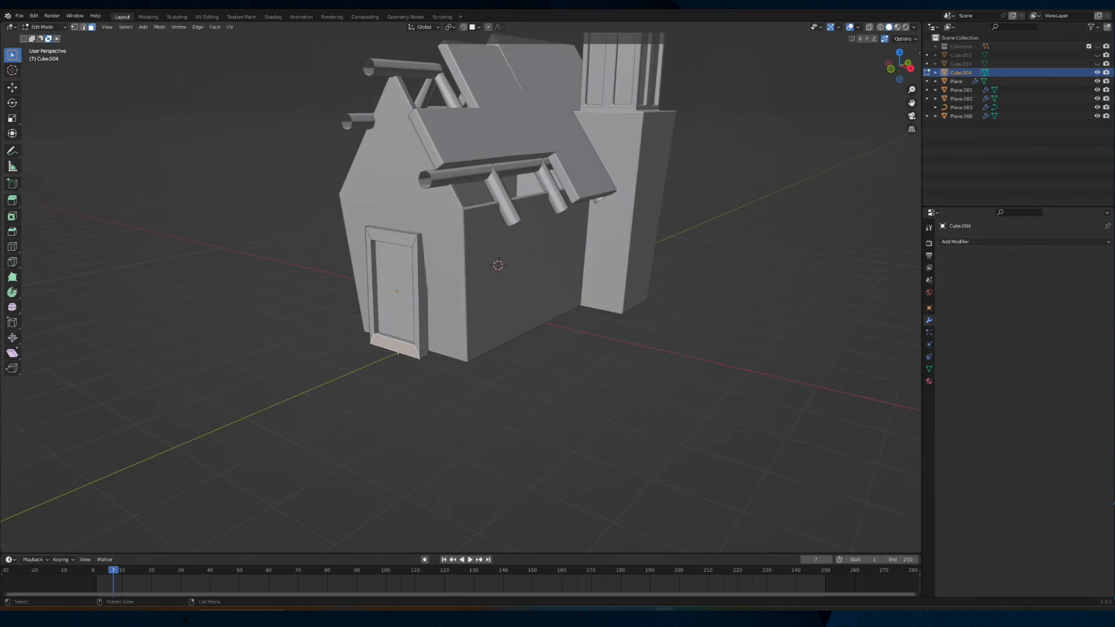
key(e)
click(401, 354)
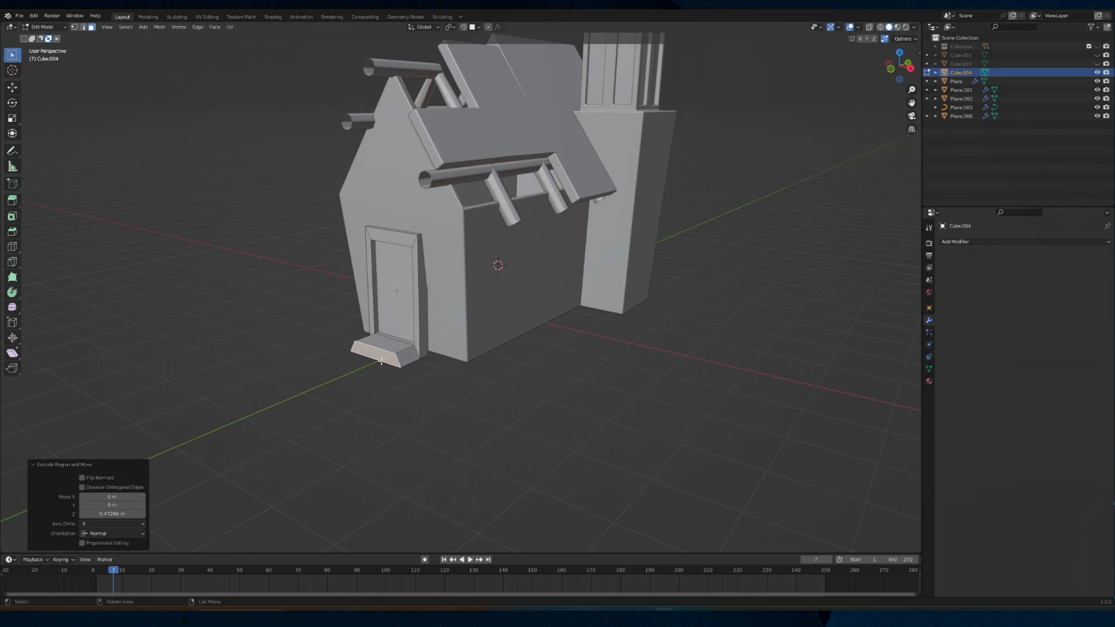
Add four centred loop cuts to the doorstep, three of them running up the door to divide it into vertical planks
middle_drag(405, 353, 435, 355)
scroll(435, 354, up, 3)
key(ctrl+r)
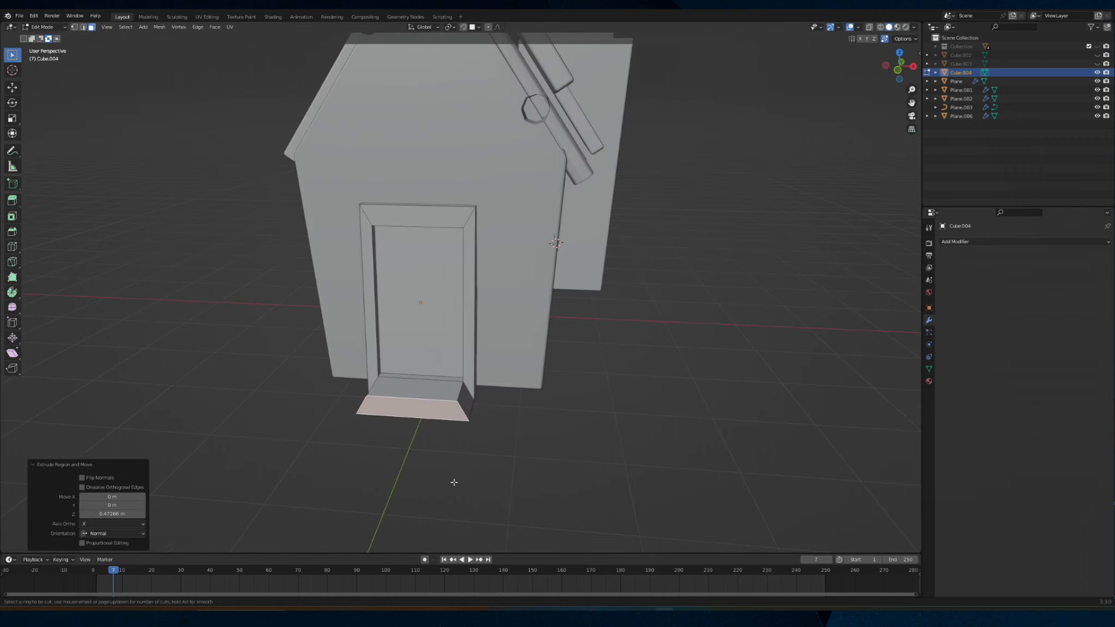
click(440, 409)
right_click(440, 409)
key(ctrl+r)
click(463, 399)
right_click(461, 400)
key(ctrl+r)
click(434, 403)
right_click(433, 403)
key(ctrl+r)
click(383, 391)
right_click(384, 392)
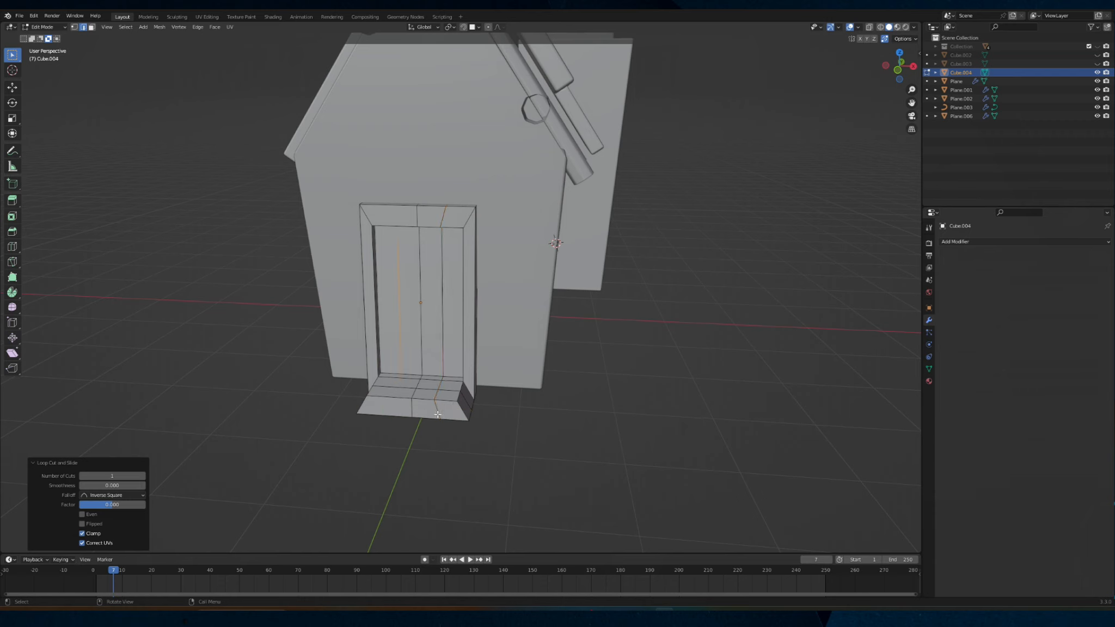
Delete only the three selected faces at the doorstep's front right corner, undoing a first deletion that takes neighbouring geometry along
click(43, 27)
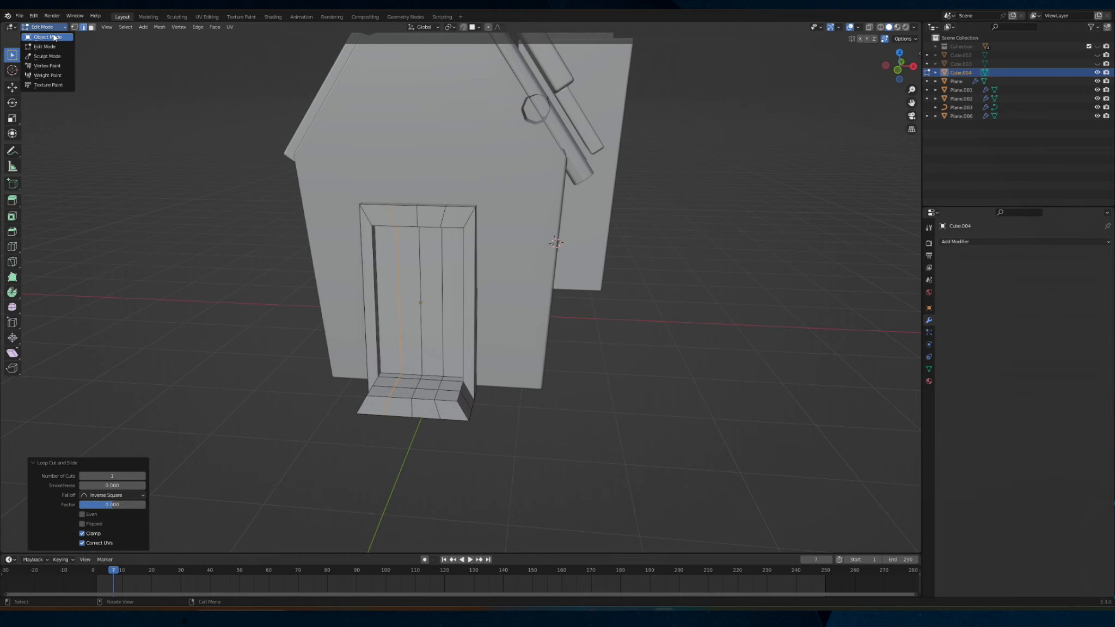
click(92, 27)
click(451, 397)
shift+click(452, 408)
shift+click(463, 406)
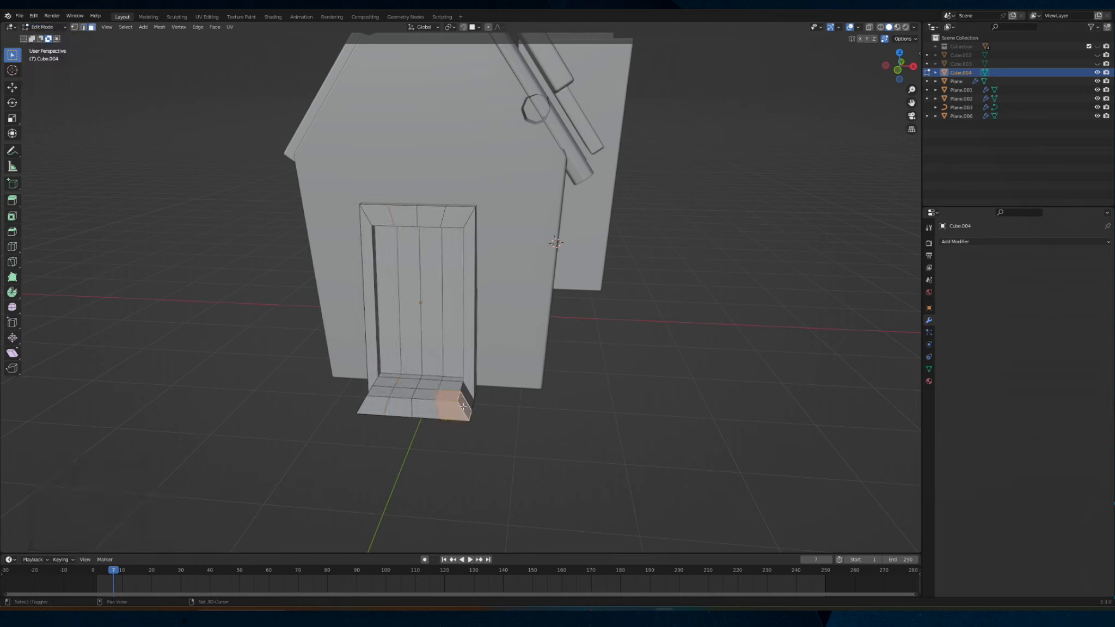
key(x)
click(466, 412)
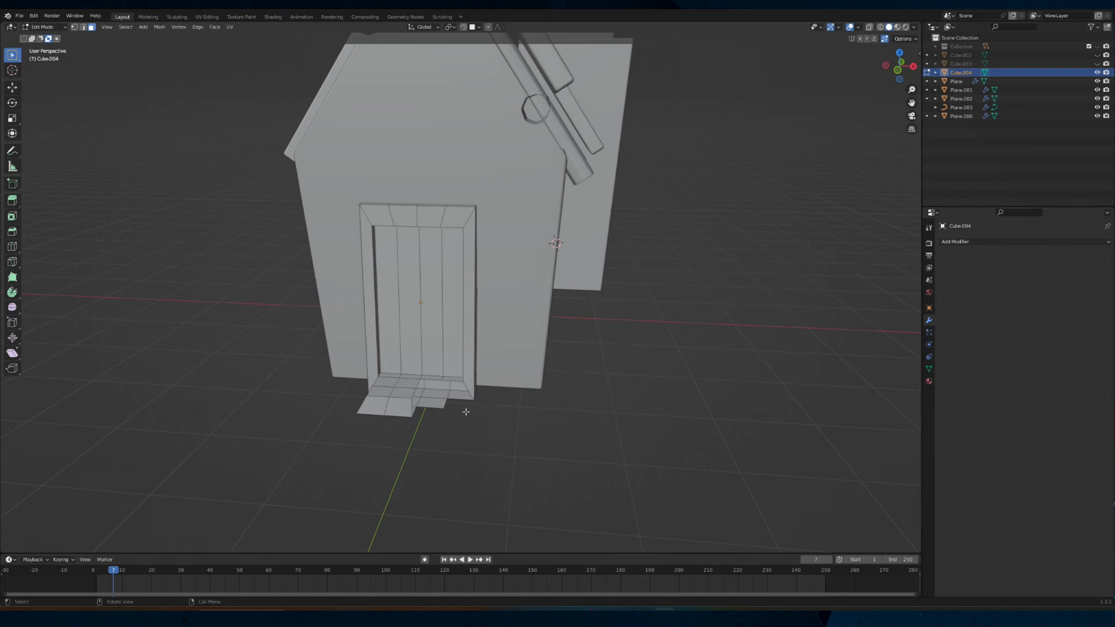
key(ctrl+z)
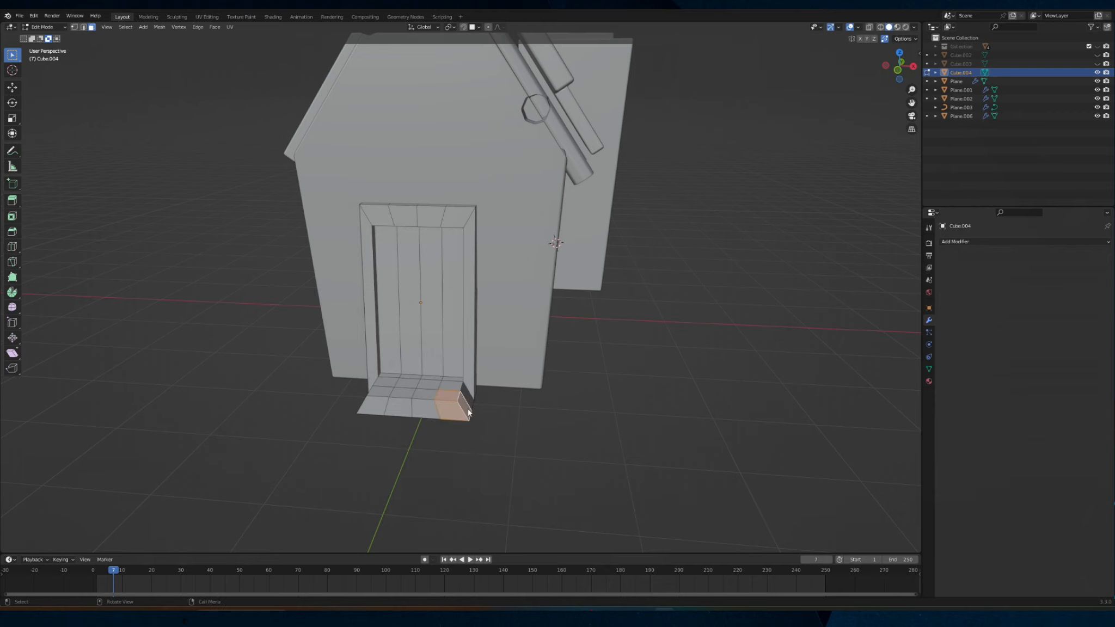
key(x)
click(463, 430)
Finish editing the door mesh and return to Object Mode
middle_drag(466, 429, 414, 397)
scroll(490, 426, up, 3)
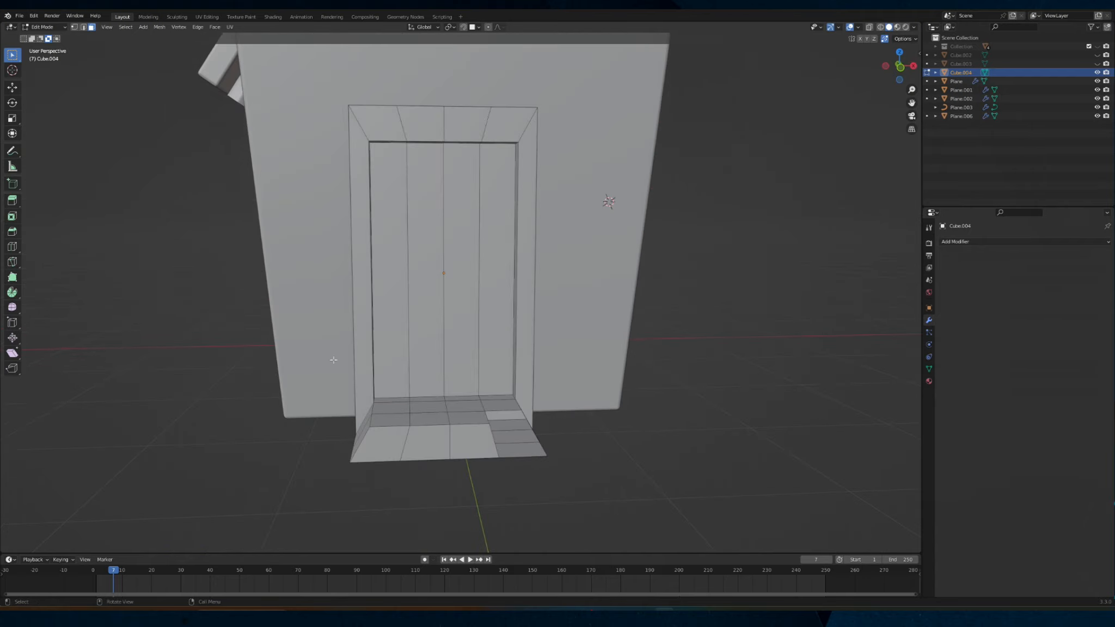
click(44, 27)
click(42, 37)
middle_drag(331, 131, 405, 343)
scroll(451, 271, down, 6)
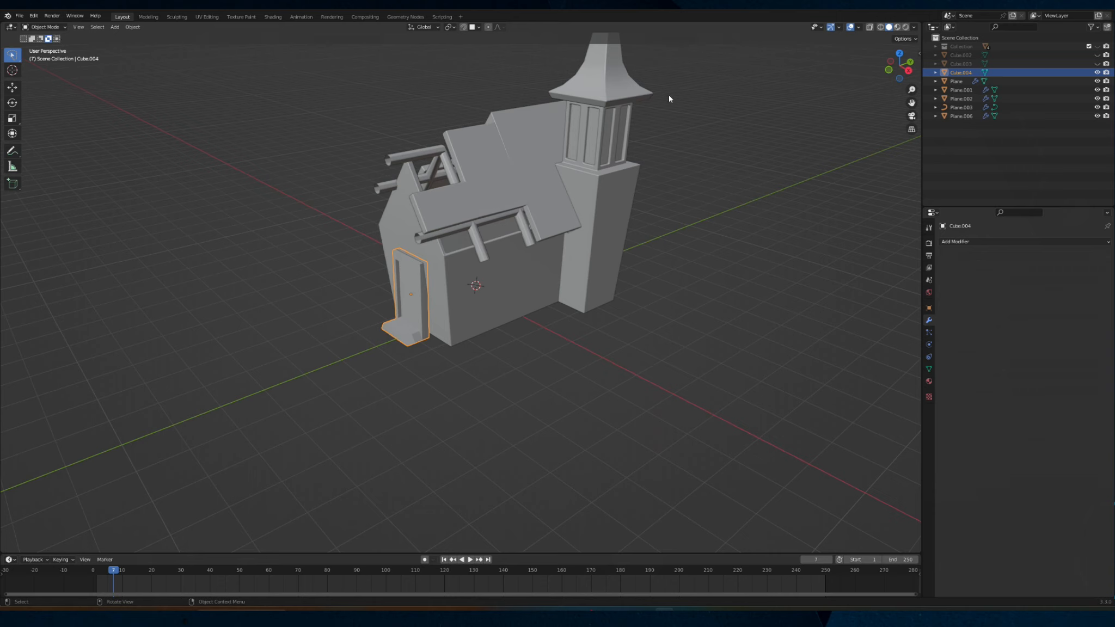
Switch to rendered shading and give the bell tower's window panes a new material with a pale yellow base colour
click(595, 124)
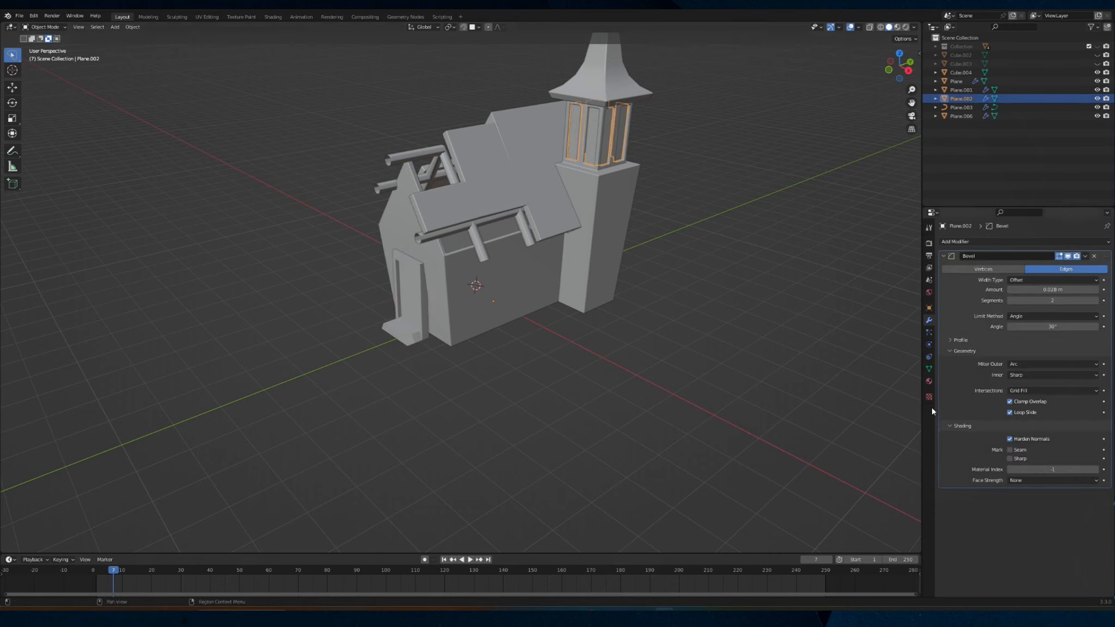
click(905, 27)
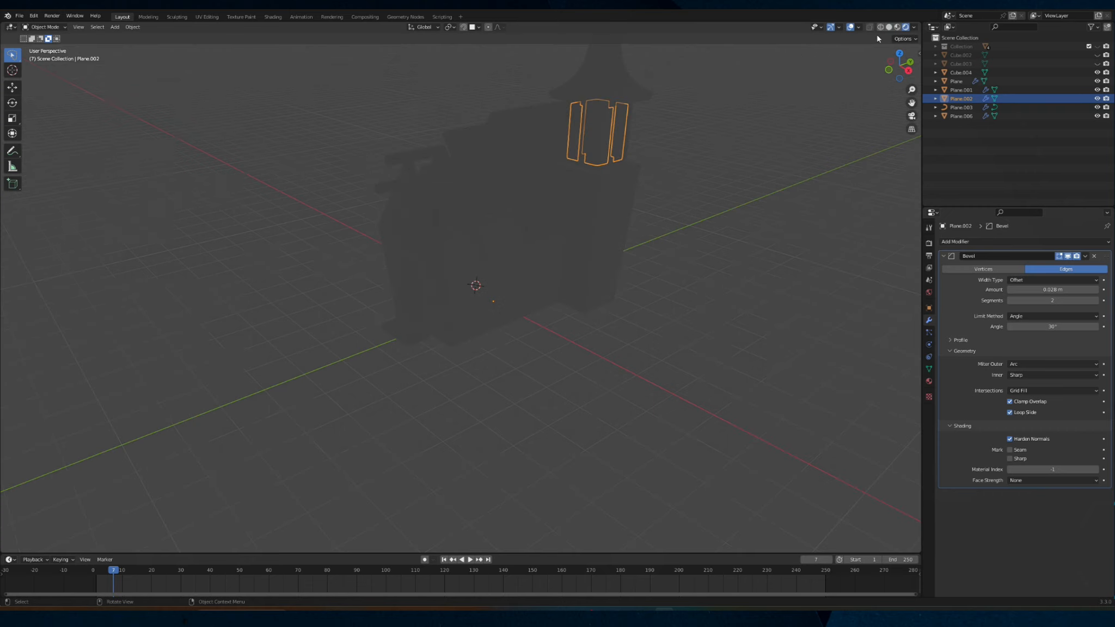
click(929, 381)
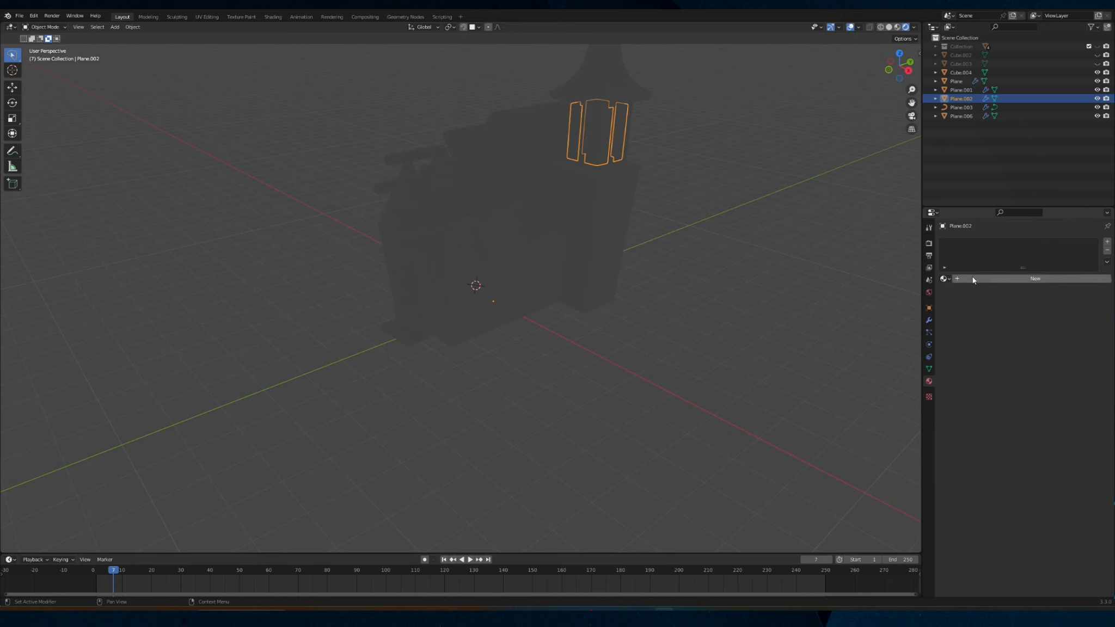
click(996, 278)
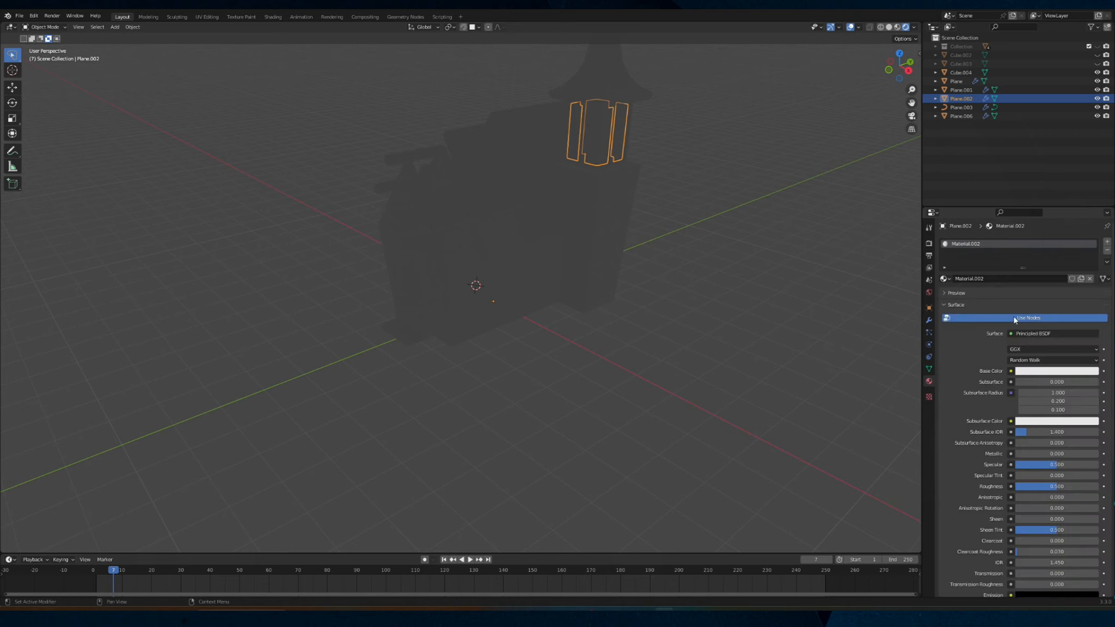
click(1036, 372)
click(1046, 282)
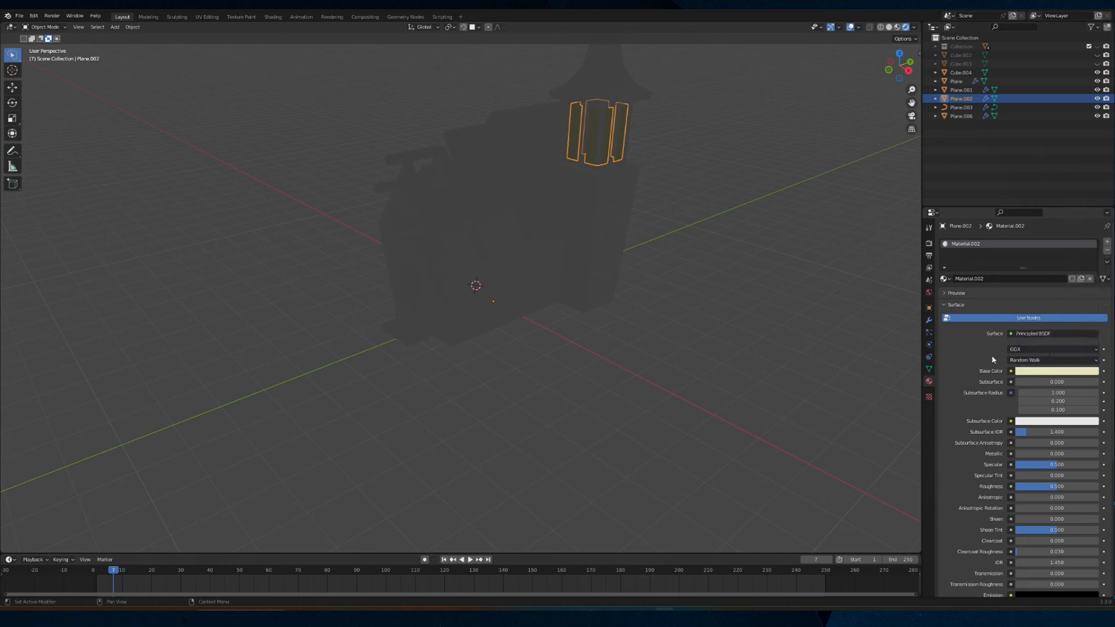
Change the window panes' surface shader to Emission and set its colour to pale yellow
click(1026, 333)
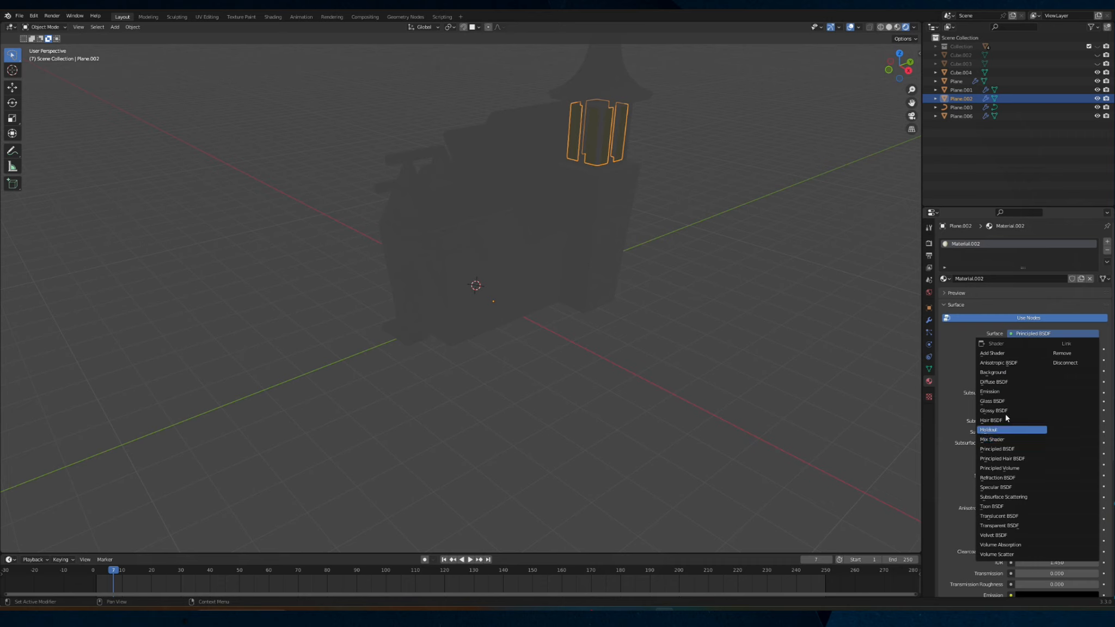
click(993, 392)
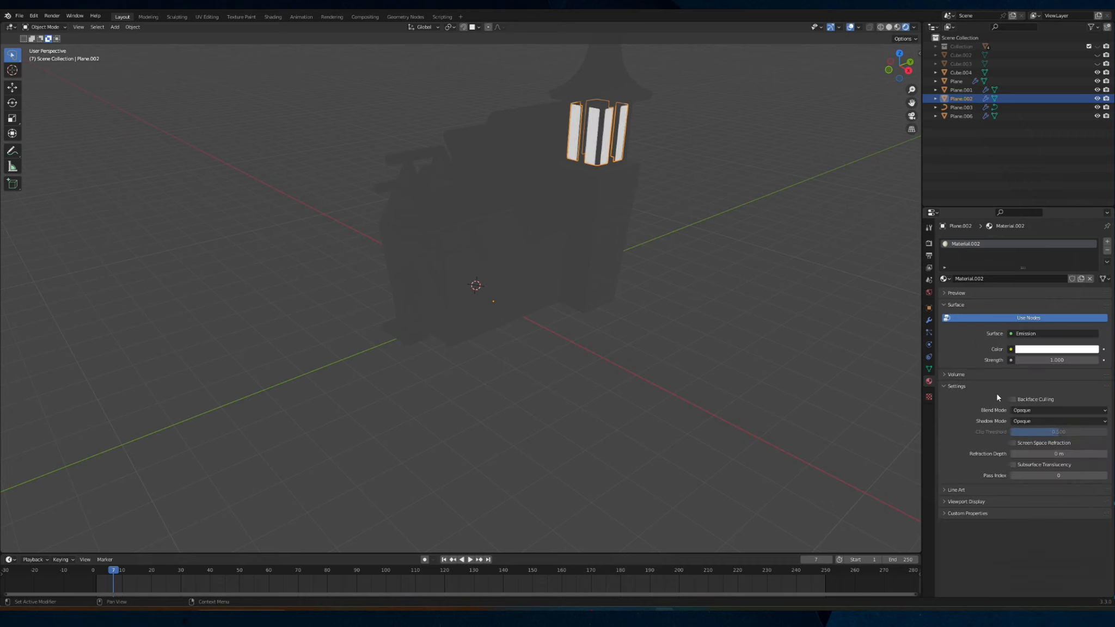
click(1021, 350)
drag(1044, 266, 1047, 257)
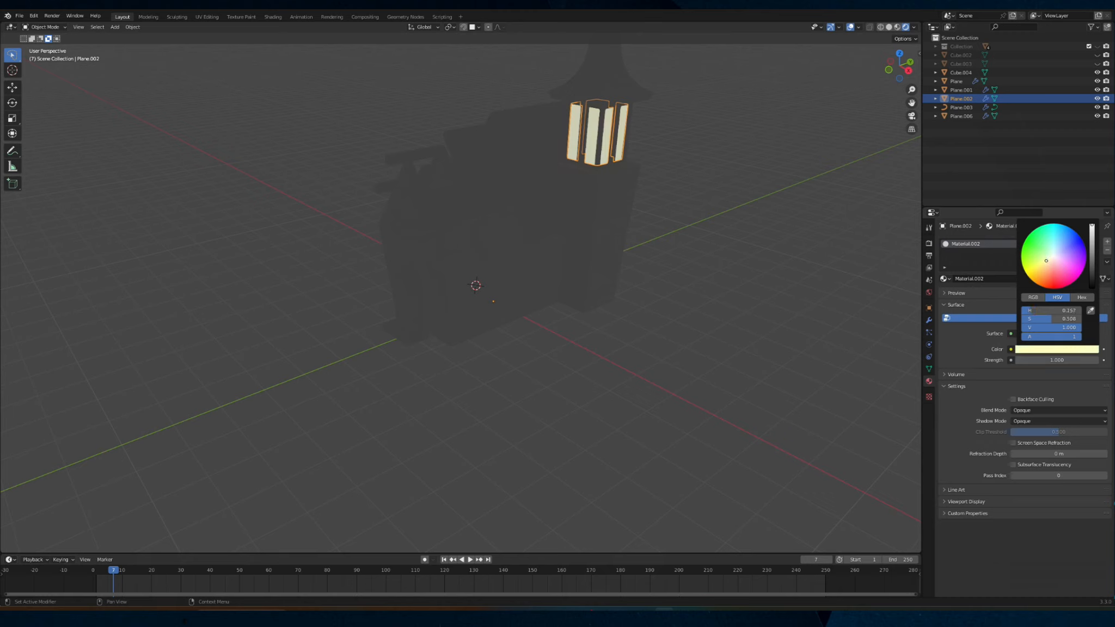
click(416, 277)
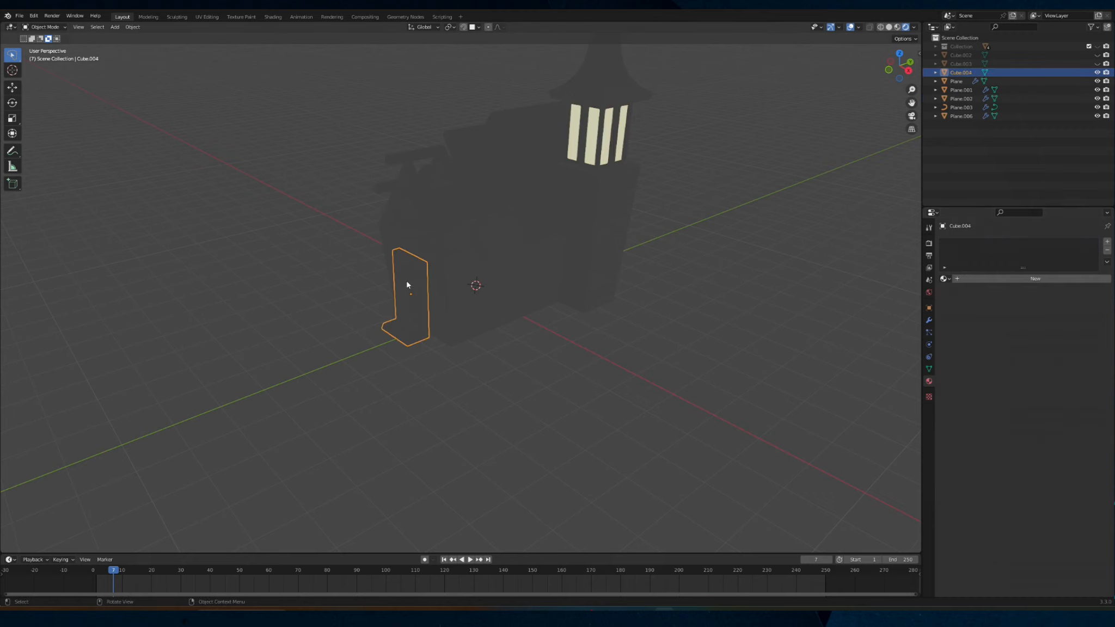
click(415, 285)
click(655, 263)
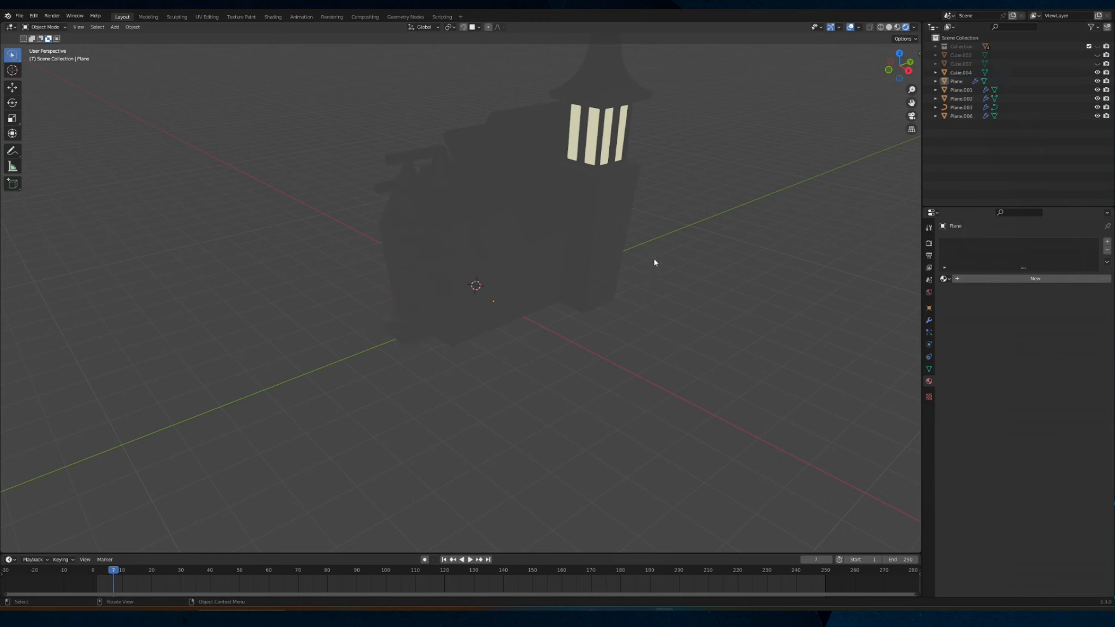
Add an Area light at the 3D cursor and move it about 1.43 m along negative X into the church
click(115, 27)
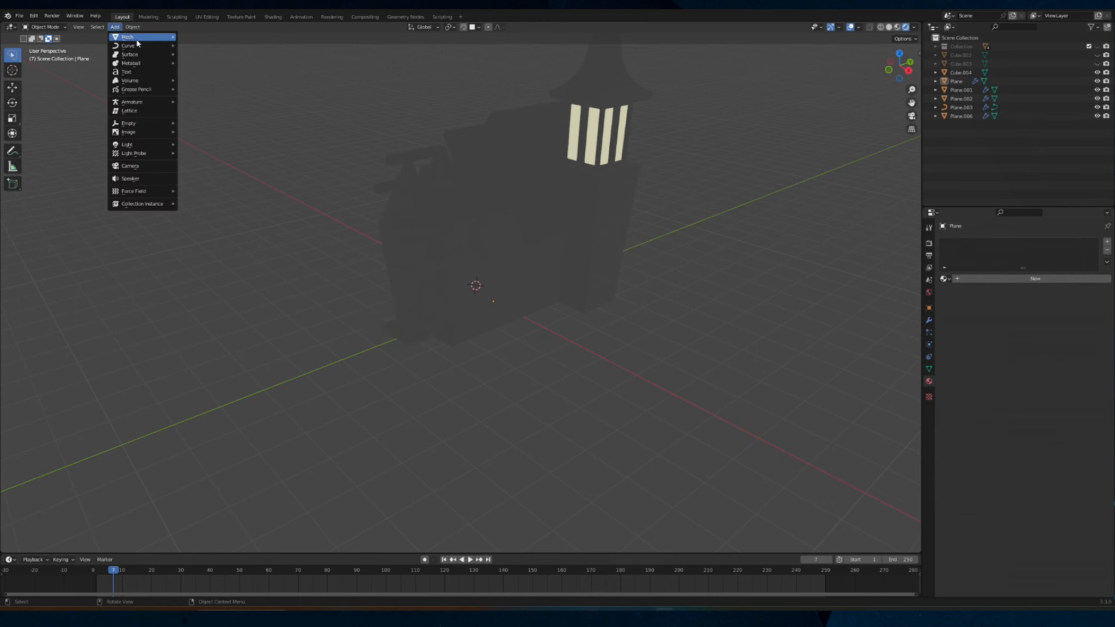
mouse_move(138, 150)
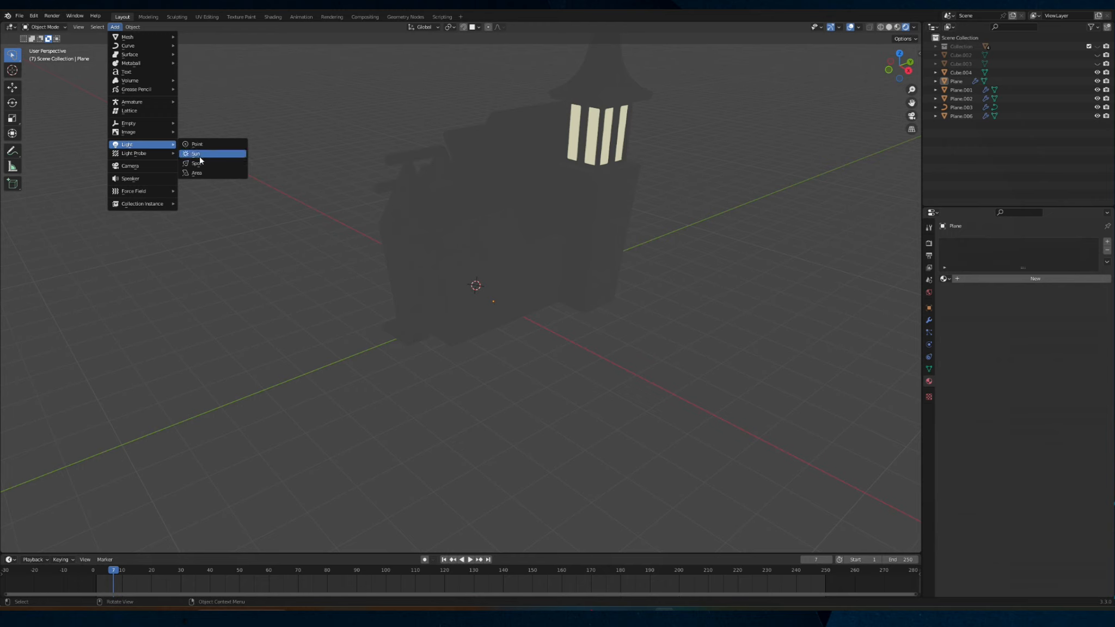
click(196, 173)
middle_drag(492, 271, 557, 336)
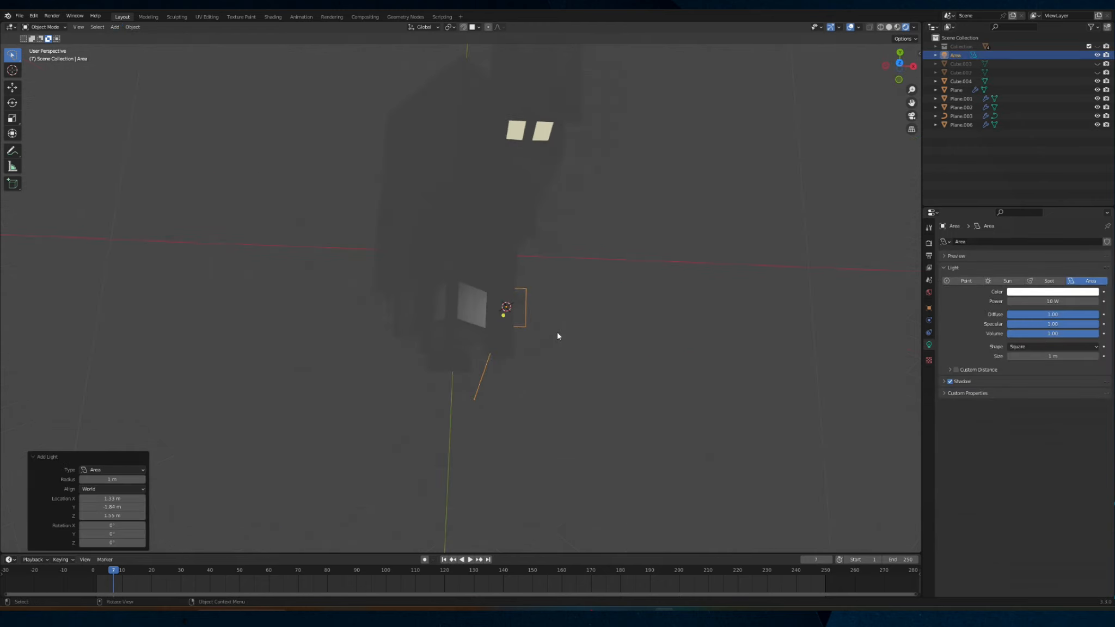
key(g)
key(x)
middle_drag(504, 332, 483, 299)
Rotate the area light 180° about the global X axis
key(r)
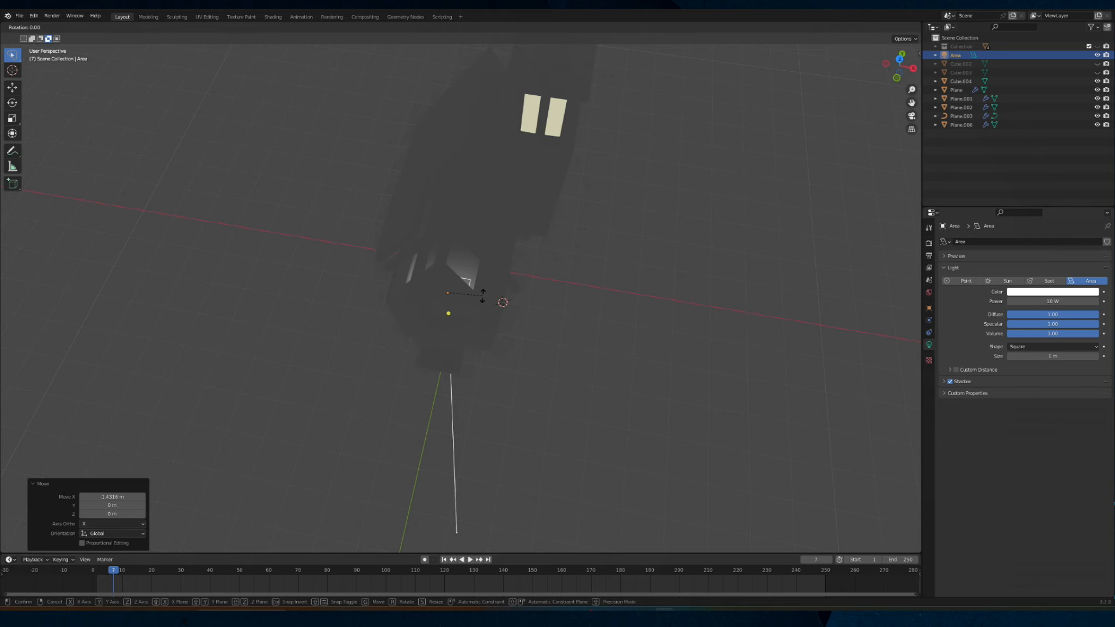
text(x1)
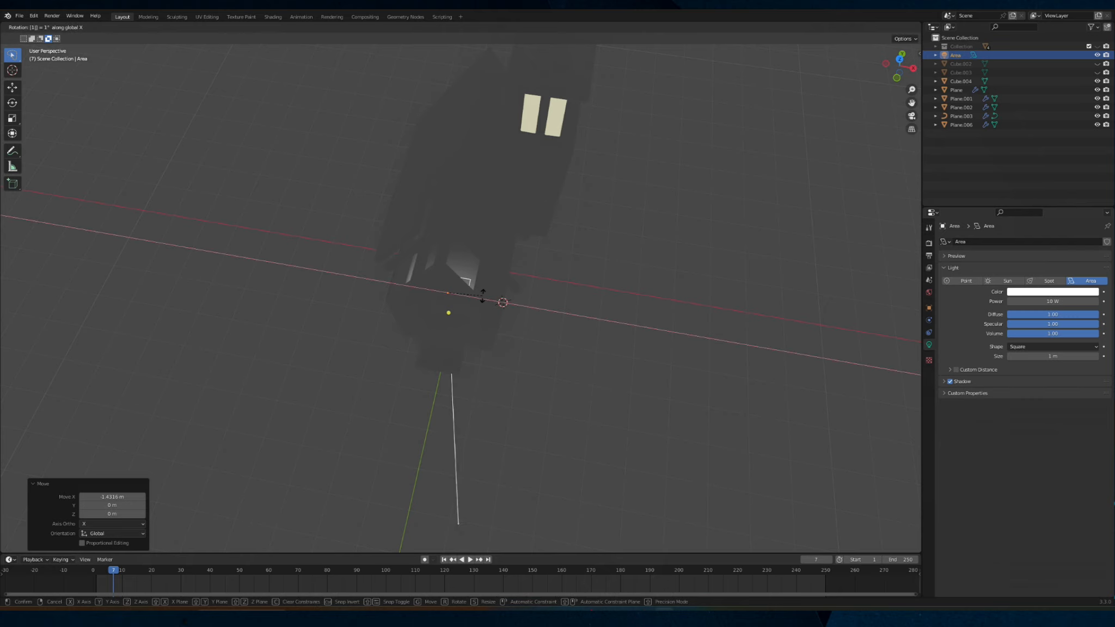
text(80)
key(Return)
middle_drag(482, 294, 413, 230)
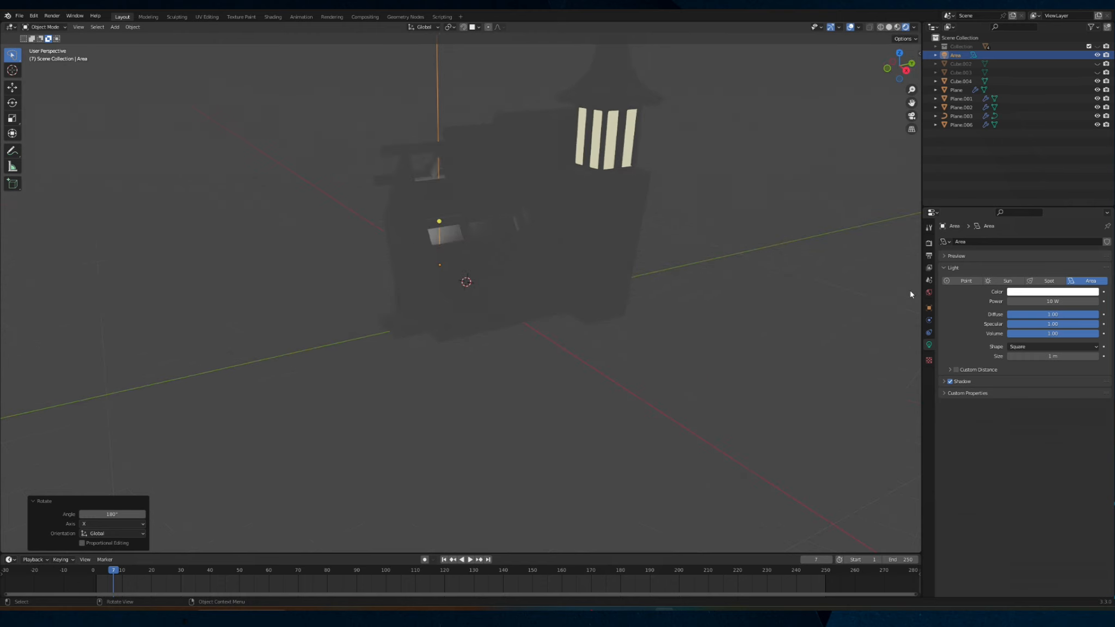
Raise the area light's power to about 91.3 W and move it about 1.5 m along Y deeper into the church
drag(1052, 301, 1099, 301)
key(g)
key(z)
click(563, 268)
key(g)
key(y)
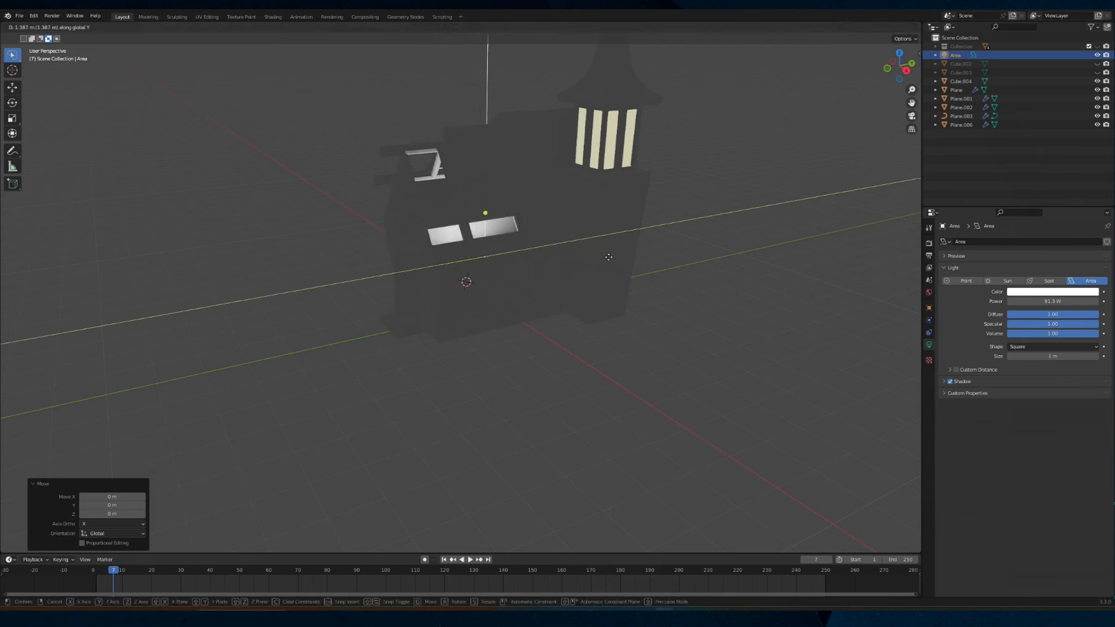
click(846, 257)
Try sampling the area light's colour from the glowing bell tower windows
click(1074, 295)
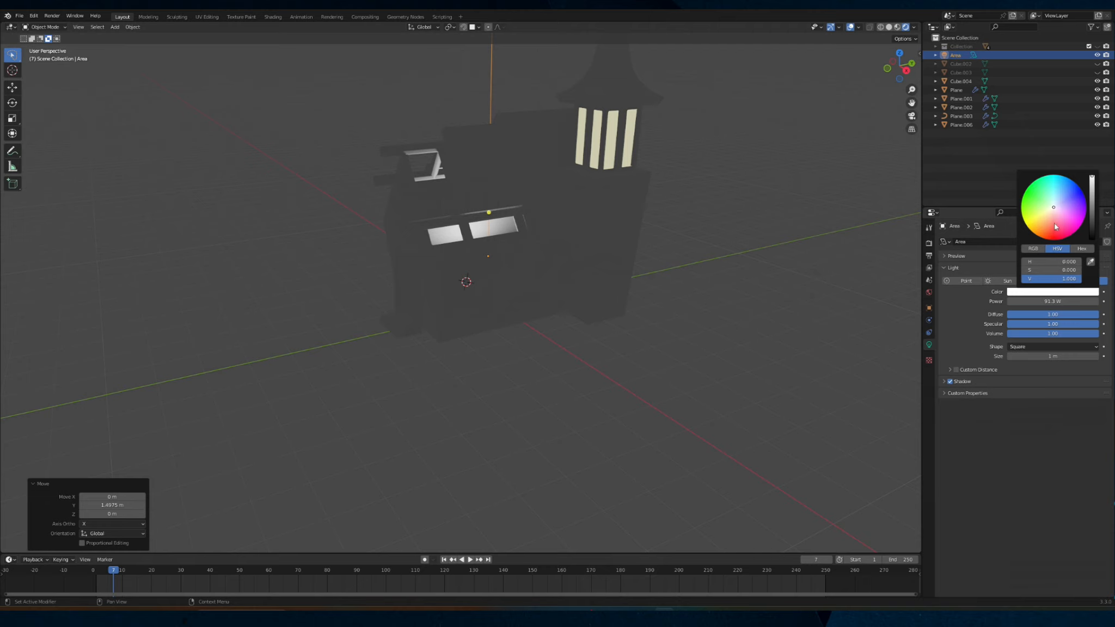
click(1089, 262)
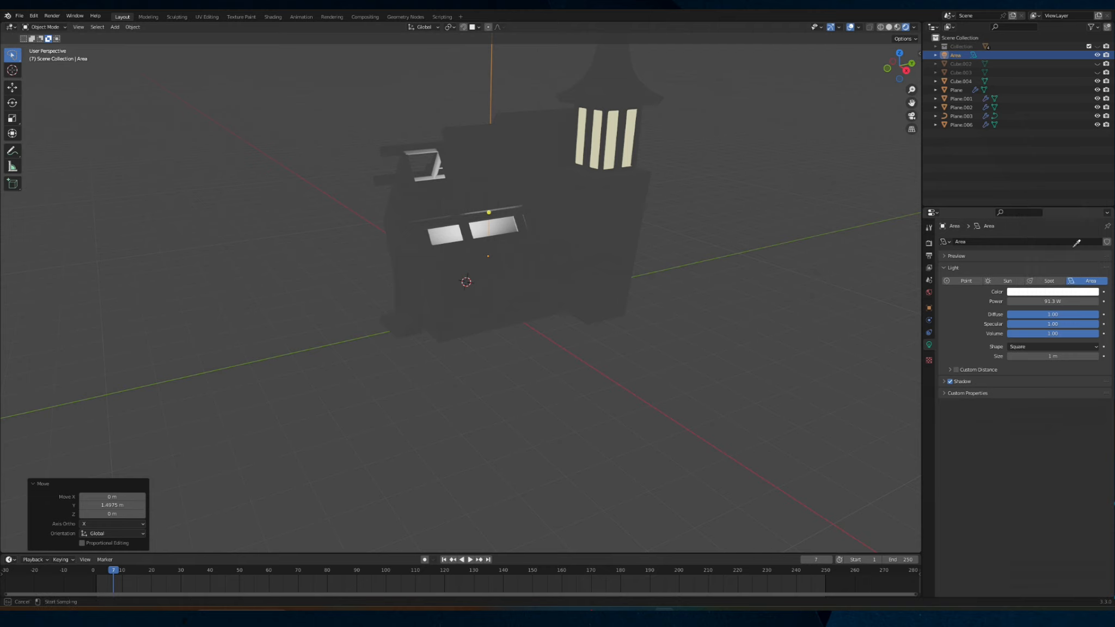
click(613, 126)
Set the area light's power to about 131.5 W and its colour to pale yellow, hue about 0.14 and saturation about 0.46
middle_drag(614, 126, 546, 231)
mouse_move(1042, 300)
mouse_down()
mouse_move(1032, 300)
mouse_move(1043, 300)
mouse_up()
click(1024, 292)
drag(1055, 207, 1092, 176)
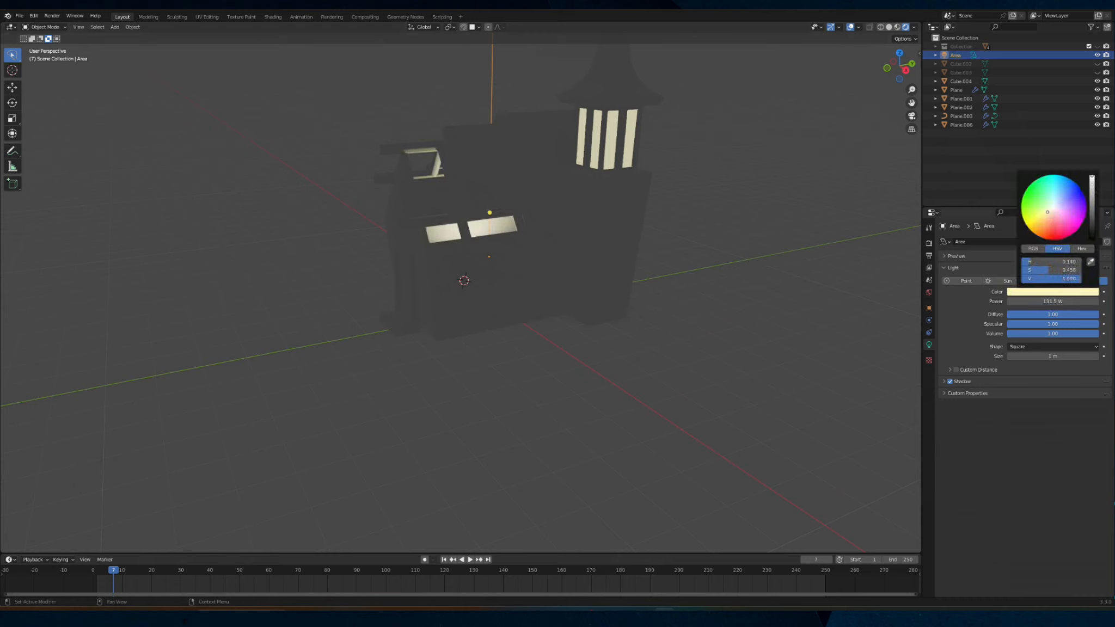
Make the area light's colour and the bell tower windows' emission colour a slightly more saturated pale yellow
drag(1048, 213, 1043, 214)
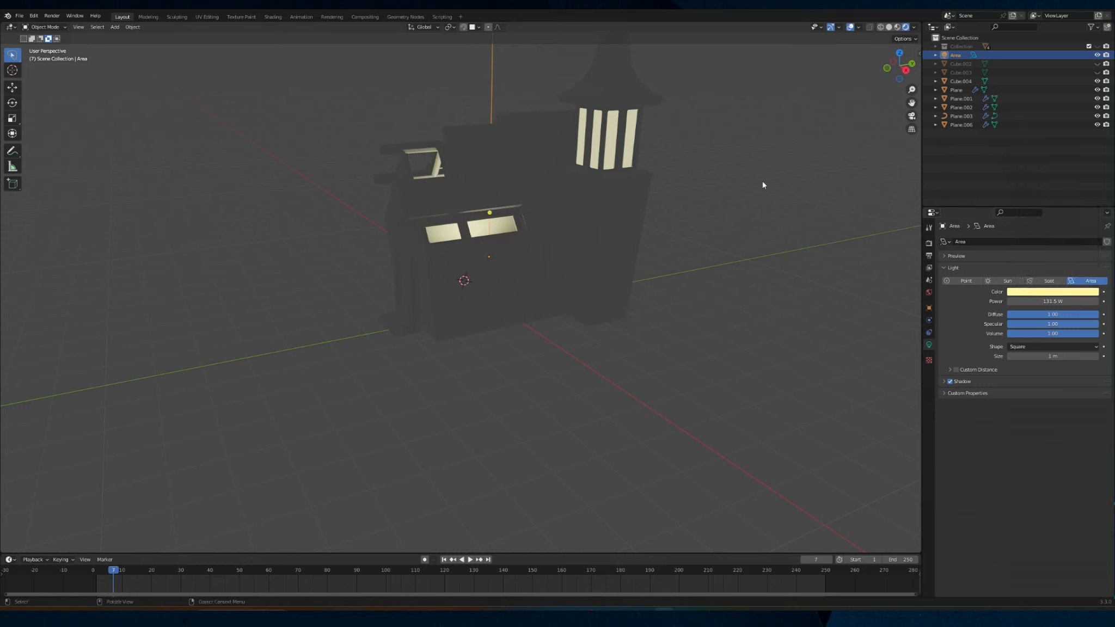
click(613, 150)
click(1022, 348)
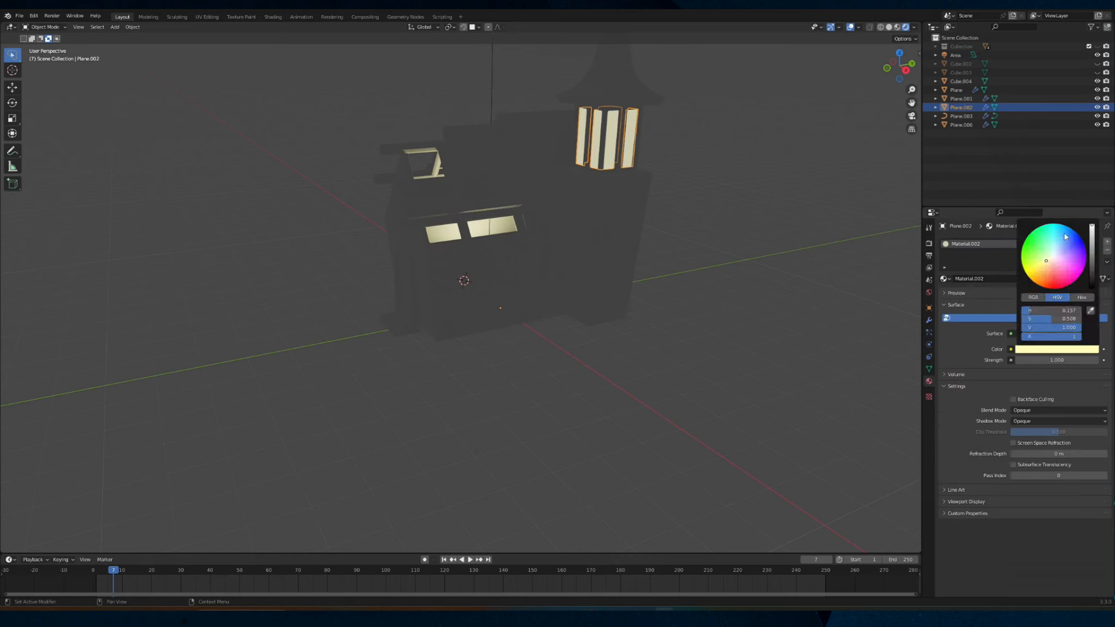
click(1043, 262)
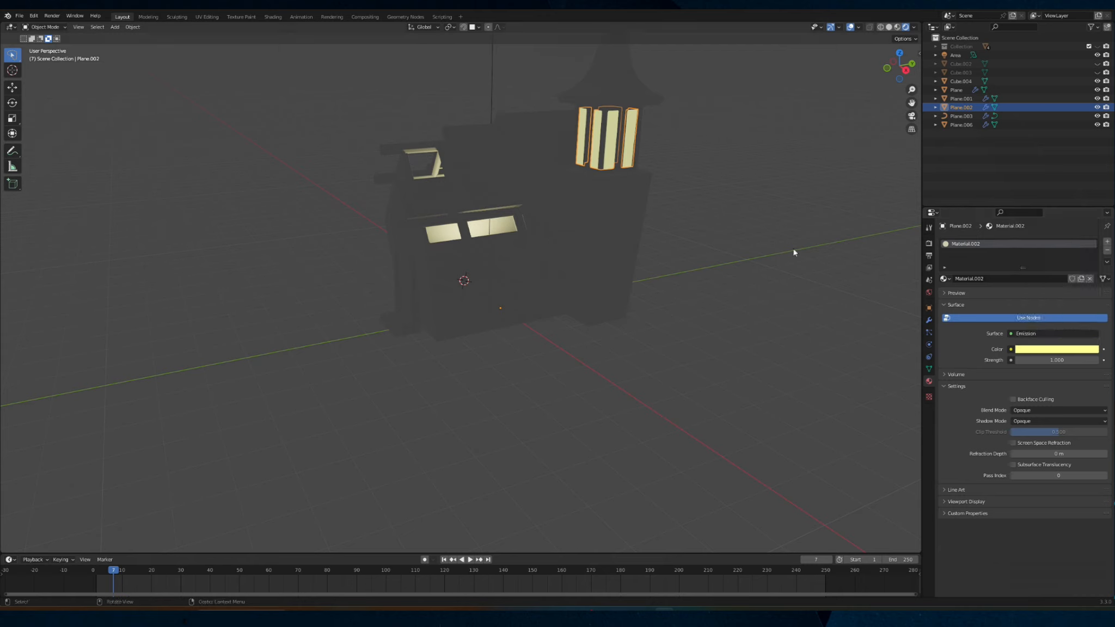
click(658, 264)
middle_drag(658, 264, 686, 259)
Show the church in solid shading and open the door object for mesh editing
click(416, 275)
middle_drag(416, 276, 446, 266)
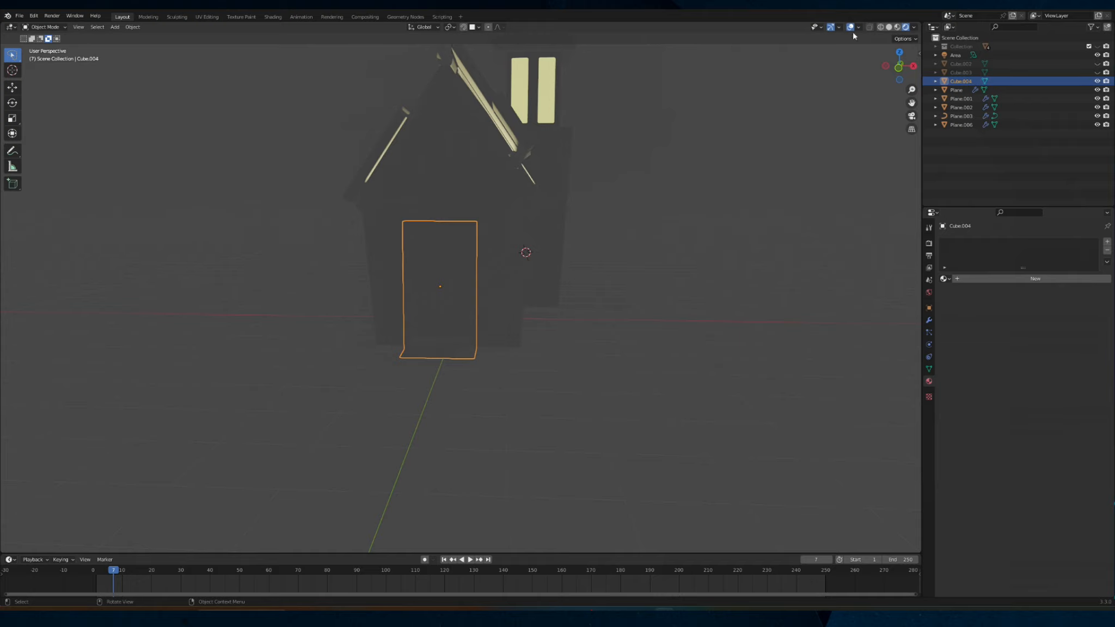
click(888, 26)
scroll(436, 261, up, 2)
middle_drag(413, 271, 377, 263)
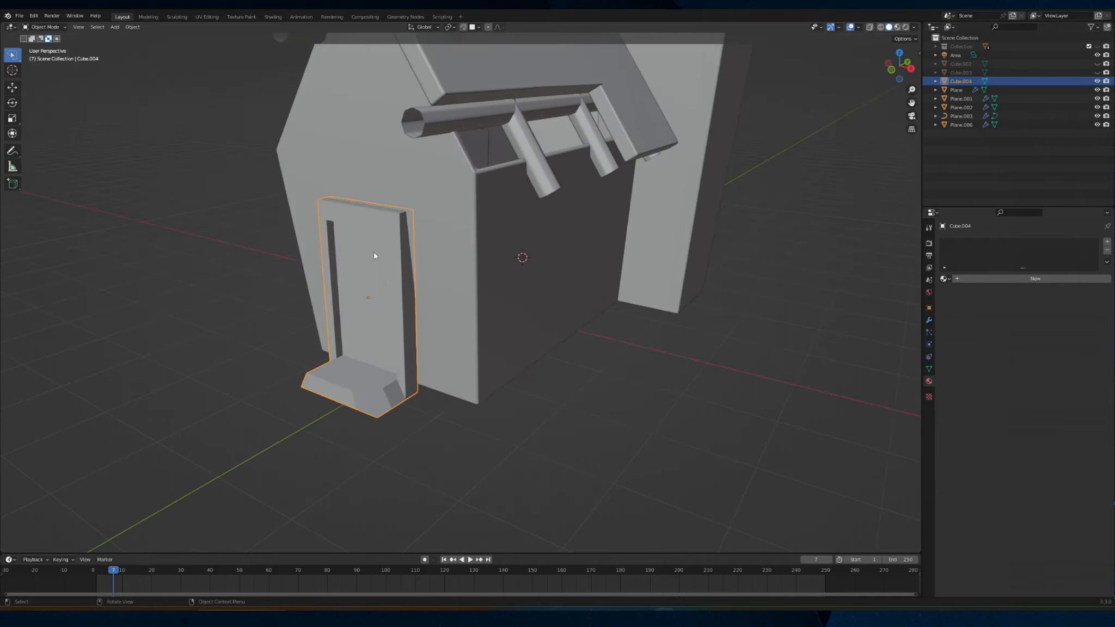
click(44, 27)
click(43, 47)
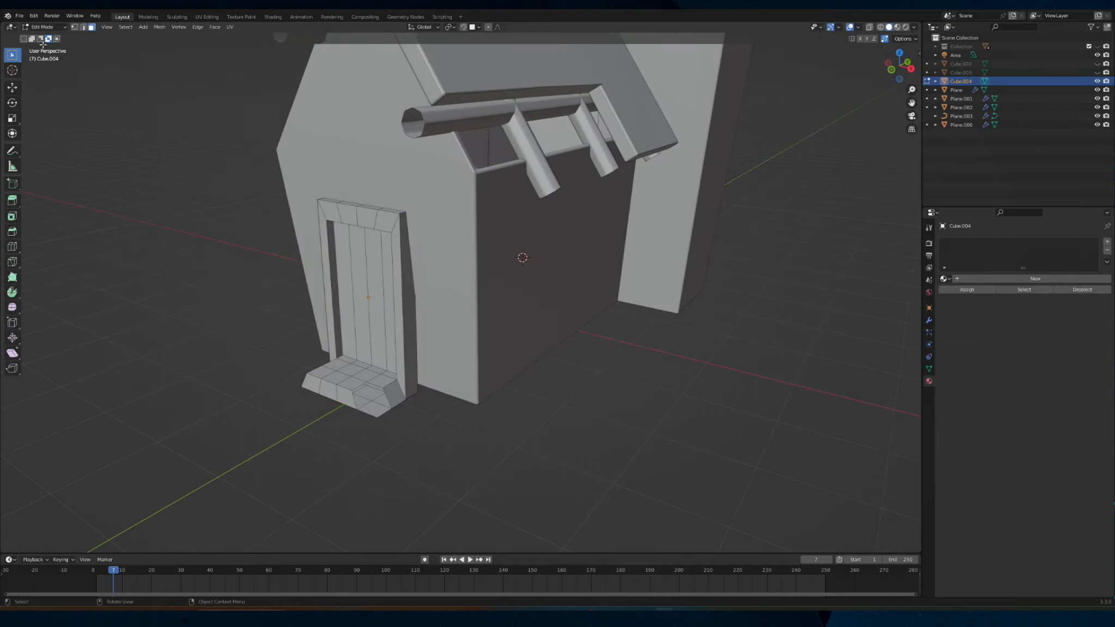
Duplicate the four recessed door panel faces in place, separate the copy into its own object, and return to Object Mode
middle_drag(408, 290, 370, 267)
click(412, 229)
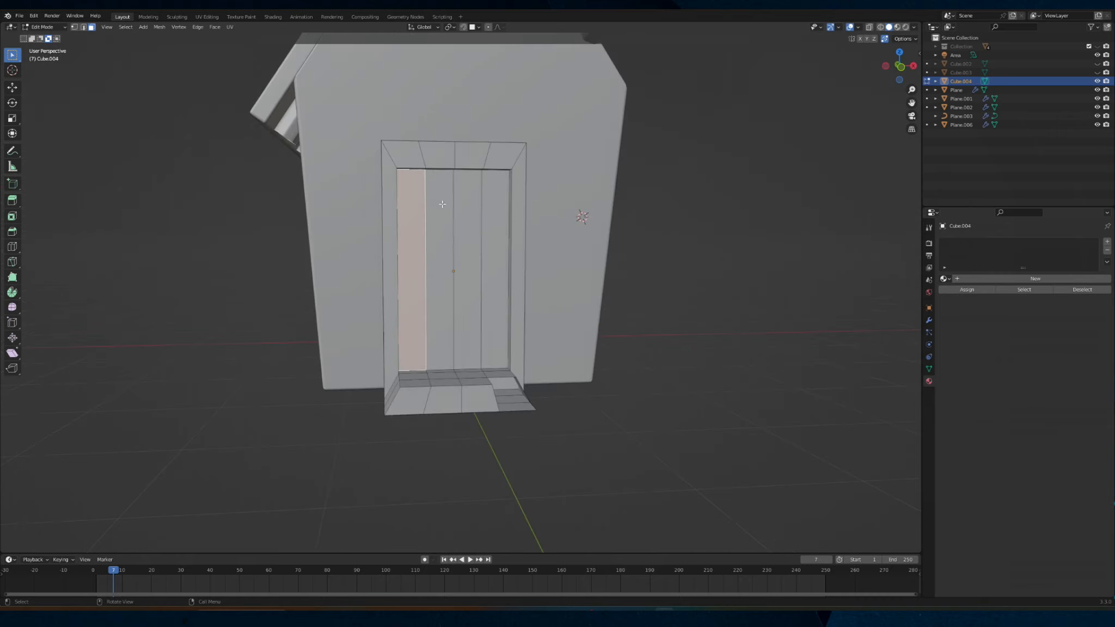
shift+click(451, 206)
shift+click(465, 207)
shift+click(490, 211)
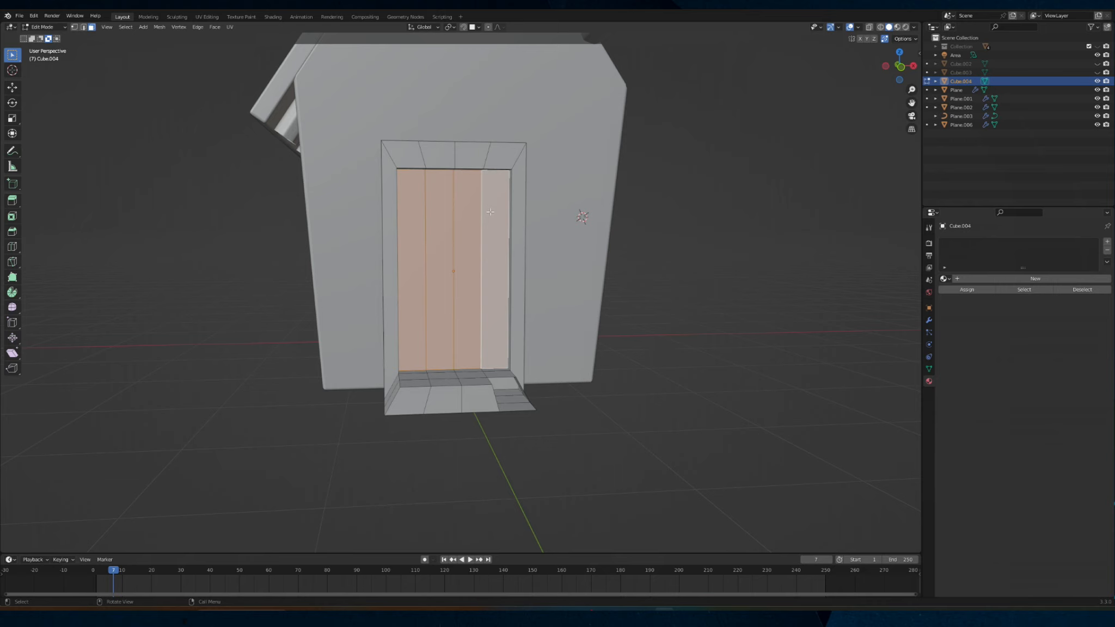
key(shift+d)
key(Escape)
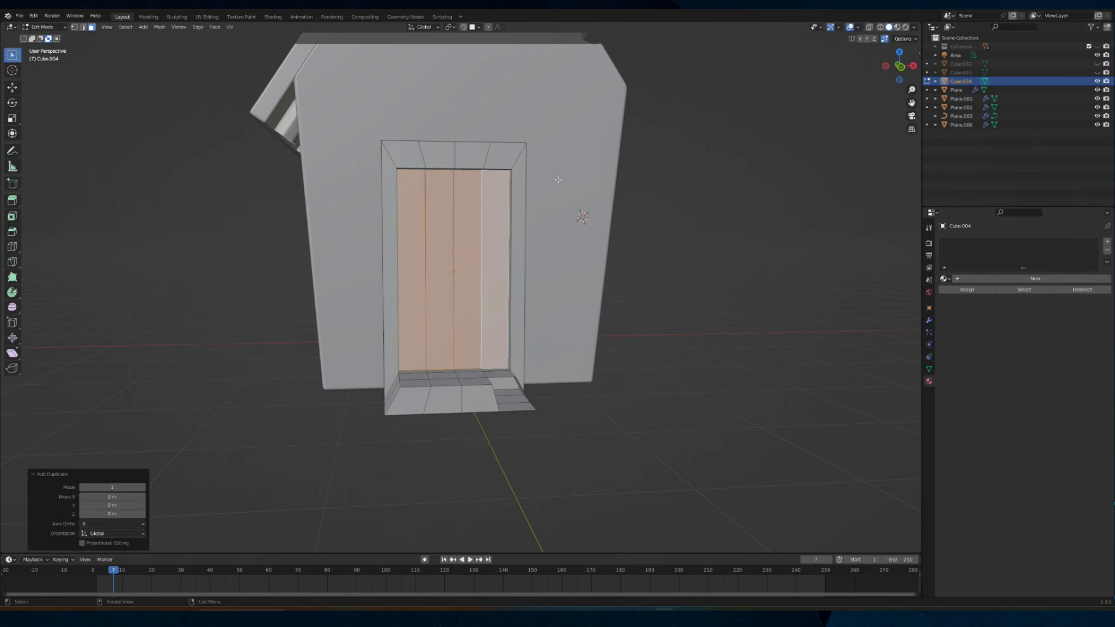
key(ctrl+p)
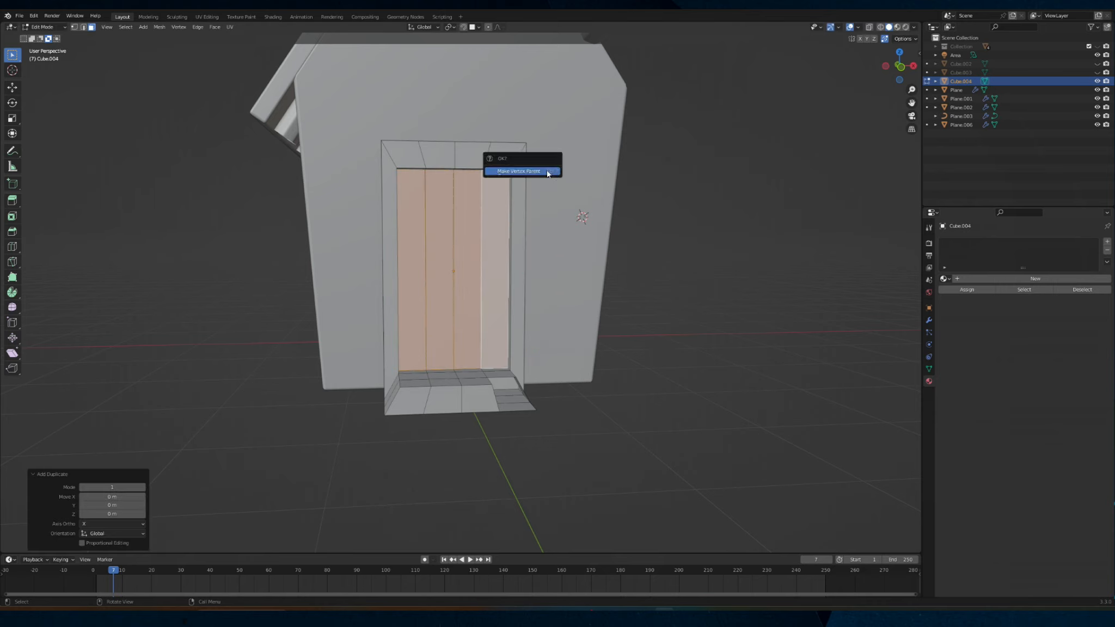
key(p)
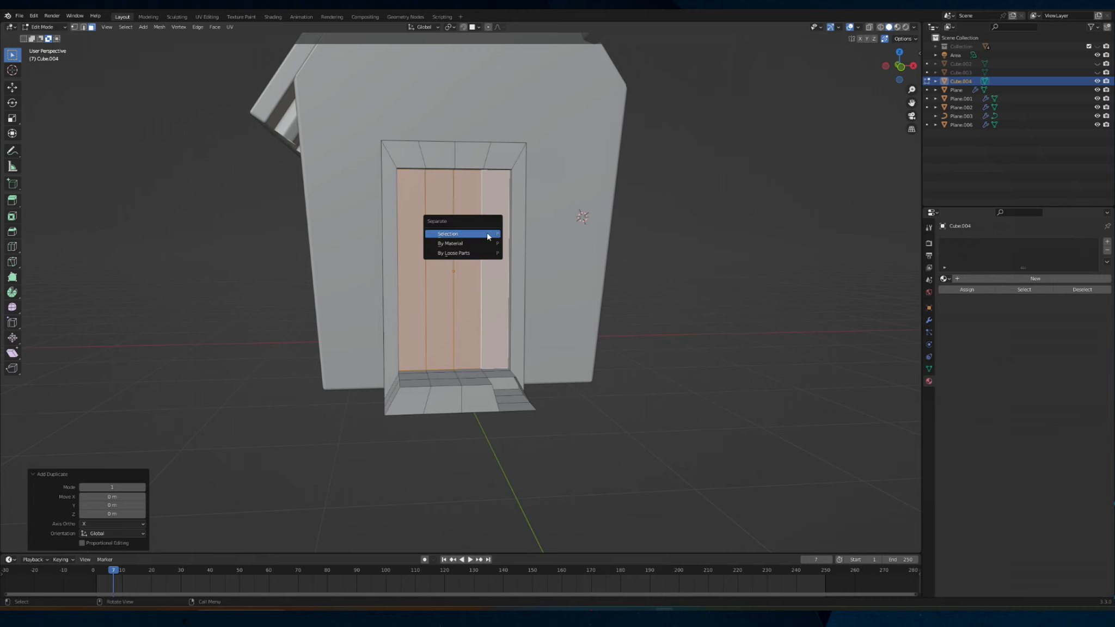
click(488, 235)
click(44, 27)
click(41, 36)
Give the separated door panel a new material with an Emission surface and show the scene in rendered shading
click(499, 229)
middle_drag(499, 229, 479, 238)
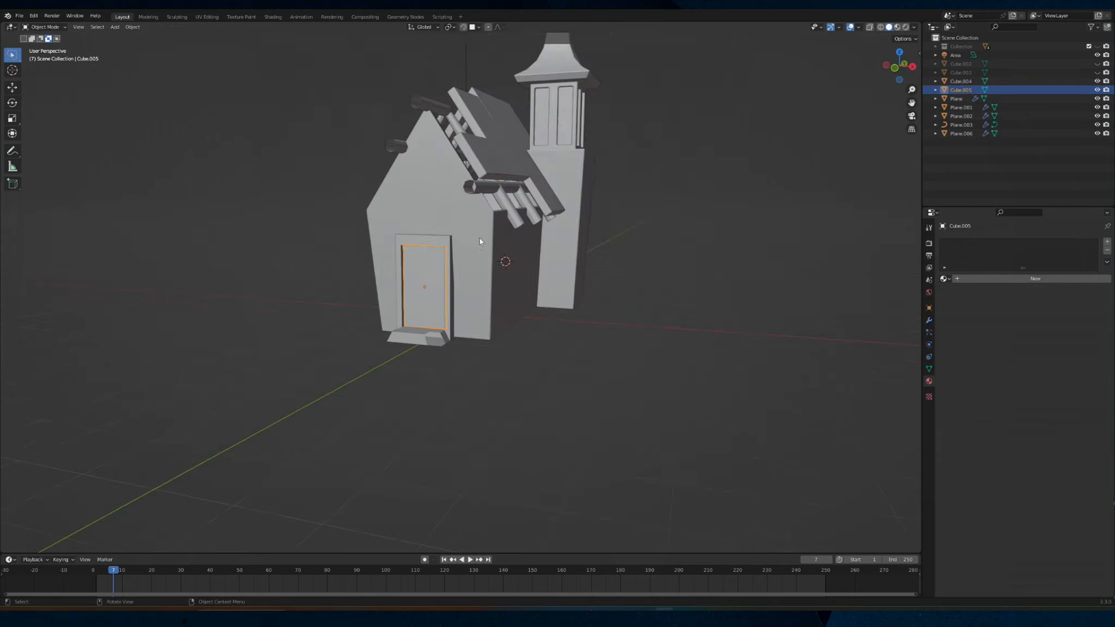
click(1005, 279)
click(1049, 373)
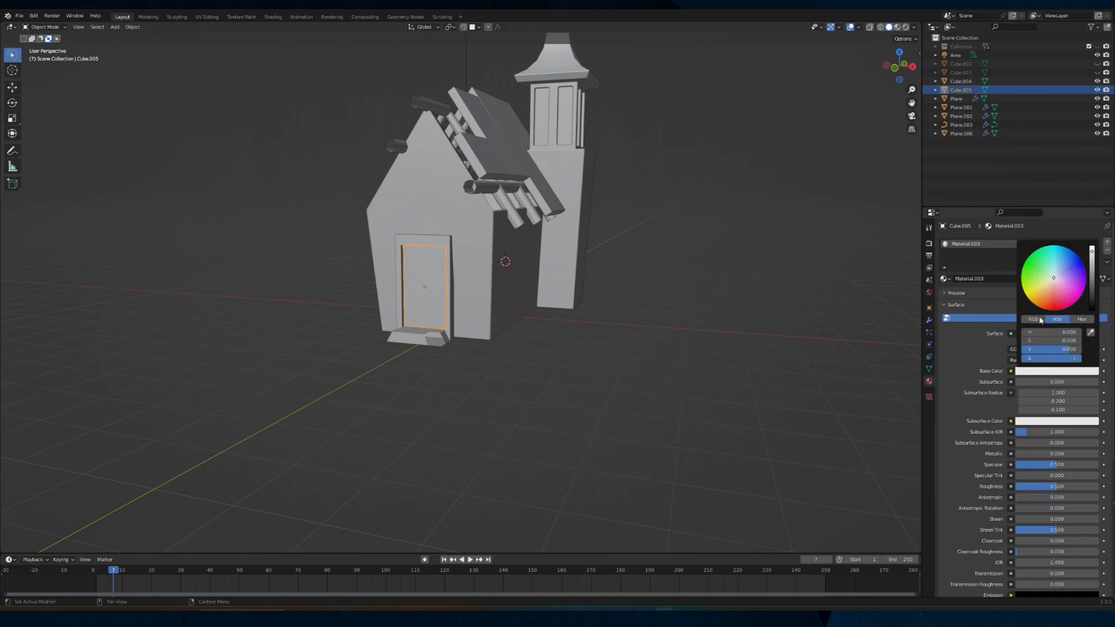
click(1043, 288)
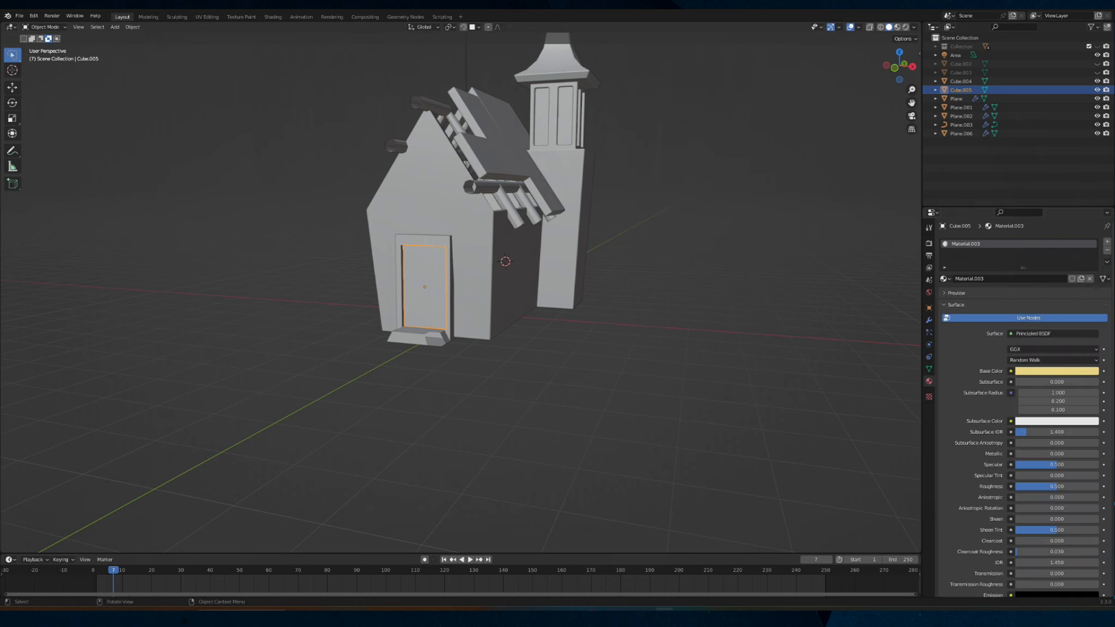
click(905, 27)
click(1034, 334)
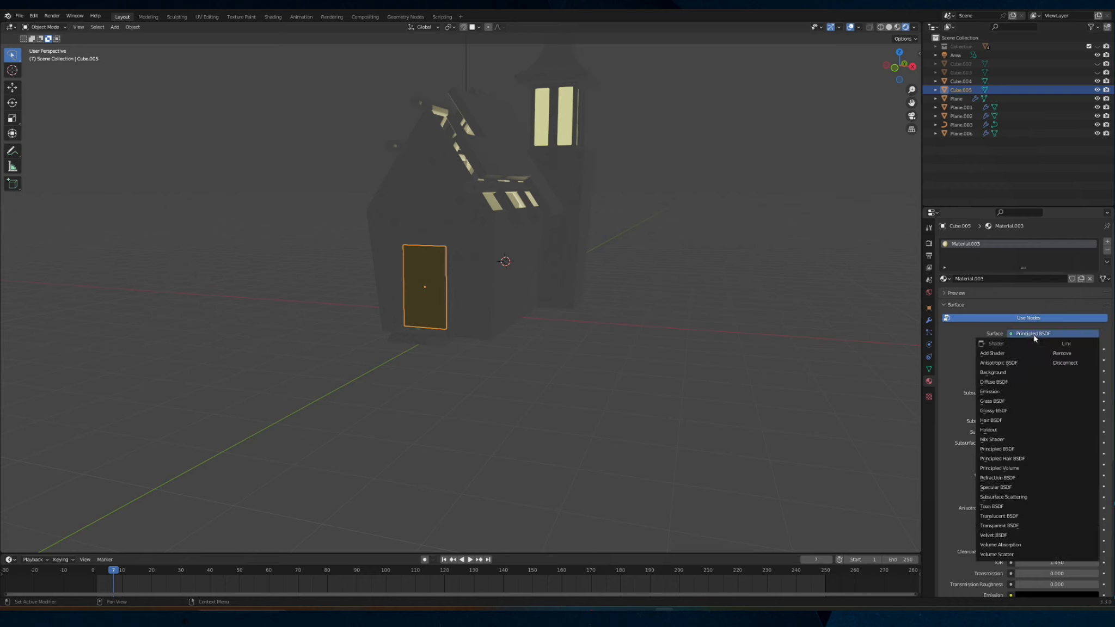
click(989, 391)
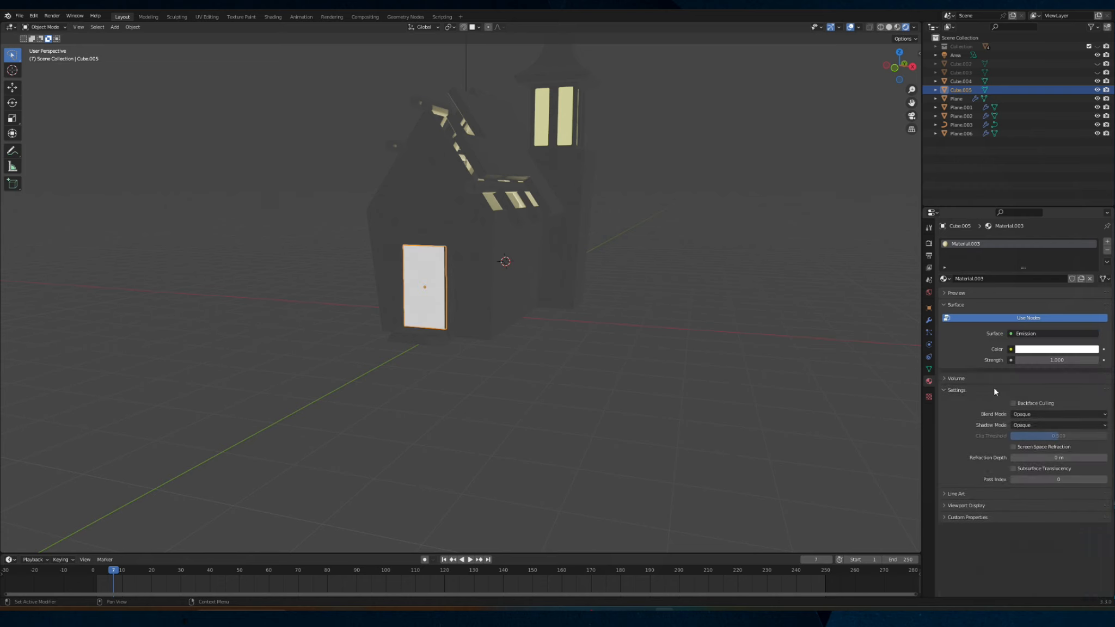
Set the door panel's emission colour to pale yellow
middle_drag(748, 296, 898, 331)
click(1029, 349)
click(1051, 267)
click(837, 303)
middle_drag(837, 303, 591, 301)
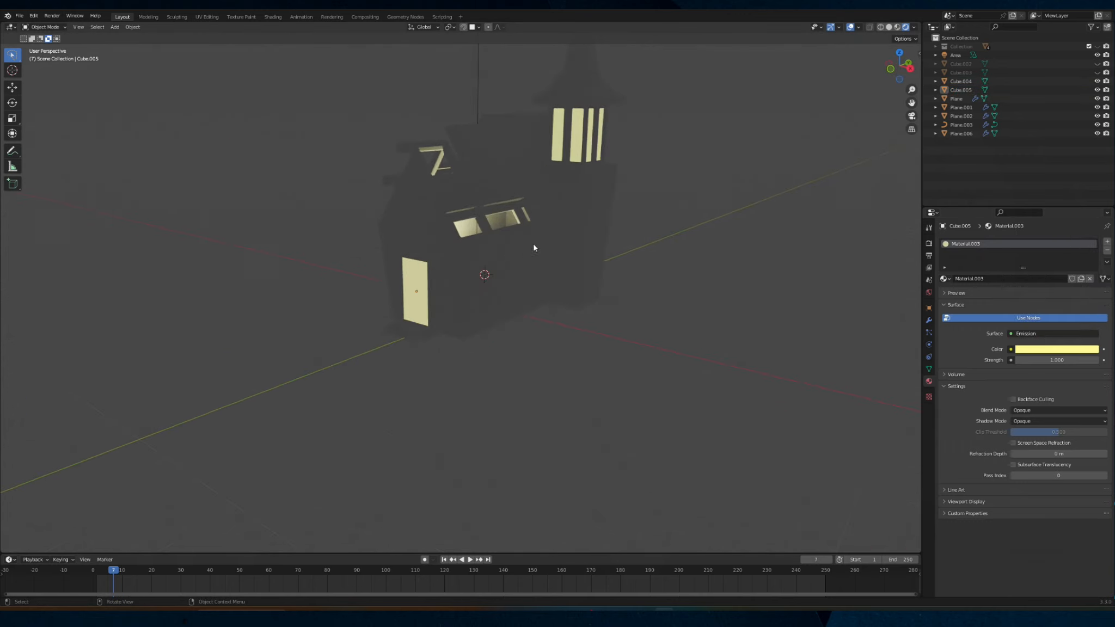
Give the church roof a new material with a pale greyish-green base colour
click(552, 229)
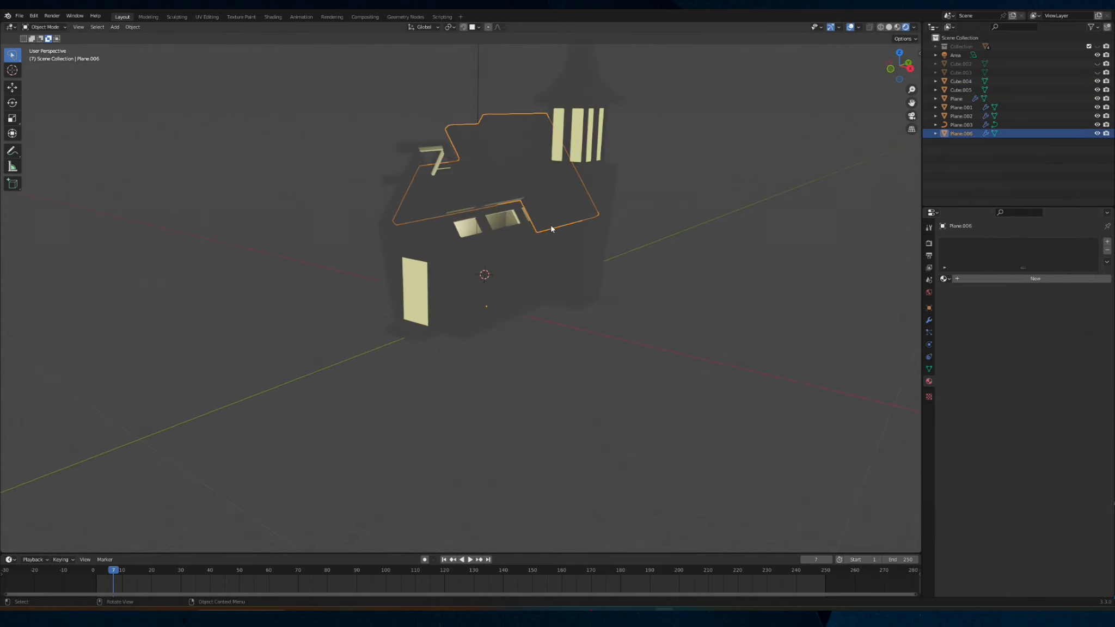
click(1007, 278)
click(1069, 371)
drag(1089, 290, 1051, 276)
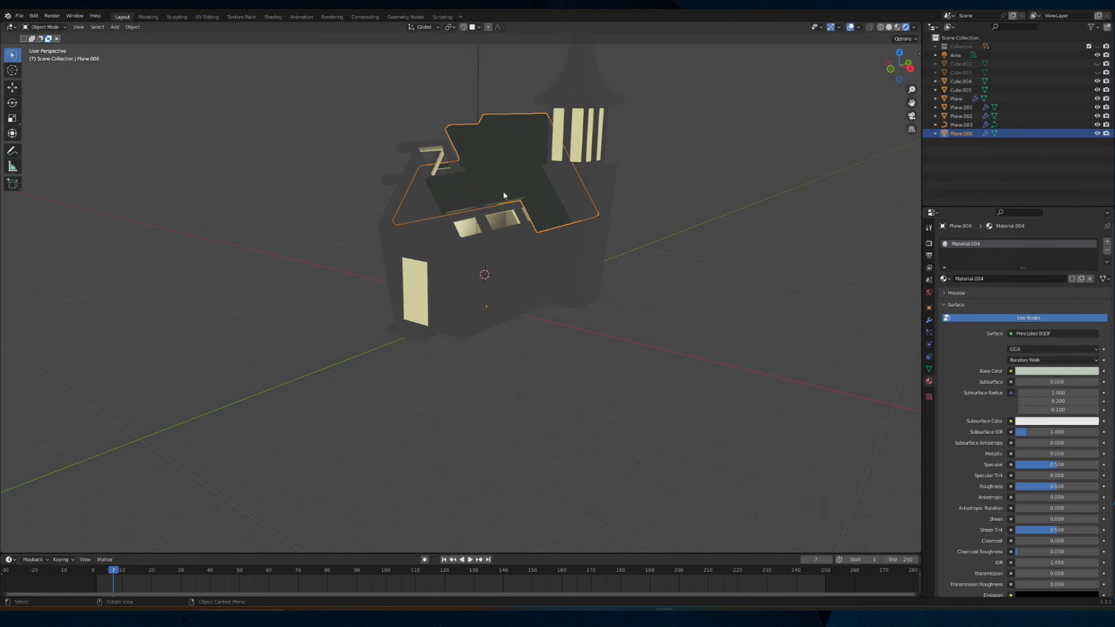
click(577, 185)
middle_drag(577, 185, 450, 185)
Give the roof beams a new material with a muted brown base colour
click(444, 175)
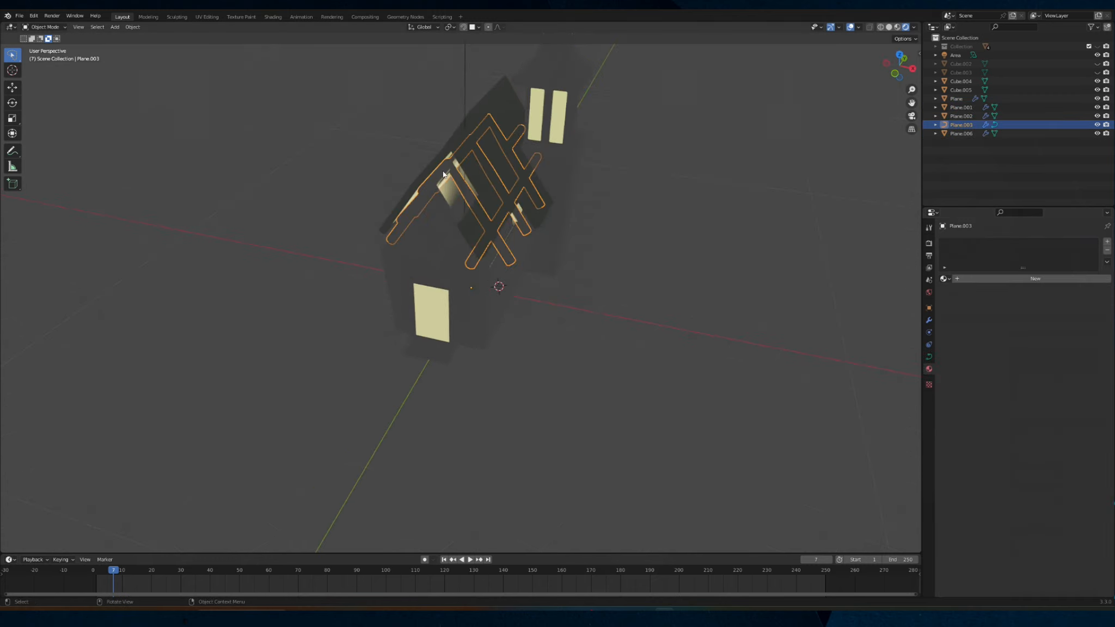
click(1023, 278)
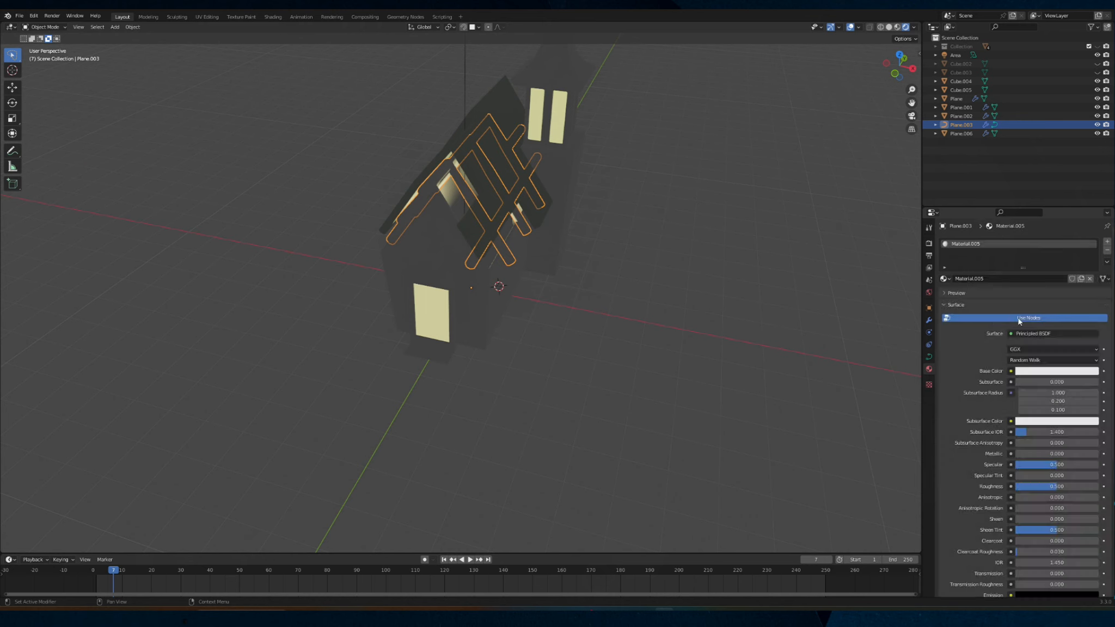
click(1026, 371)
click(1040, 287)
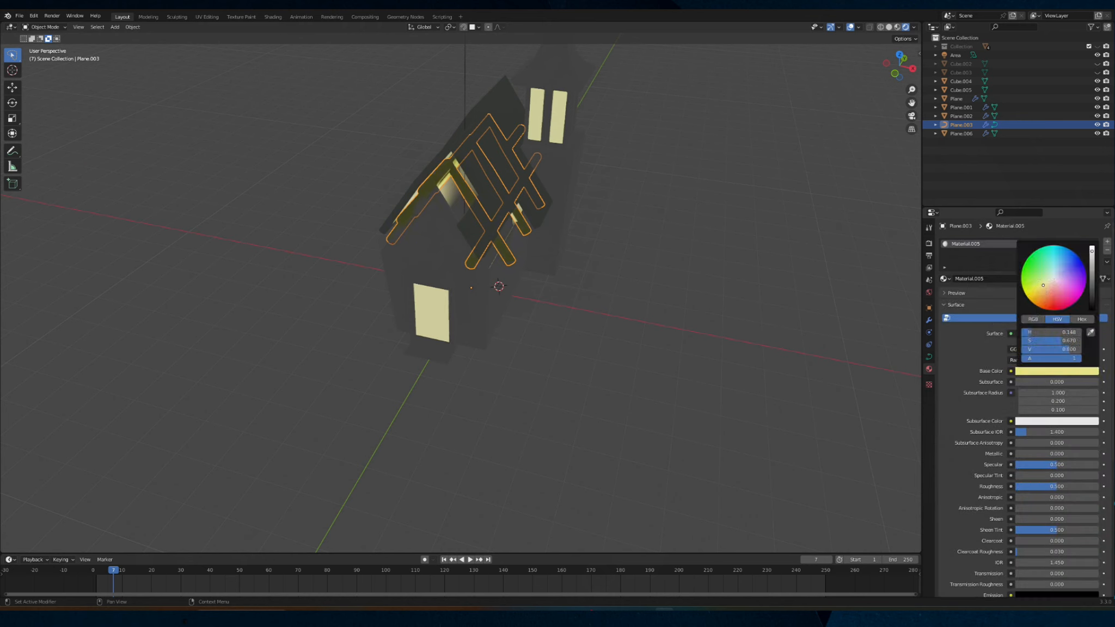
click(1092, 276)
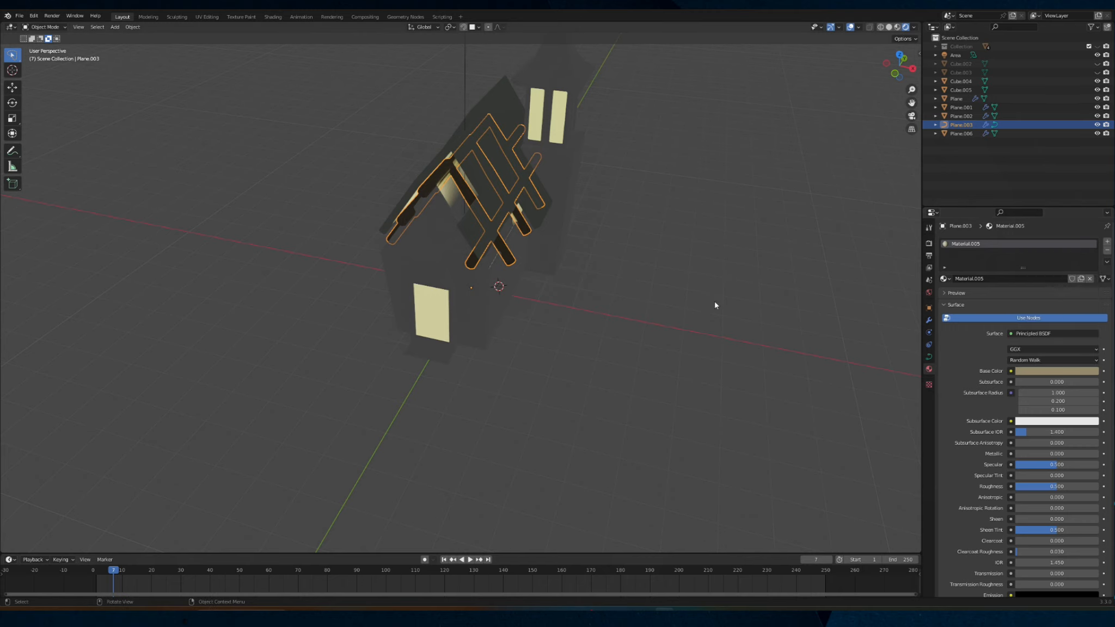
click(728, 304)
middle_drag(728, 304, 672, 290)
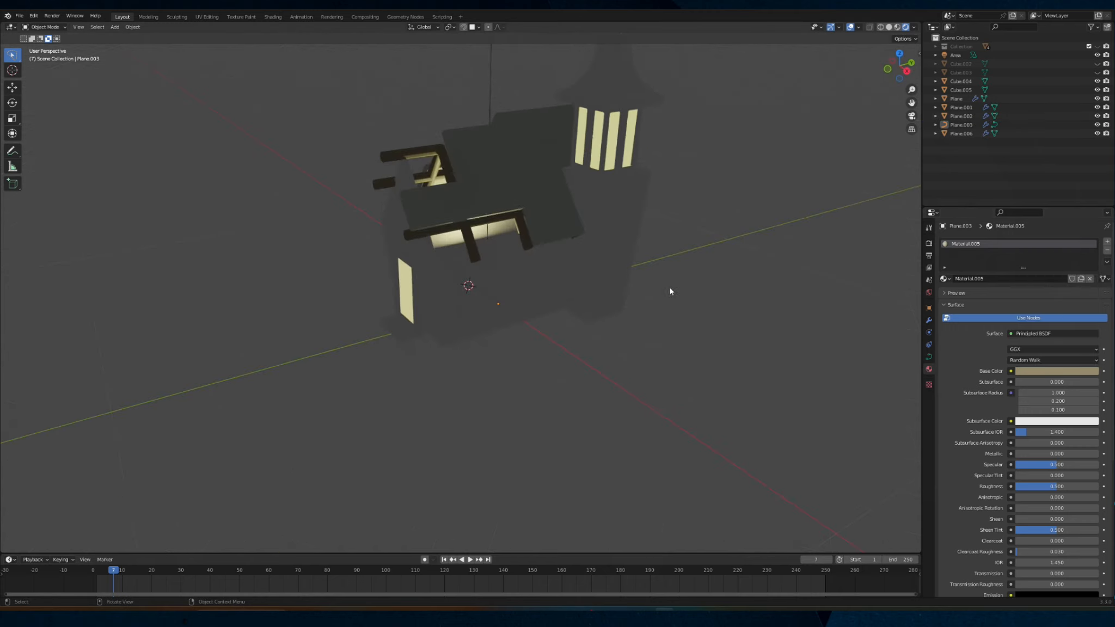
Give the church's main walls a new material with the default white base colour
click(510, 271)
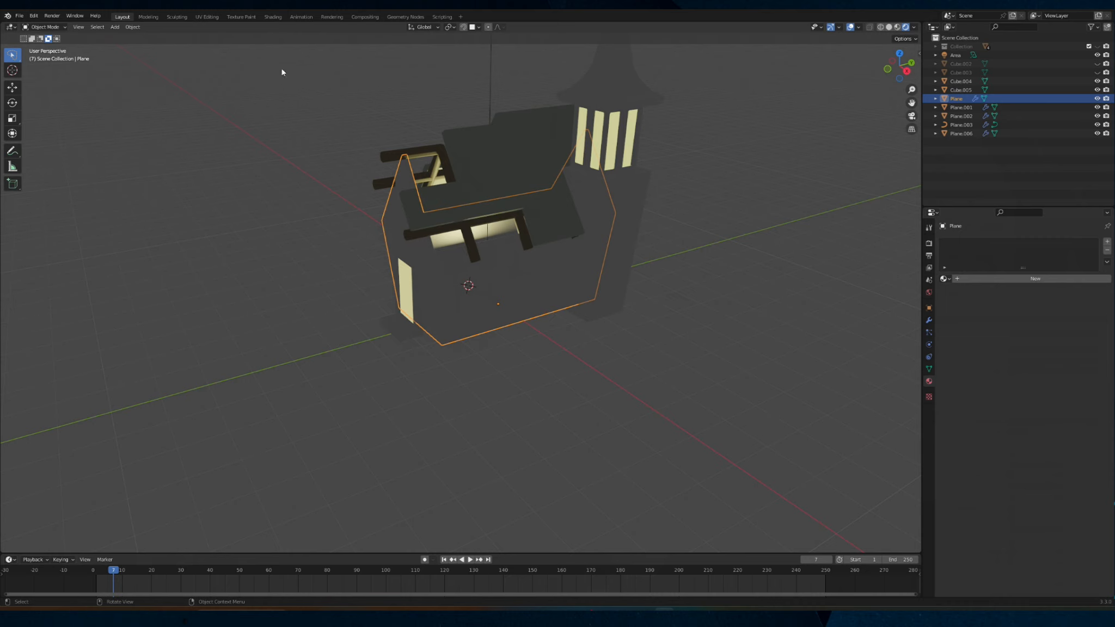
click(114, 27)
mouse_move(148, 146)
click(1034, 278)
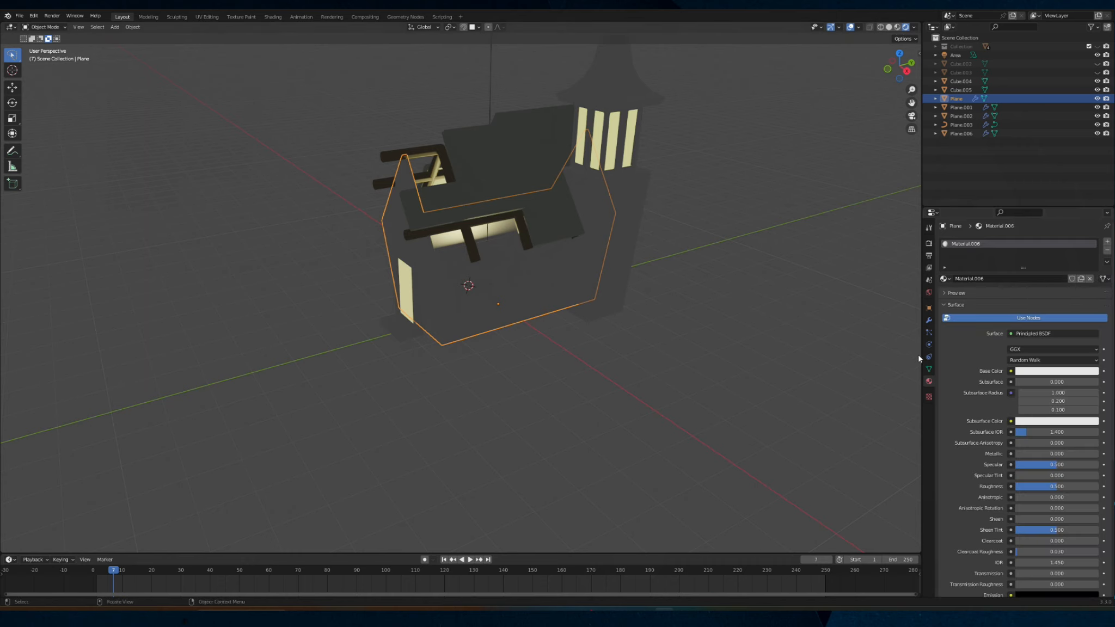
click(1056, 371)
click(799, 261)
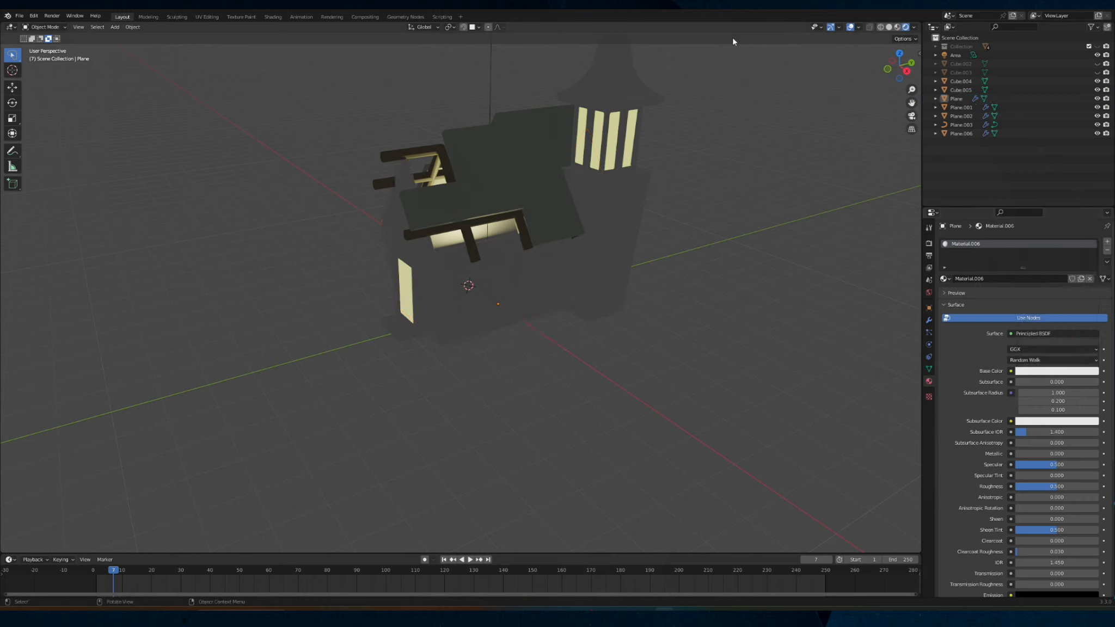
Give the bell tower a new material with a darkened, muted purple base colour
click(622, 93)
click(1035, 278)
click(1052, 371)
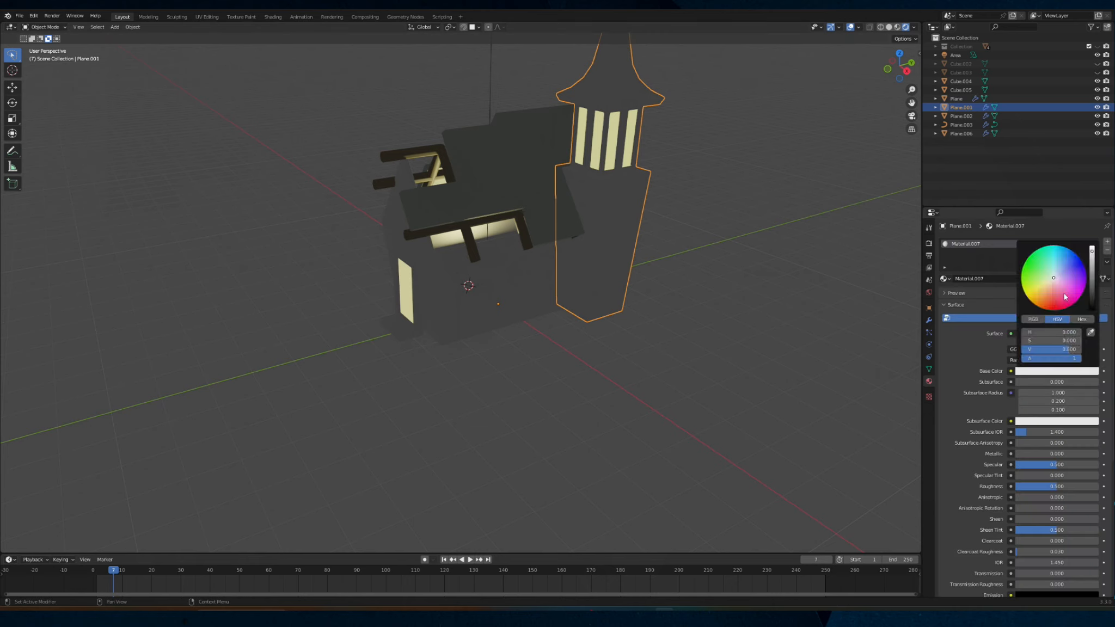
drag(1070, 283, 1056, 276)
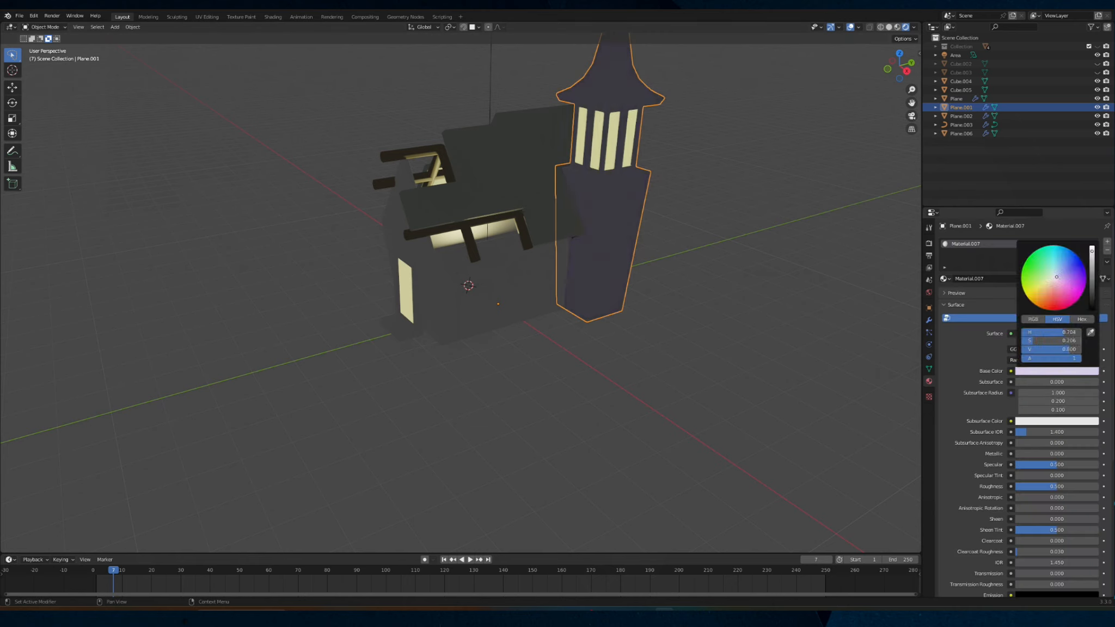
click(1092, 270)
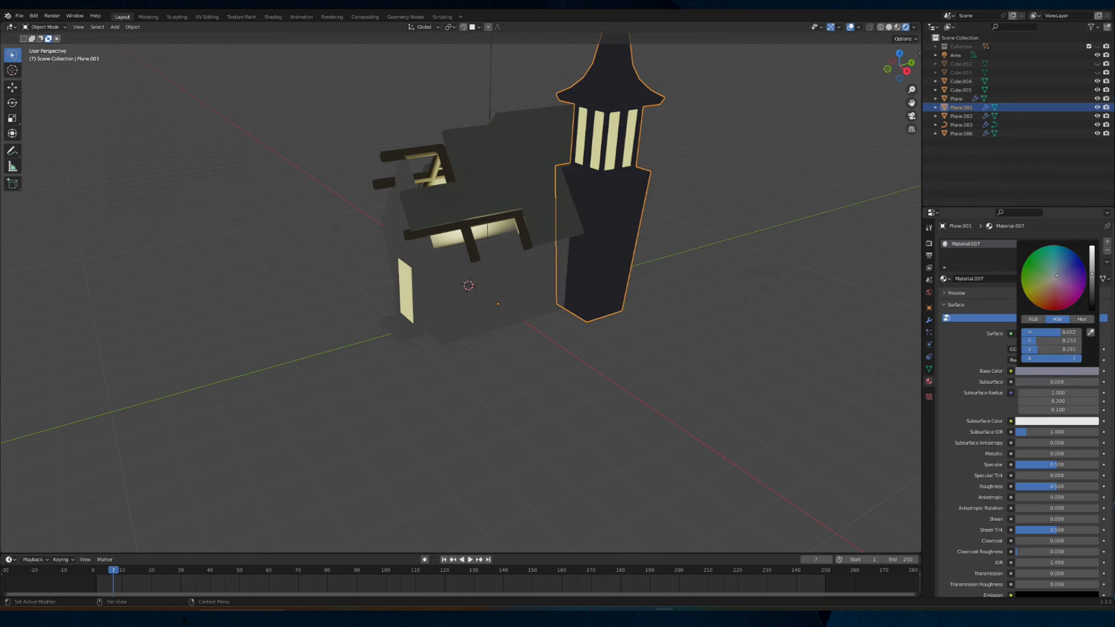
click(725, 140)
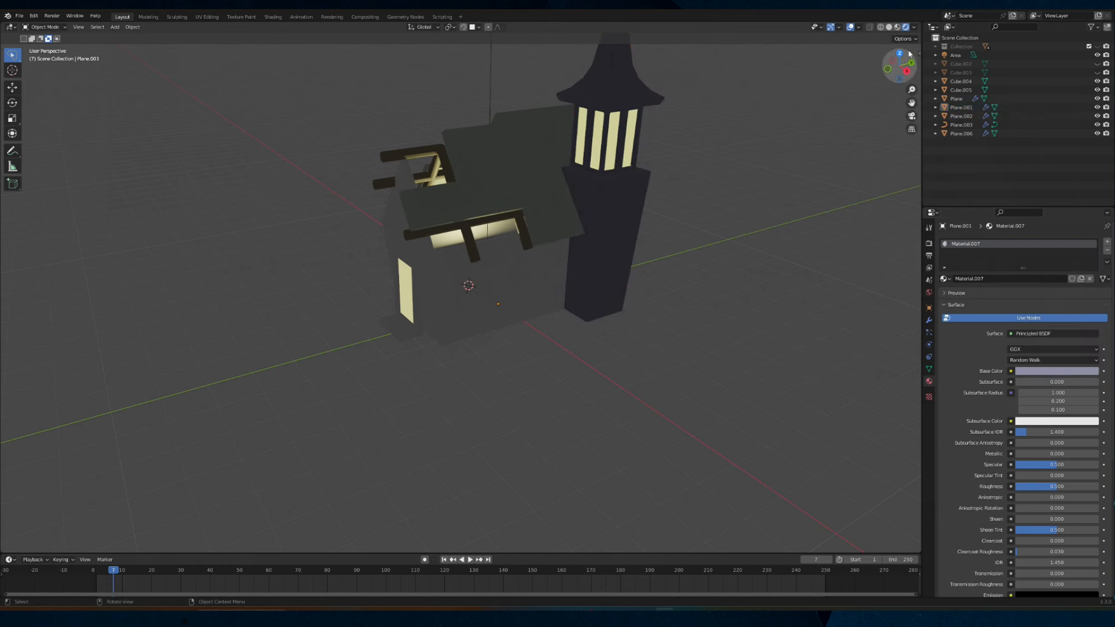
Switch to solid shading and unhide Cube.002, Cube.003 and the collection holding the ground and street lamp
click(889, 27)
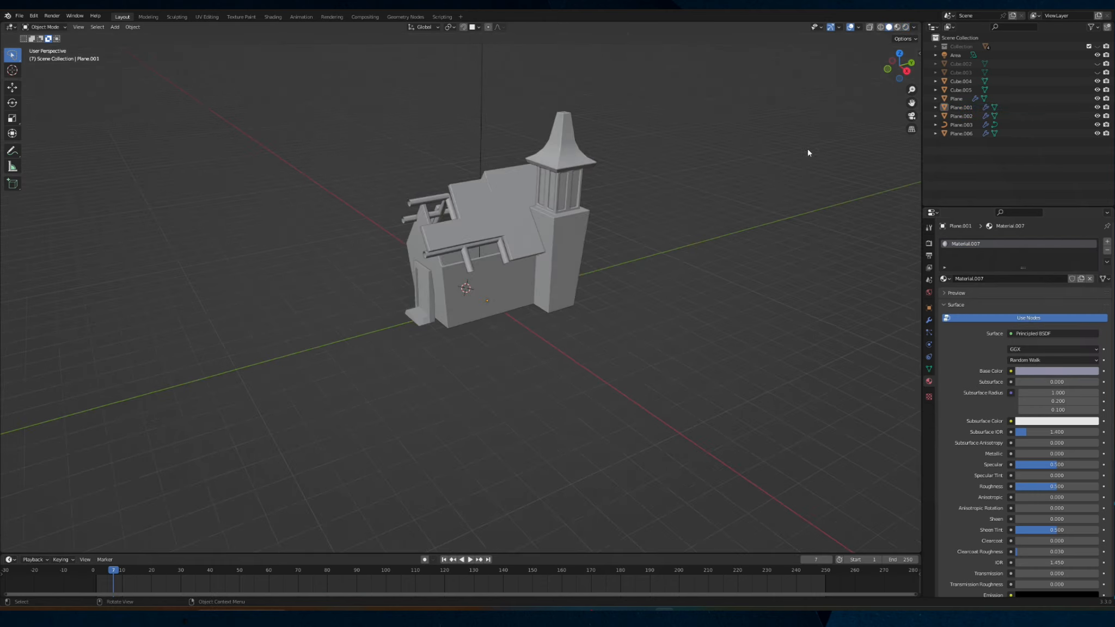
click(1097, 64)
click(1097, 72)
scroll(685, 154, down, 3)
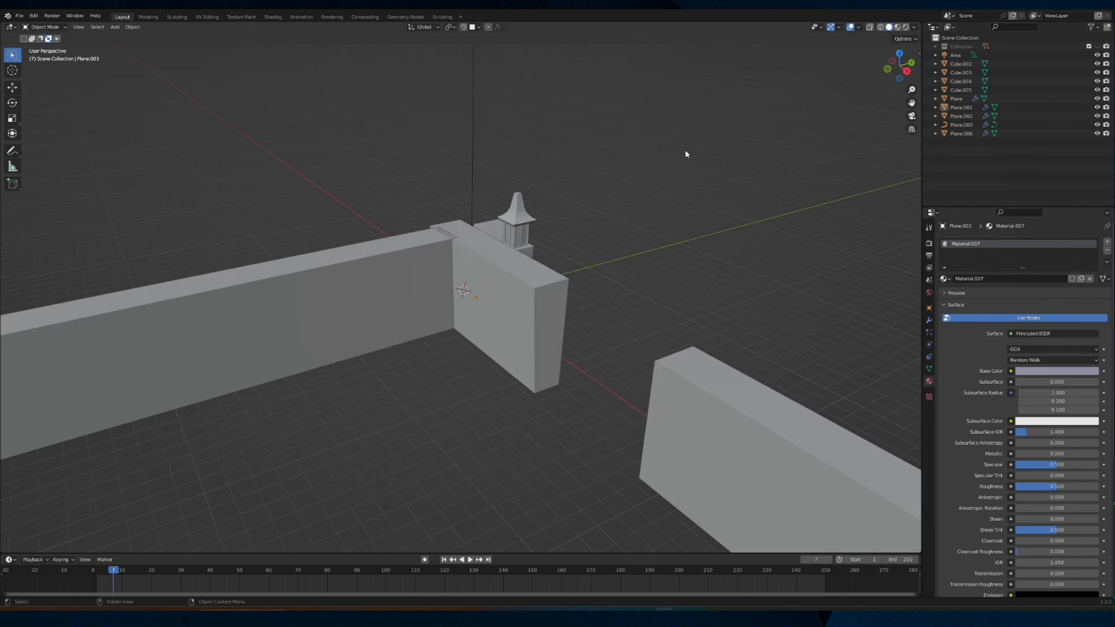
click(1097, 47)
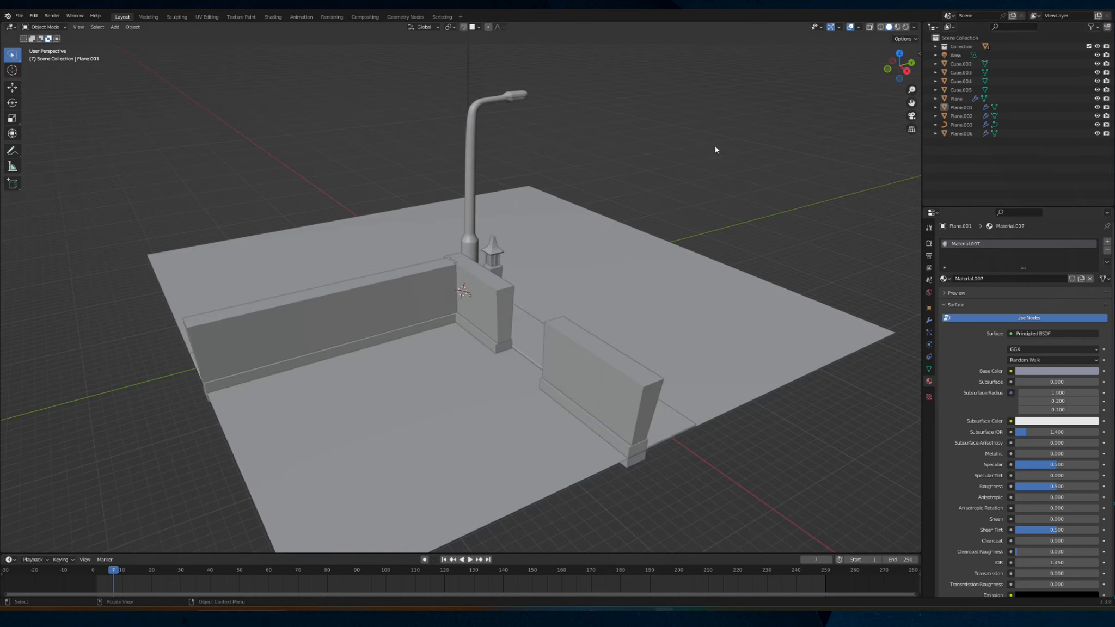
Zoom in on the small church at the street lamp's base and hide the collection holding the ground and street lamp
scroll(641, 167, down, 2)
middle_drag(641, 167, 495, 244)
click(463, 287)
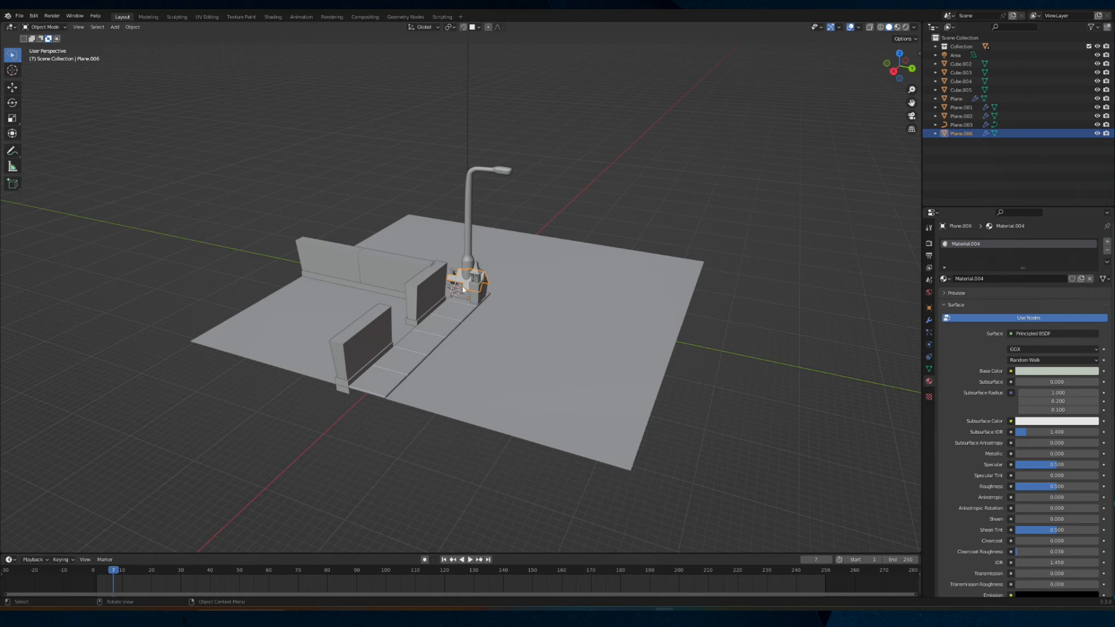
key(KP_Decimal)
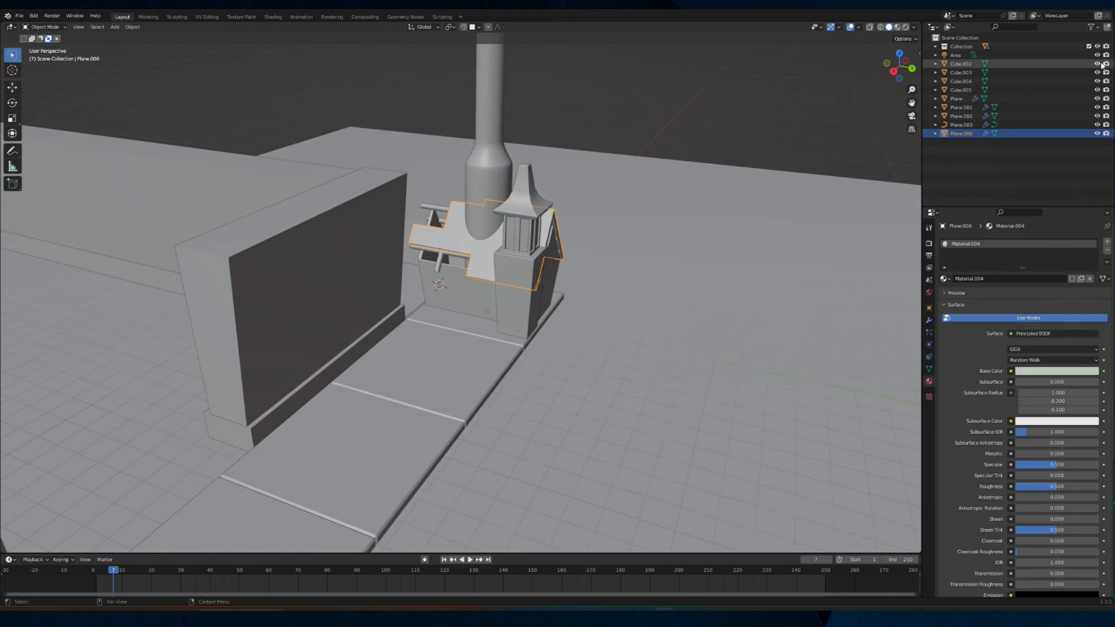
click(1097, 46)
Try to join the church's roof, beams, walls, bell tower, tower windows and door into one object, and undo the join
middle_drag(708, 174, 418, 172)
shift+click(418, 171)
shift+click(413, 187)
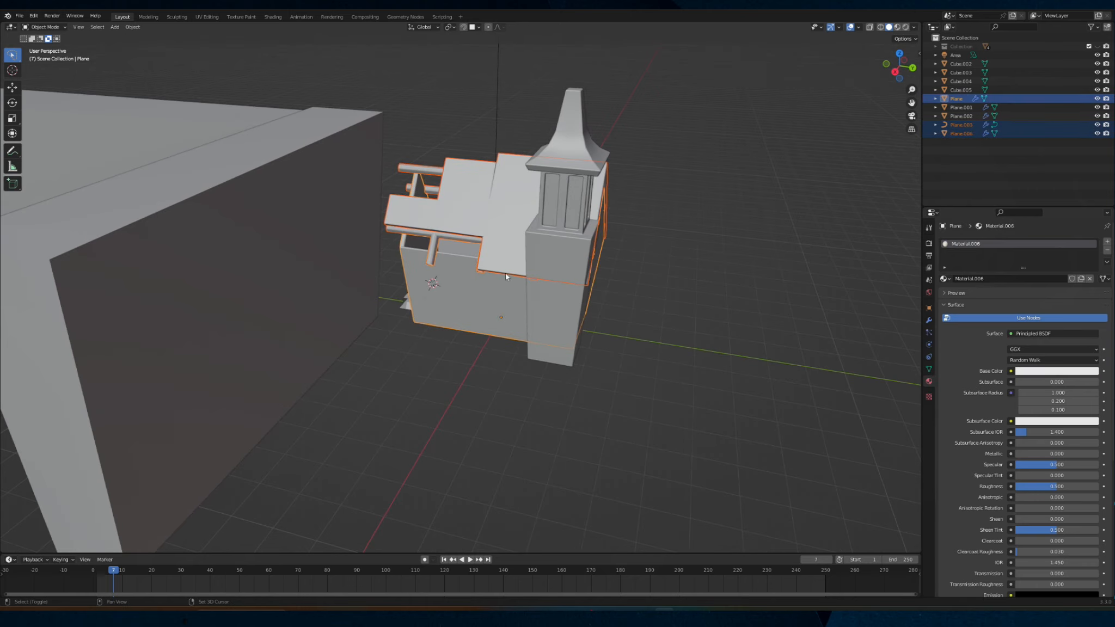
shift+click(571, 216)
shift+click(558, 166)
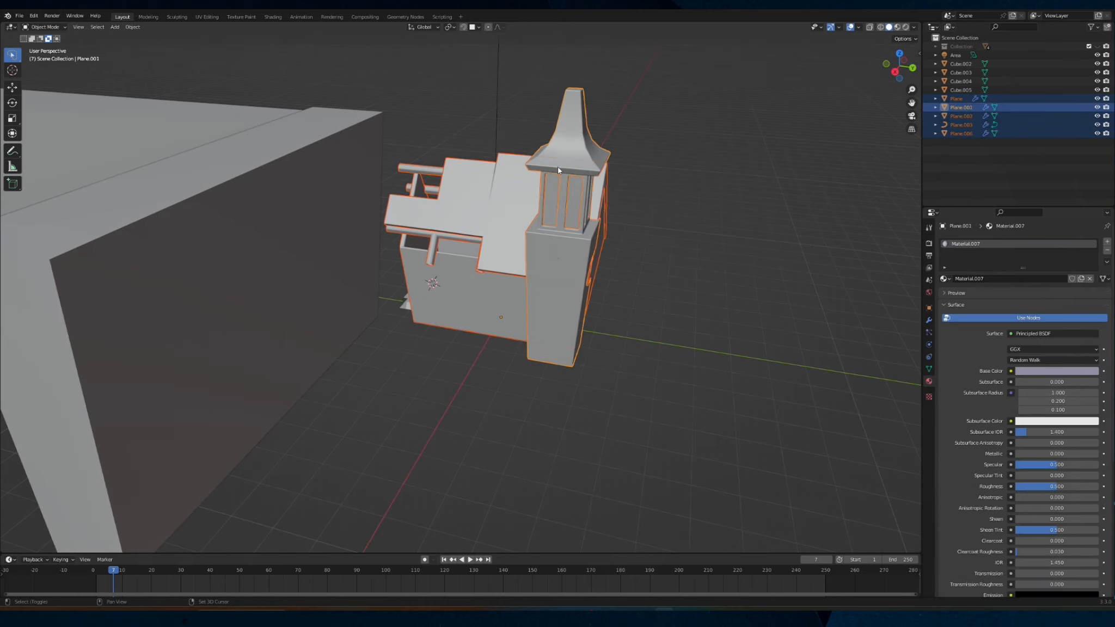
middle_drag(448, 228, 525, 279)
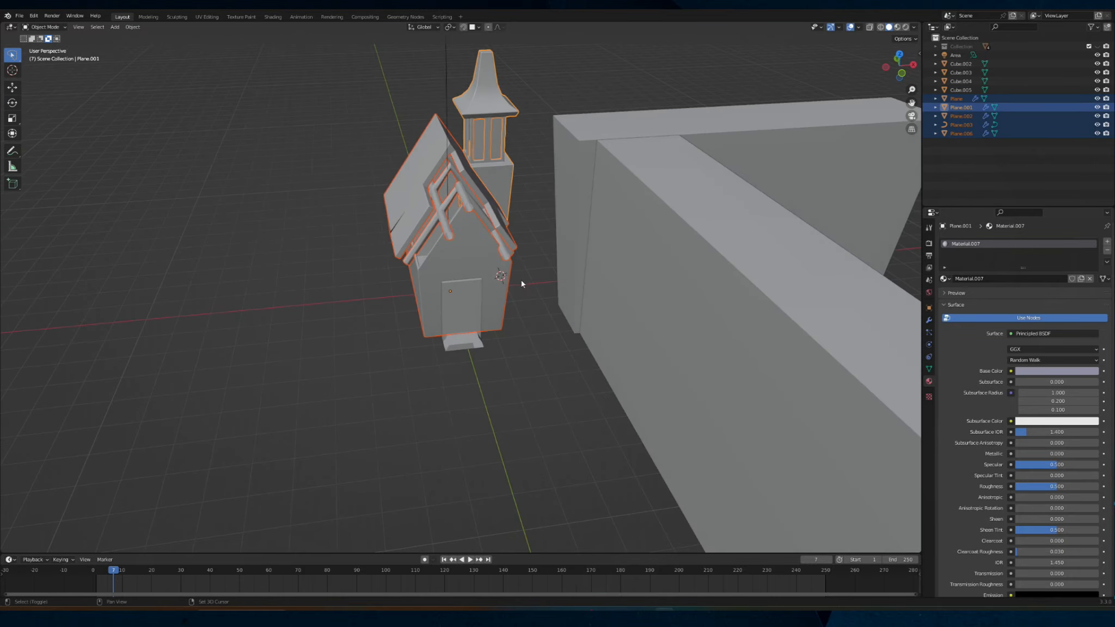
shift+click(472, 283)
shift+click(467, 304)
shift+click(471, 281)
middle_drag(469, 316, 561, 253)
scroll(470, 316, up, 7)
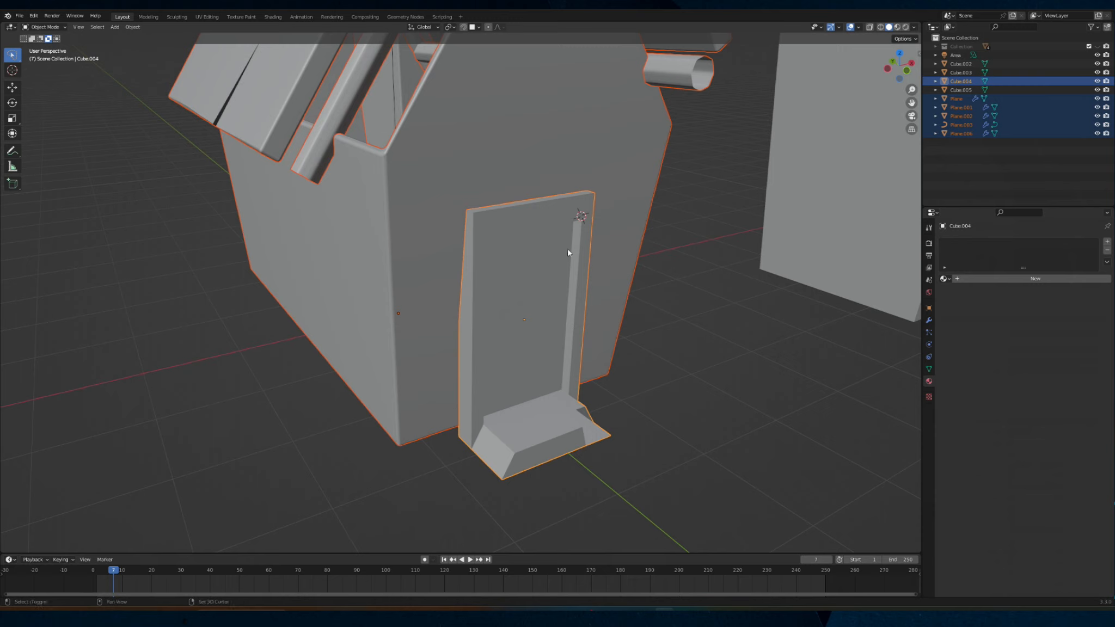
shift+click(566, 249)
shift+click(564, 202)
shift+click(959, 90)
scroll(609, 180, down, 4)
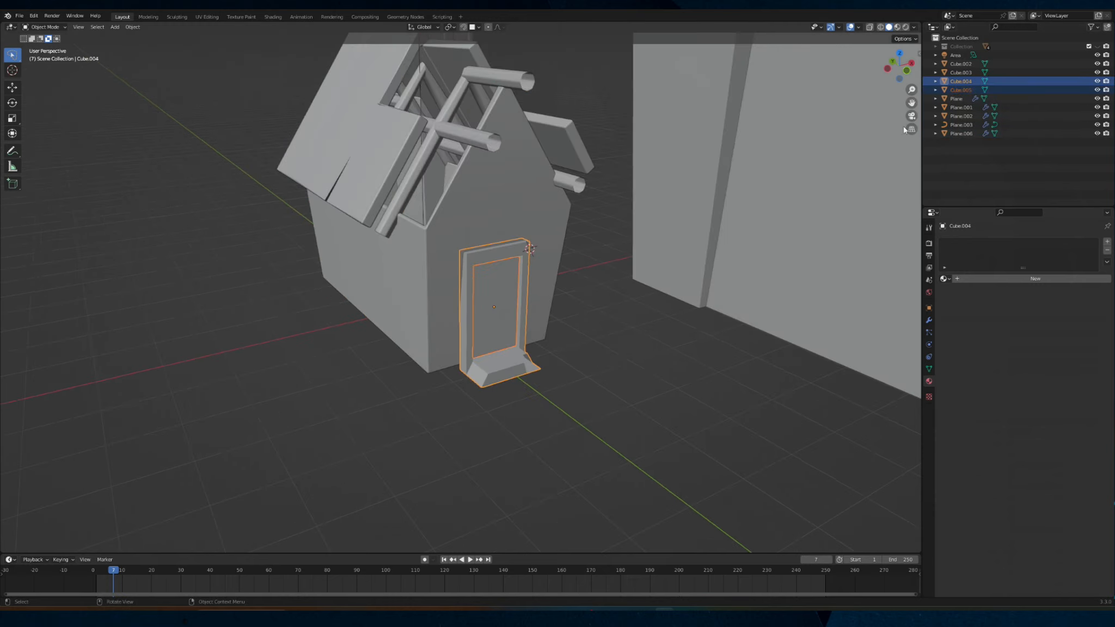
shift+click(956, 134)
middle_drag(760, 140, 575, 172)
key(ctrl+j)
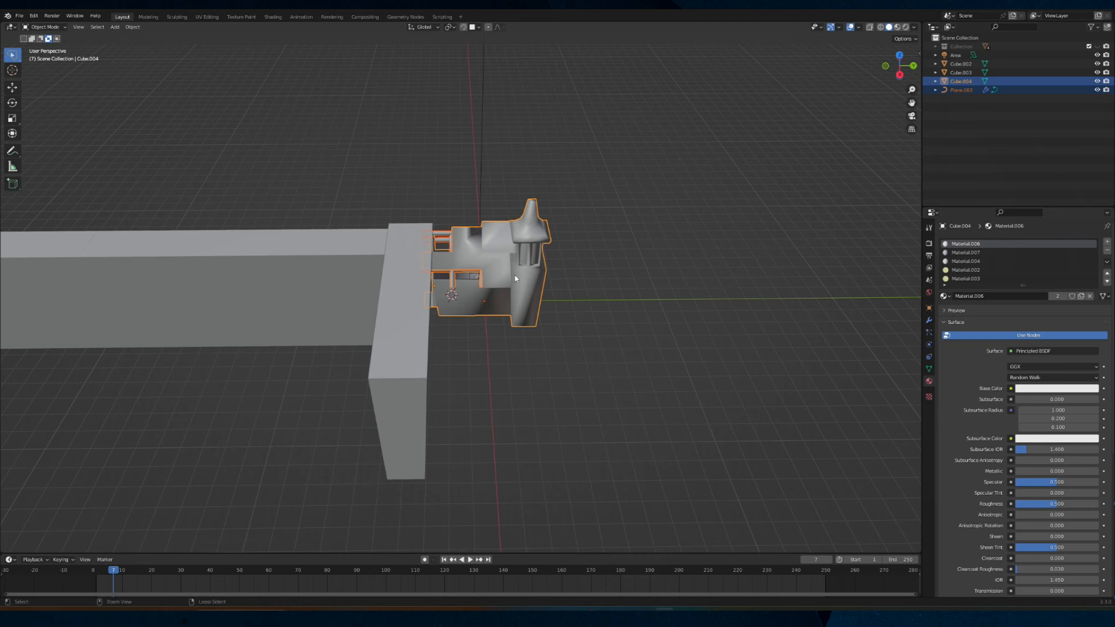
key(ctrl+z)
Join the glowing door panel Cube.005 with the door frame Cube.004
shift+click(960, 90)
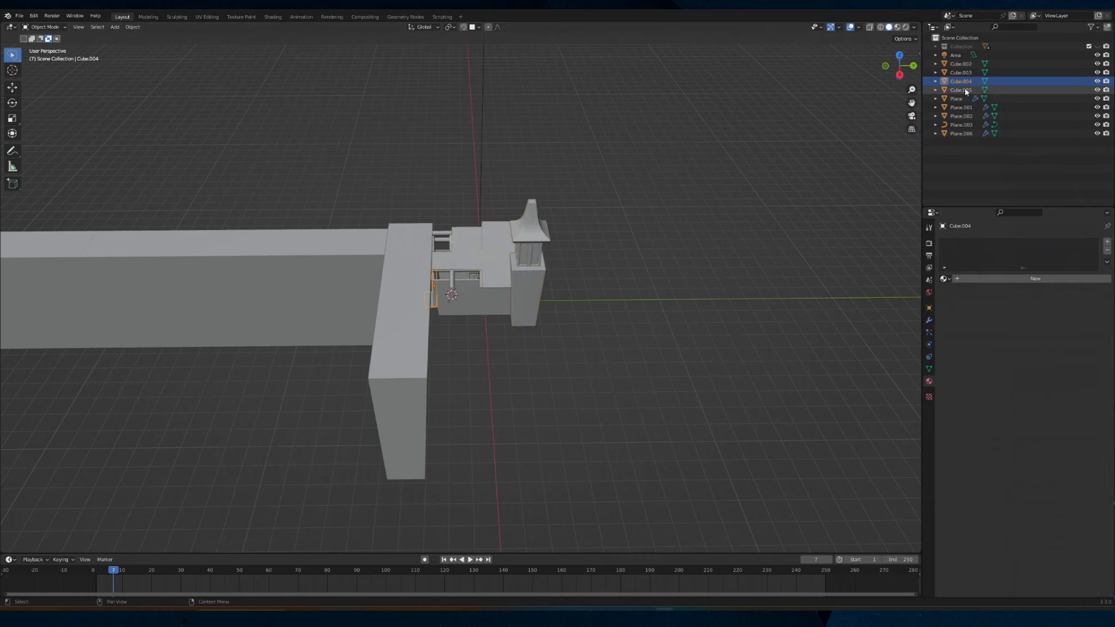
scroll(574, 228, up, 4)
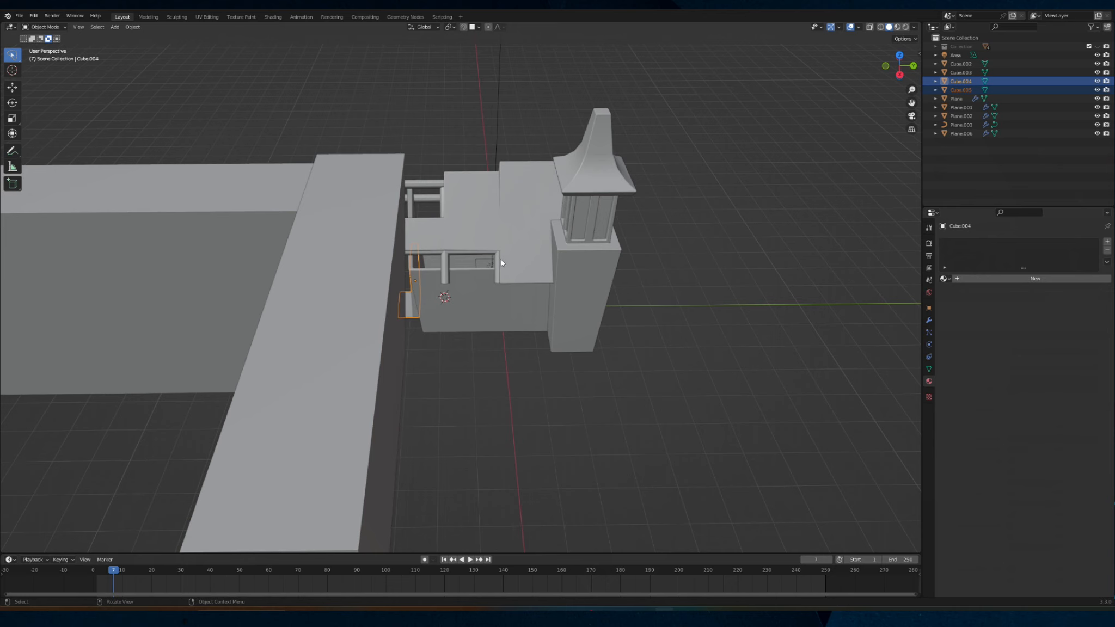
key(ctrl+j)
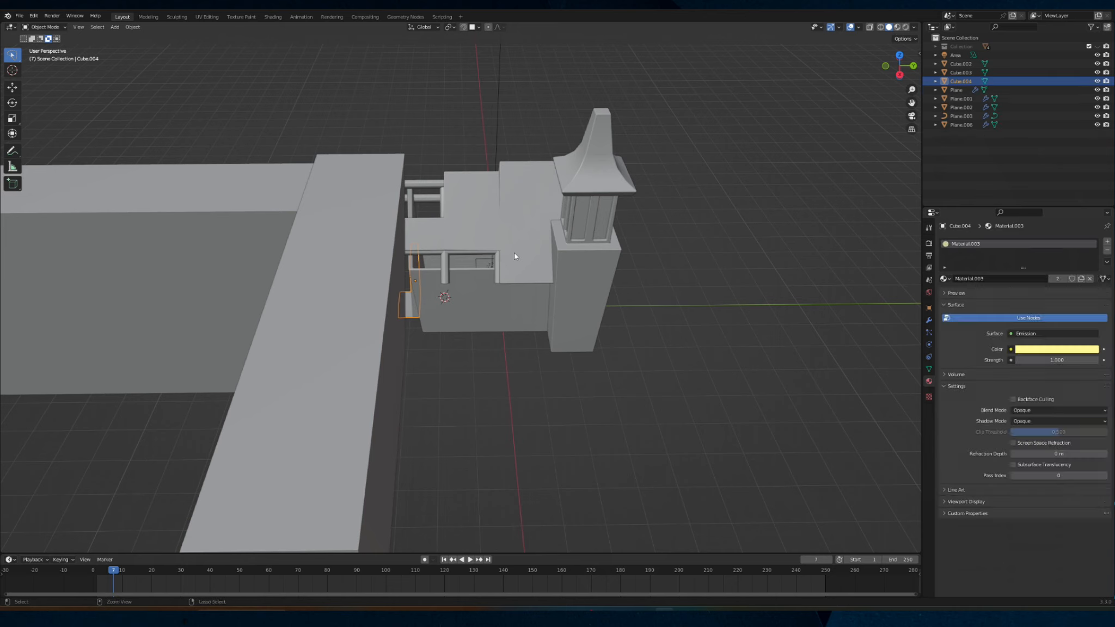
Join the bell tower Plane.001 with its glowing windows Plane.002
click(962, 98)
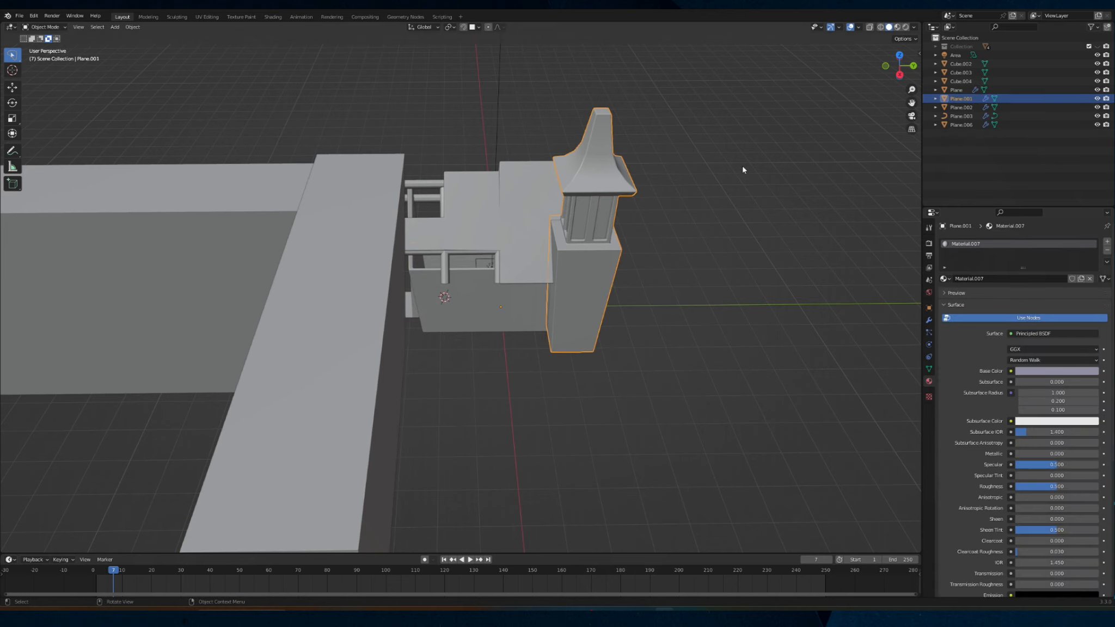
shift+click(583, 215)
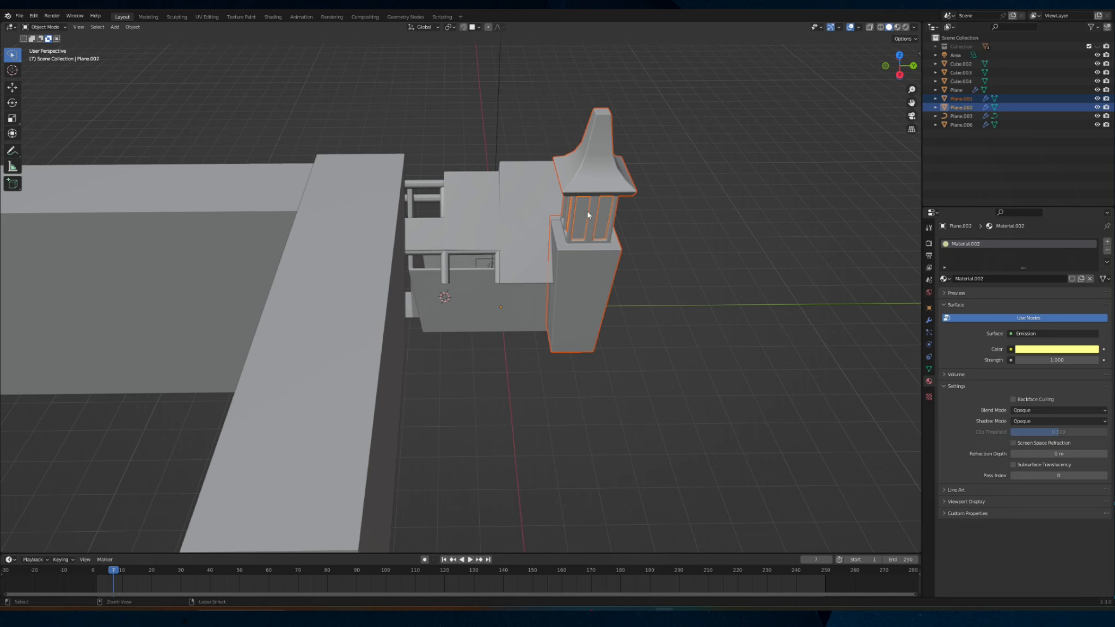
key(ctrl+j)
Join the roof to the church's main walls, with the roof beams included in the selection
click(532, 221)
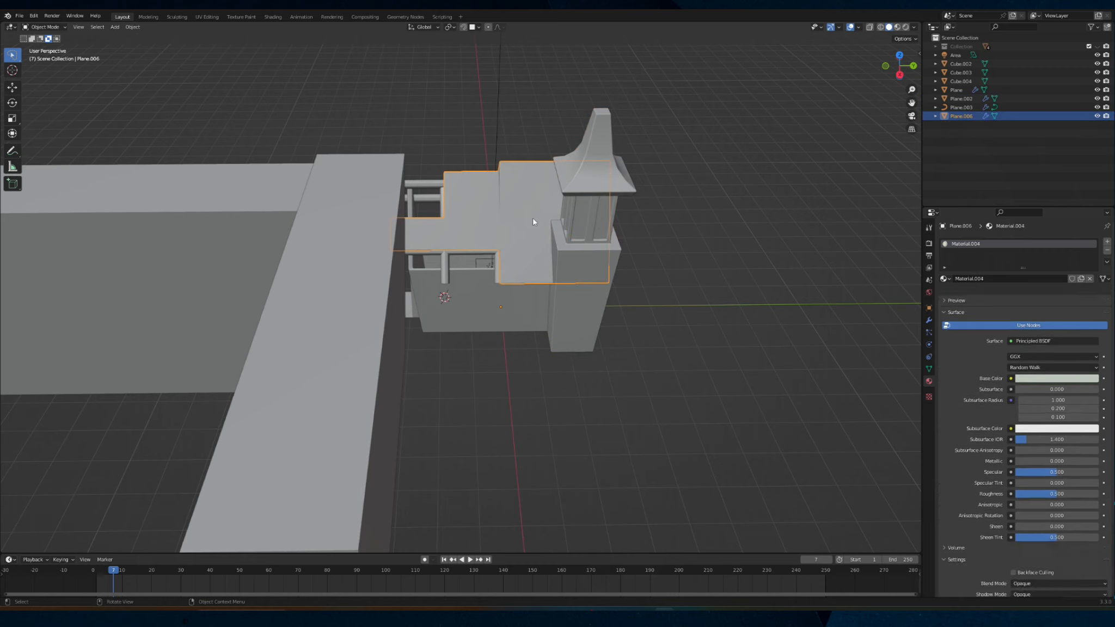
shift+click(434, 185)
shift+click(454, 289)
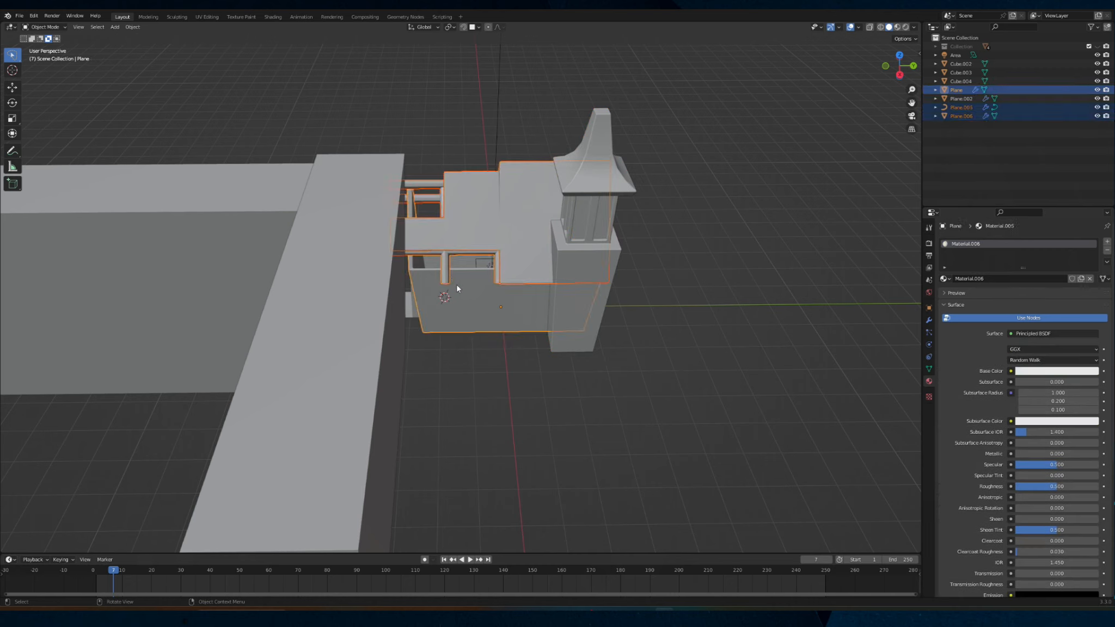
key(ctrl+j)
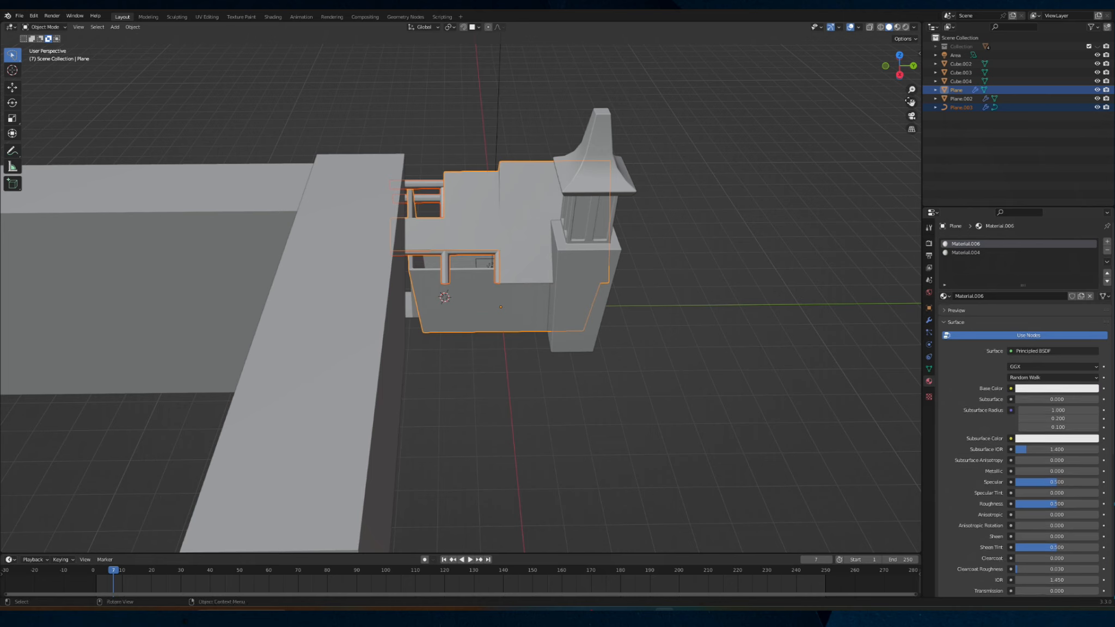
Select the bell tower, walls with roof, and roof beams together, and unhide the collection with the ground and street lamp
click(961, 99)
ctrl+click(964, 90)
ctrl+click(957, 107)
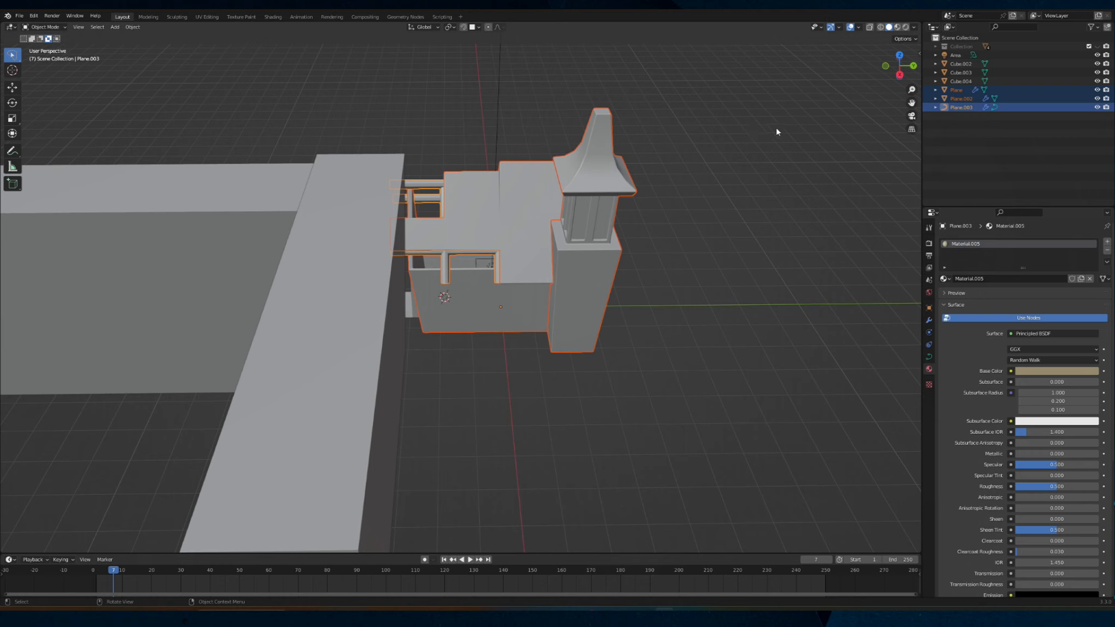
middle_drag(711, 199, 625, 201)
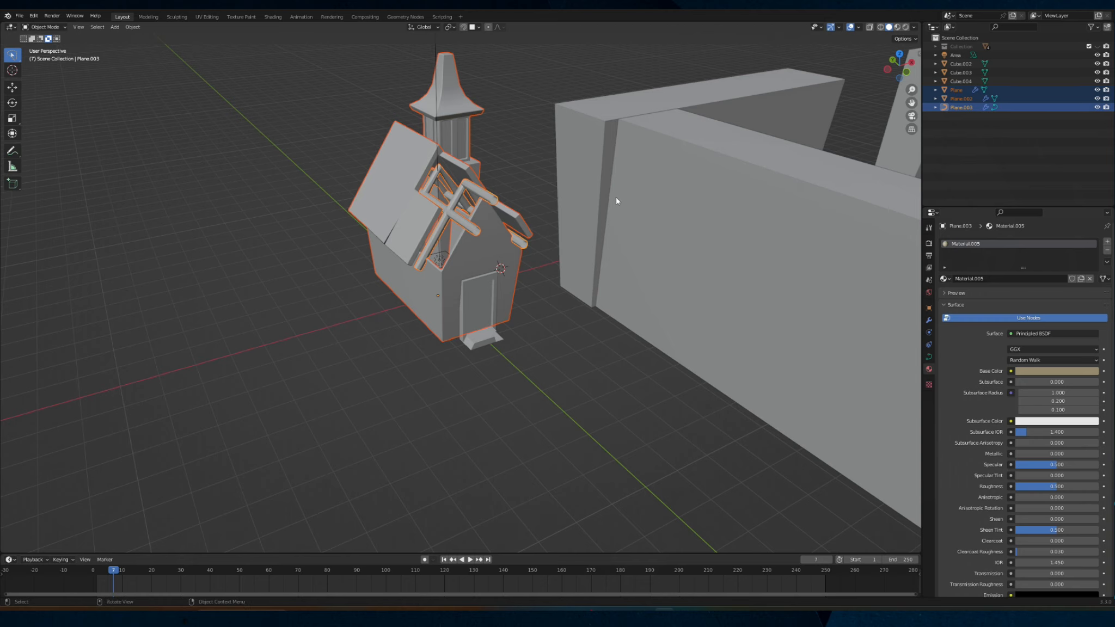
scroll(565, 269, down, 4)
scroll(490, 290, down, 2)
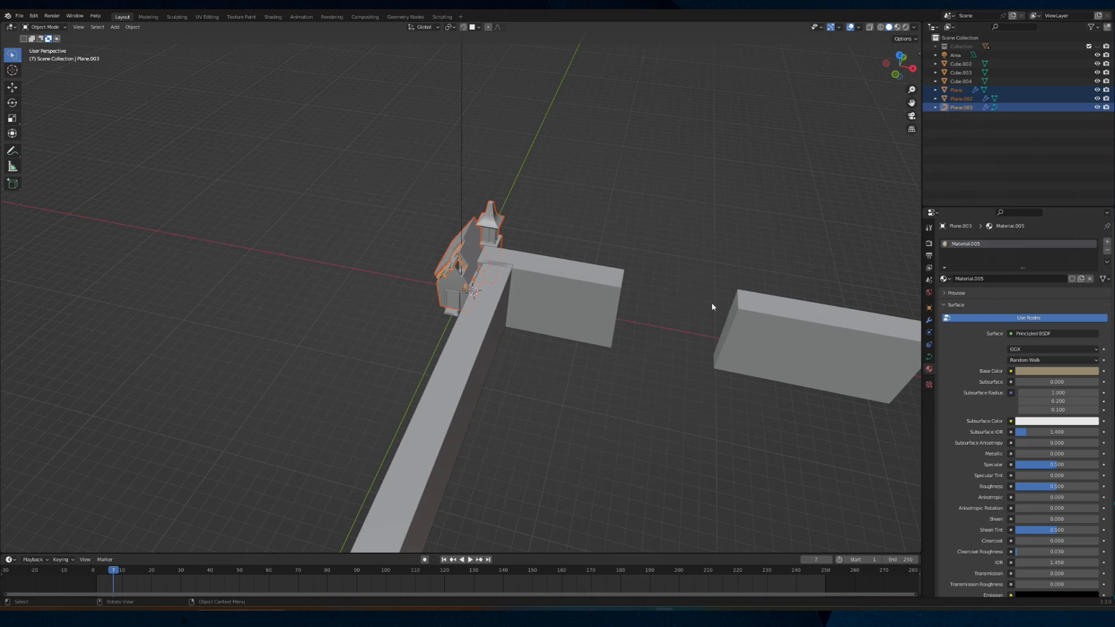
click(1098, 46)
In top view, move the selected church about 16.7 m along X and in negative Y into the walled yard
scroll(534, 199, down, 4)
middle_drag(534, 200, 555, 211)
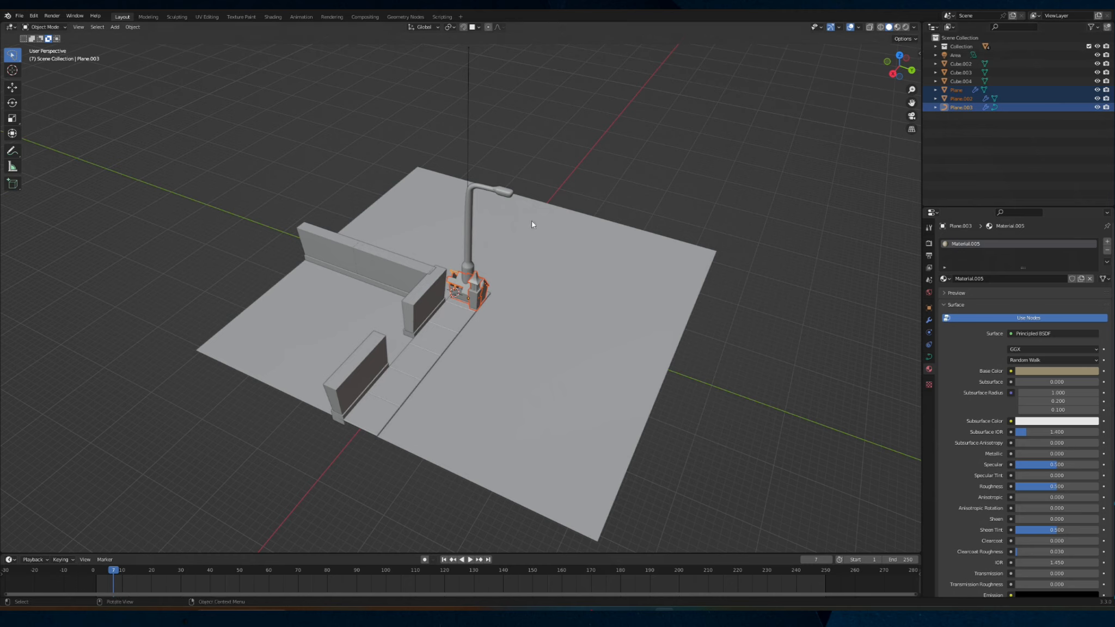
middle_drag(478, 219, 450, 259)
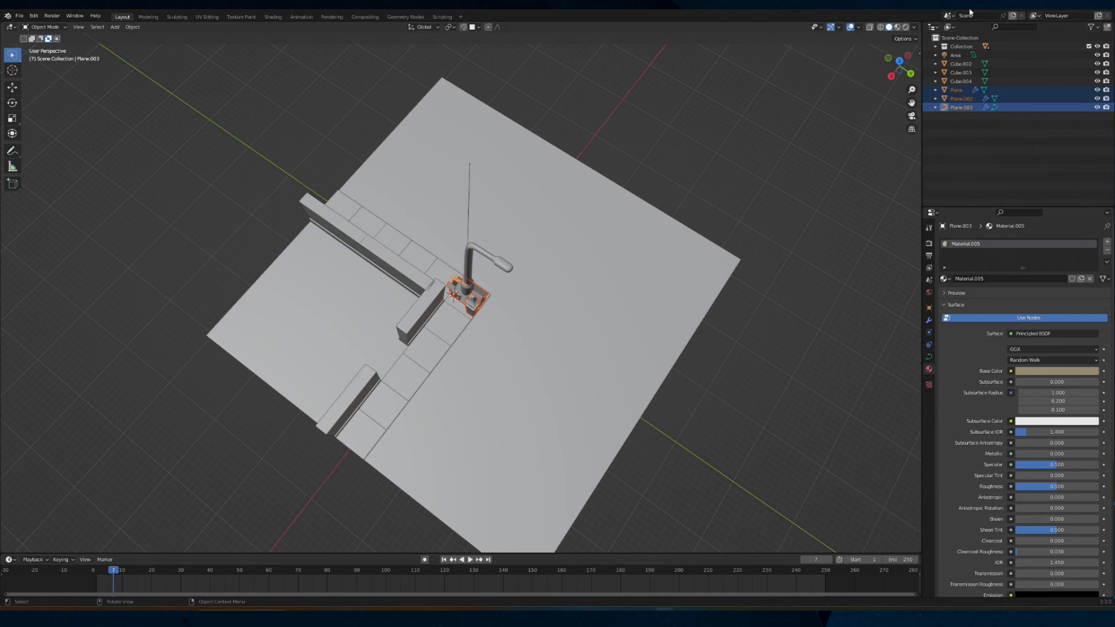
click(905, 59)
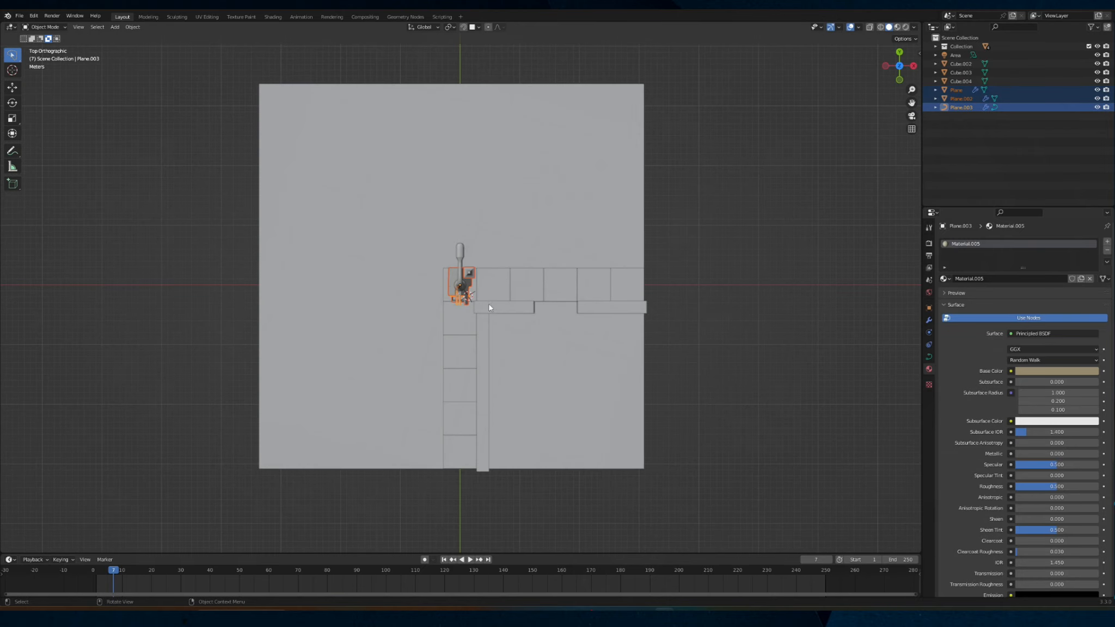
key(g)
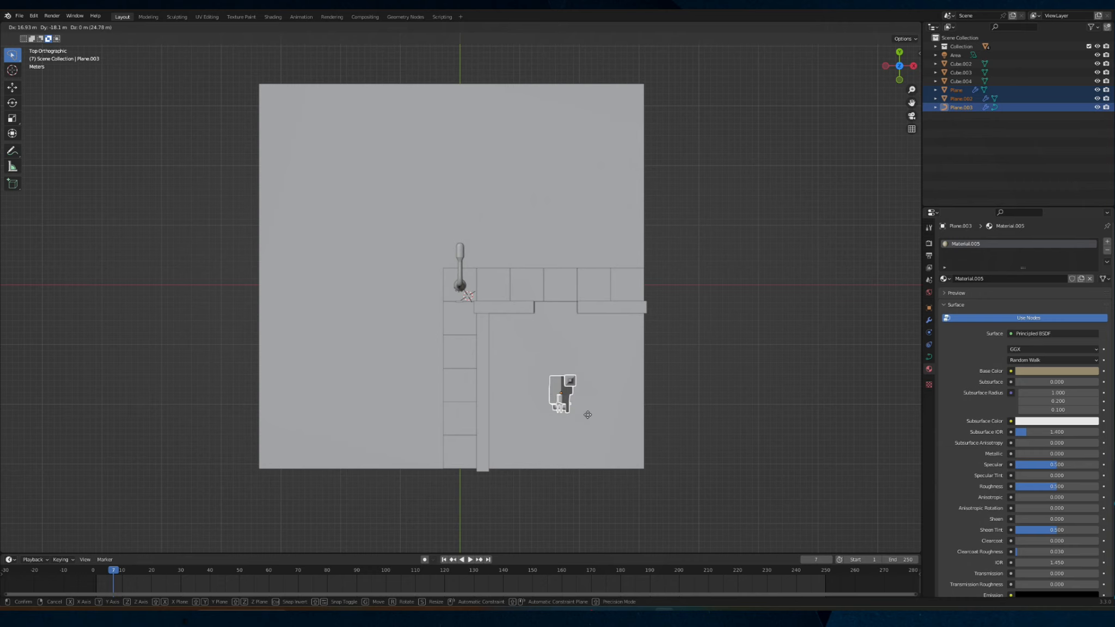
click(588, 407)
Scale the church up to about 4.03 times its size and shift it slightly in negative Y, away from the front wall
key(s)
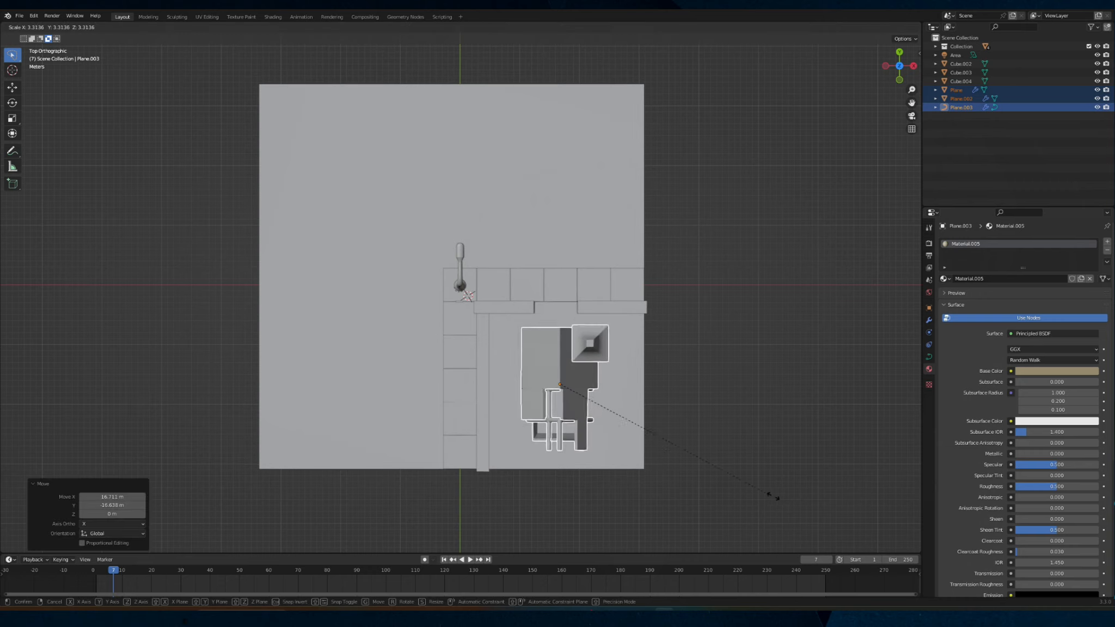
click(828, 505)
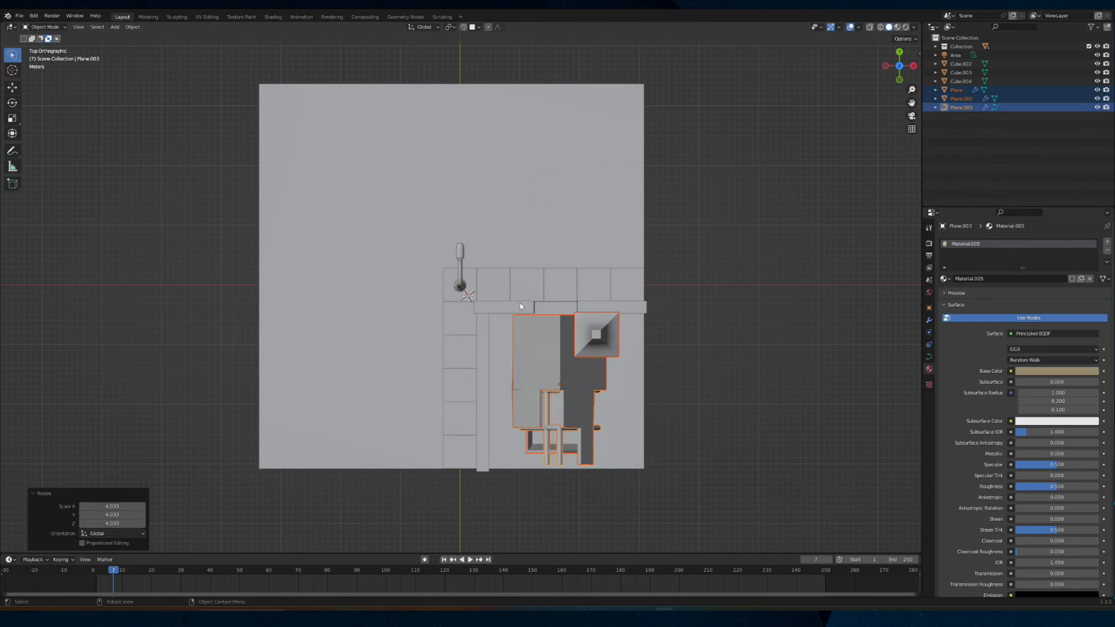
key(g)
click(546, 326)
Fine-tune the church's size to fit inside the yard, finishing with a uniform scale of about 0.971
key(s)
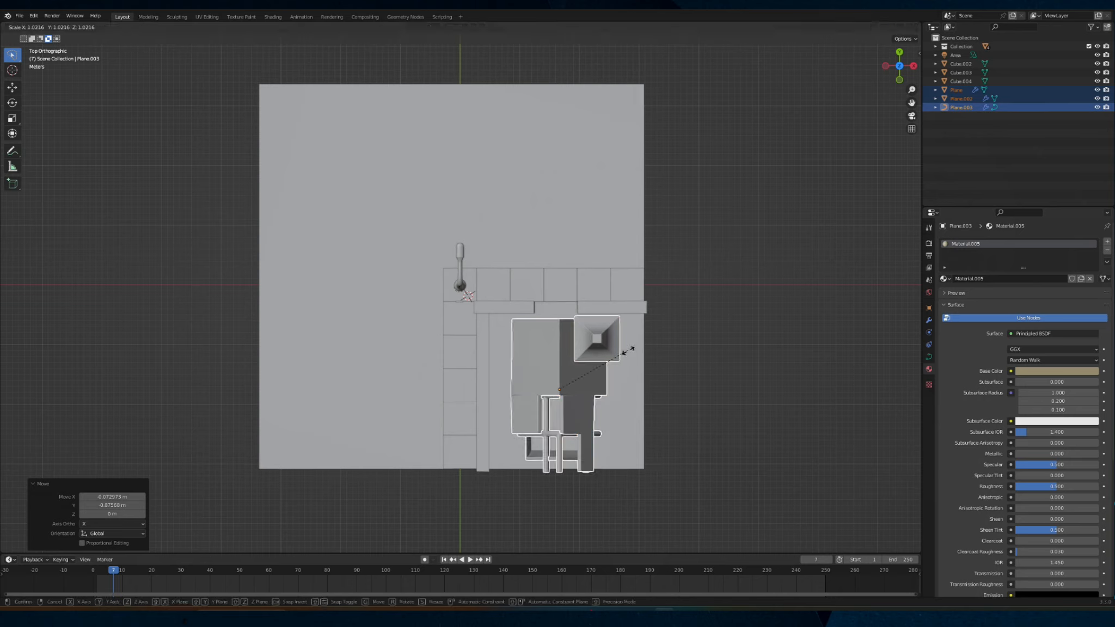
click(635, 356)
key(s)
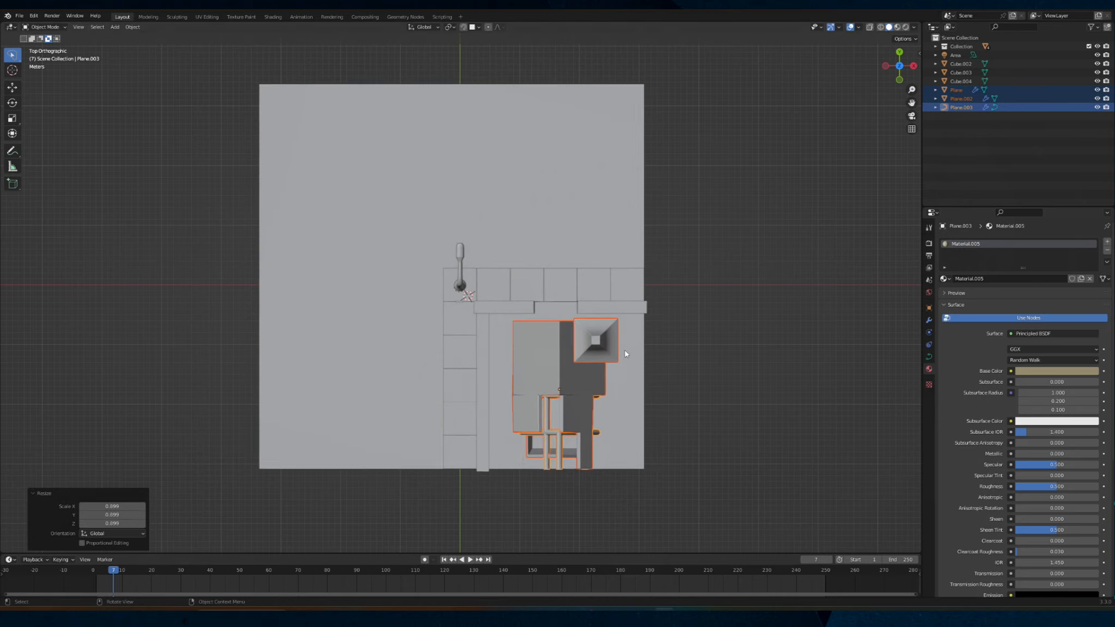
click(640, 356)
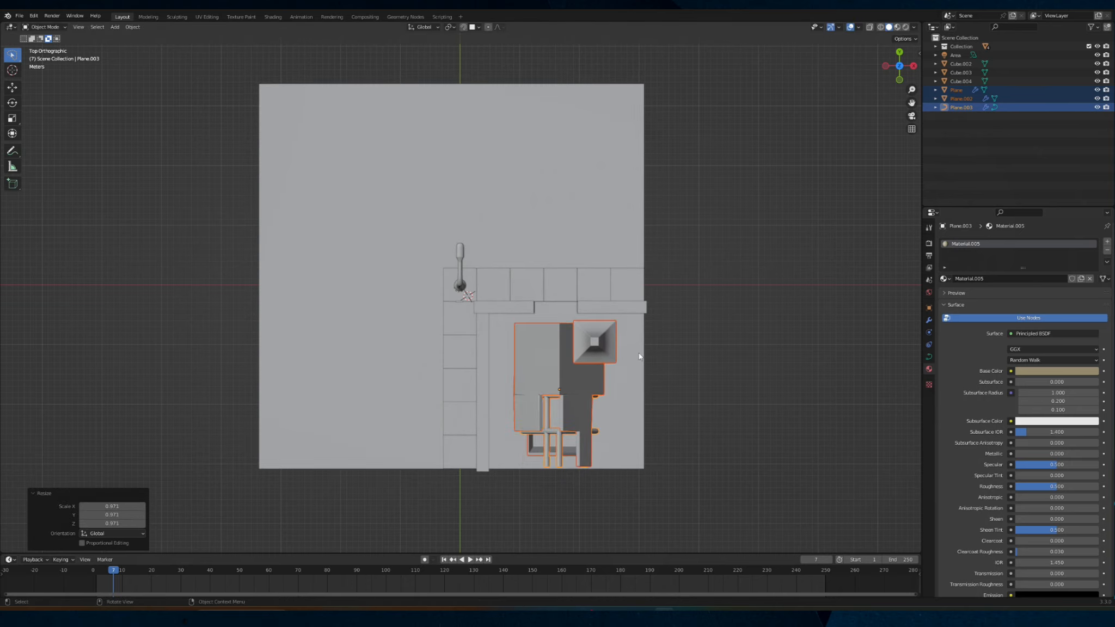
Rotate the church 180° about the global Z axis
middle_drag(787, 300, 553, 237)
key(r)
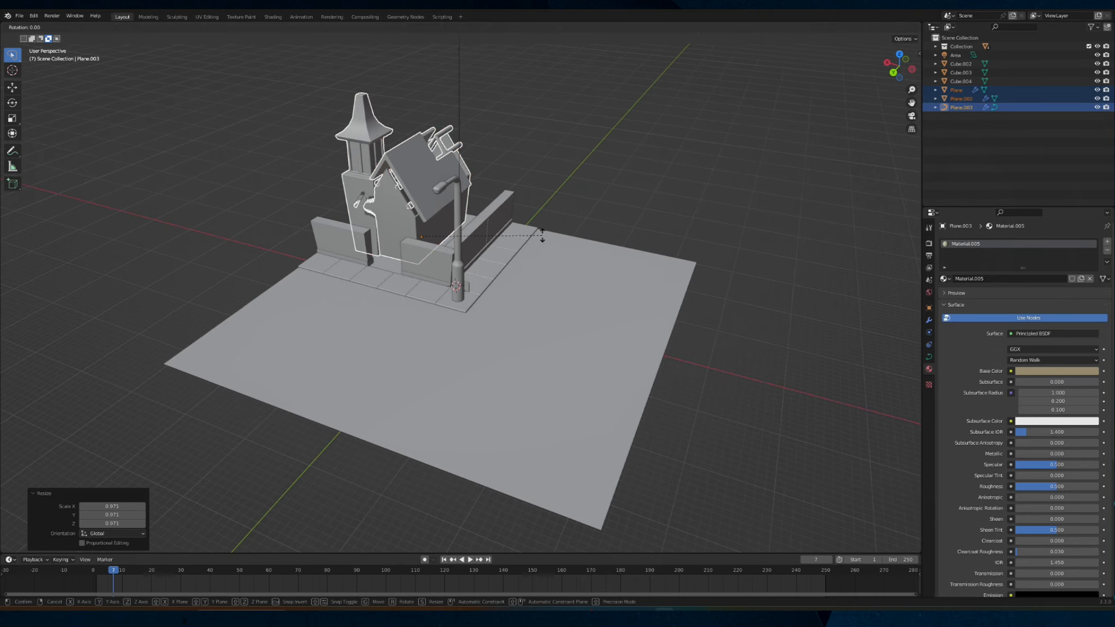
text(z1)
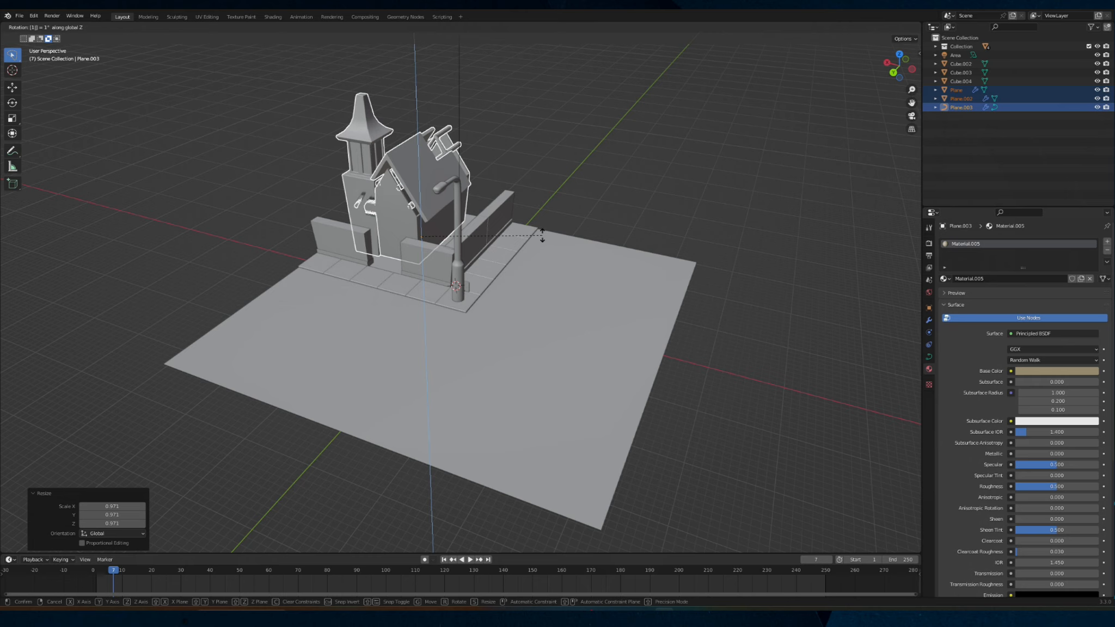
text(80)
key(Return)
scroll(544, 236, up, 1)
middle_drag(545, 234, 684, 308)
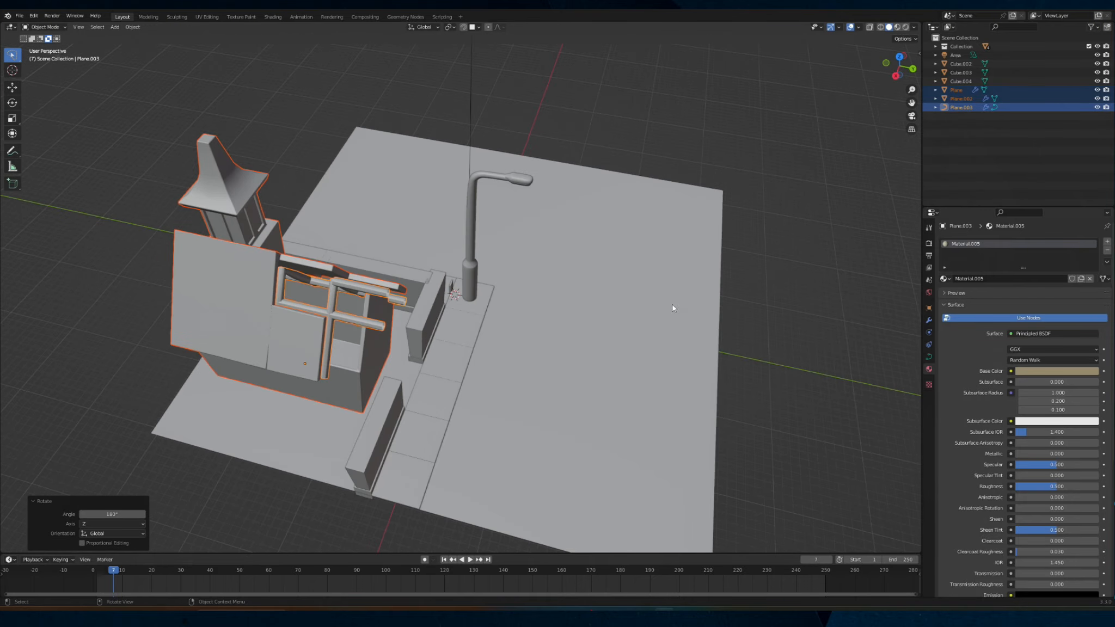
Select the church's walls and roof, preview the scene in rendered shading, and return to solid shading
click(373, 334)
middle_drag(375, 334, 703, 126)
click(905, 27)
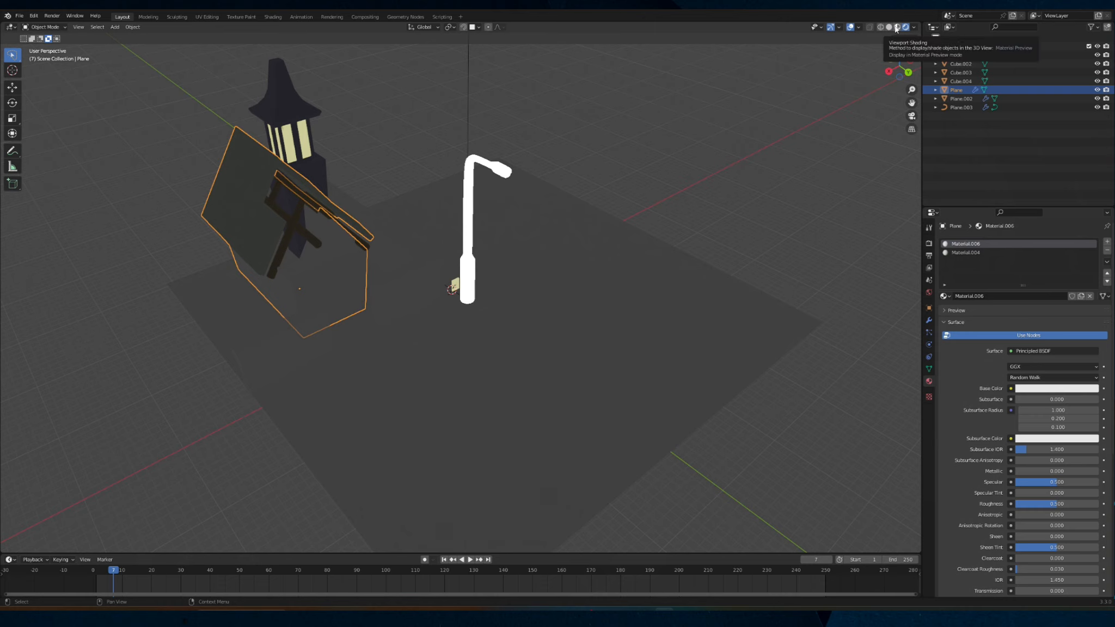
click(889, 27)
Try to move the glowing door panel from beside the street lamp onto the church's front wall
scroll(465, 283, up, 6)
scroll(465, 283, up, 5)
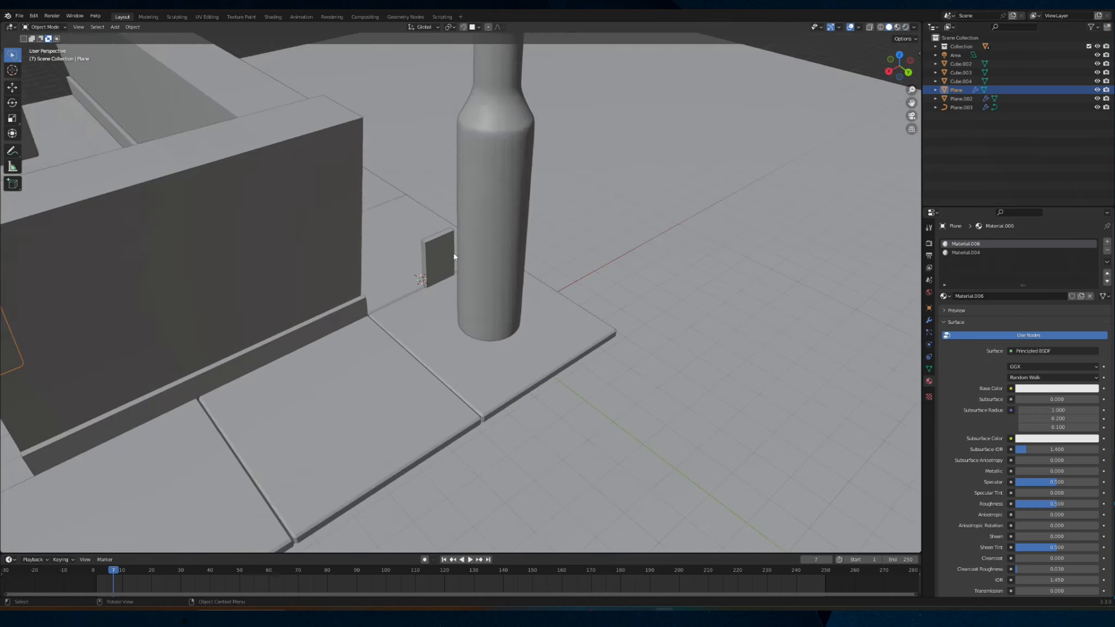
click(434, 241)
middle_drag(447, 238, 736, 182)
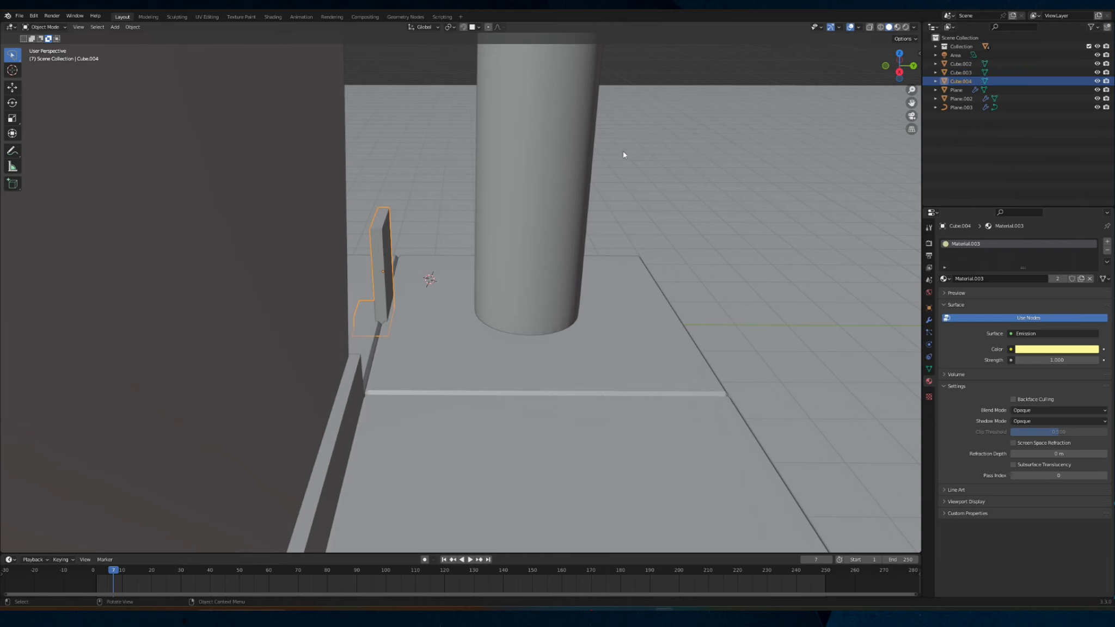
middle_drag(622, 154, 500, 170)
scroll(506, 165, down, 10)
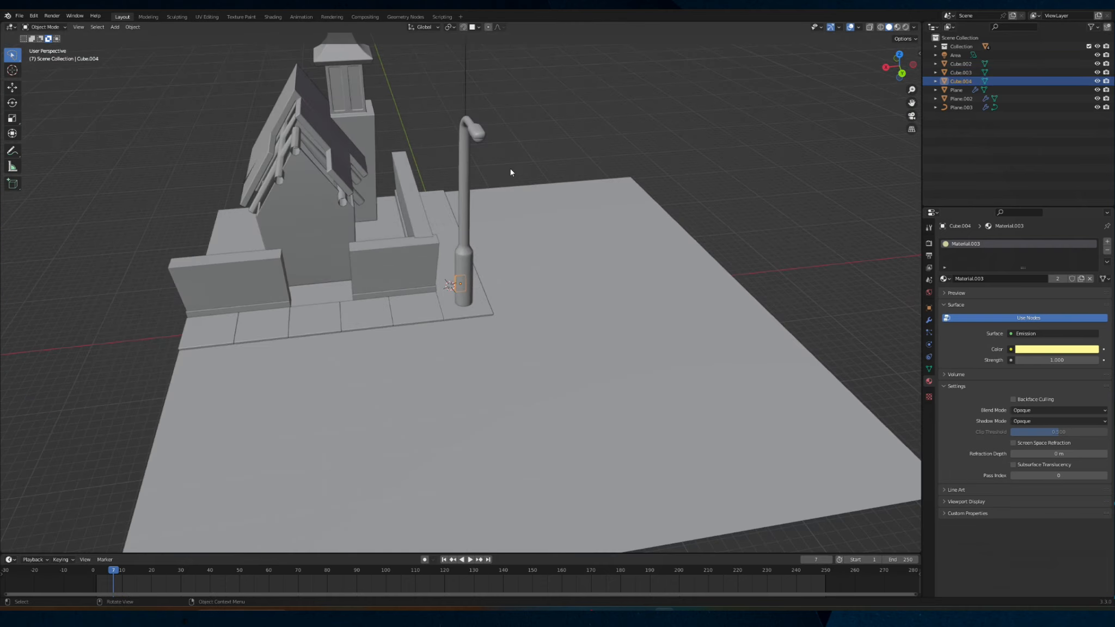
key(g)
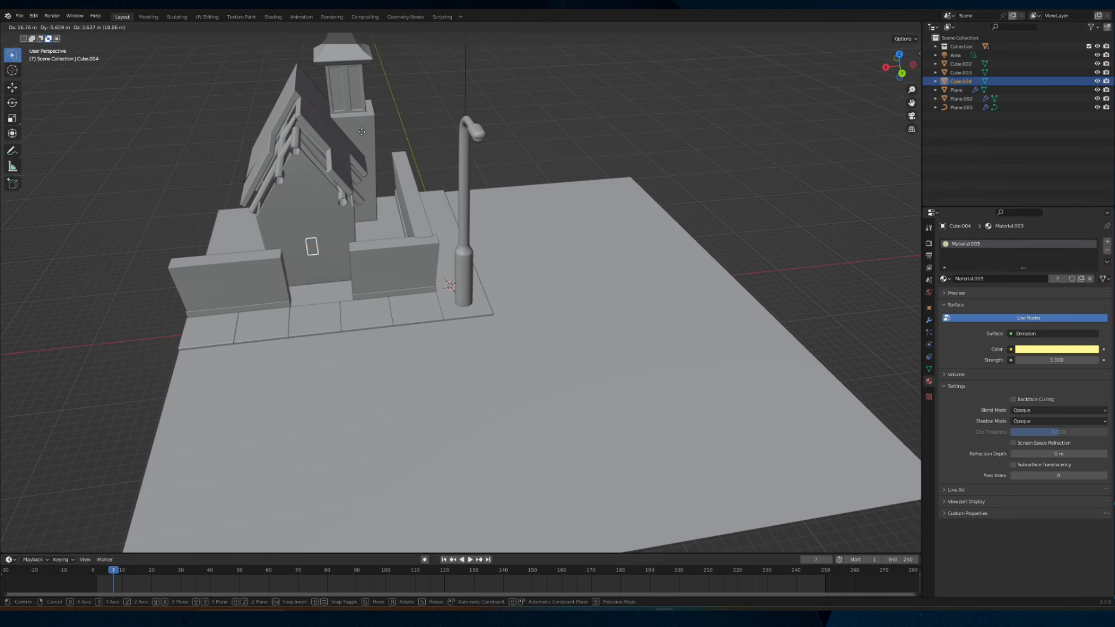
click(362, 131)
key(ctrl+z)
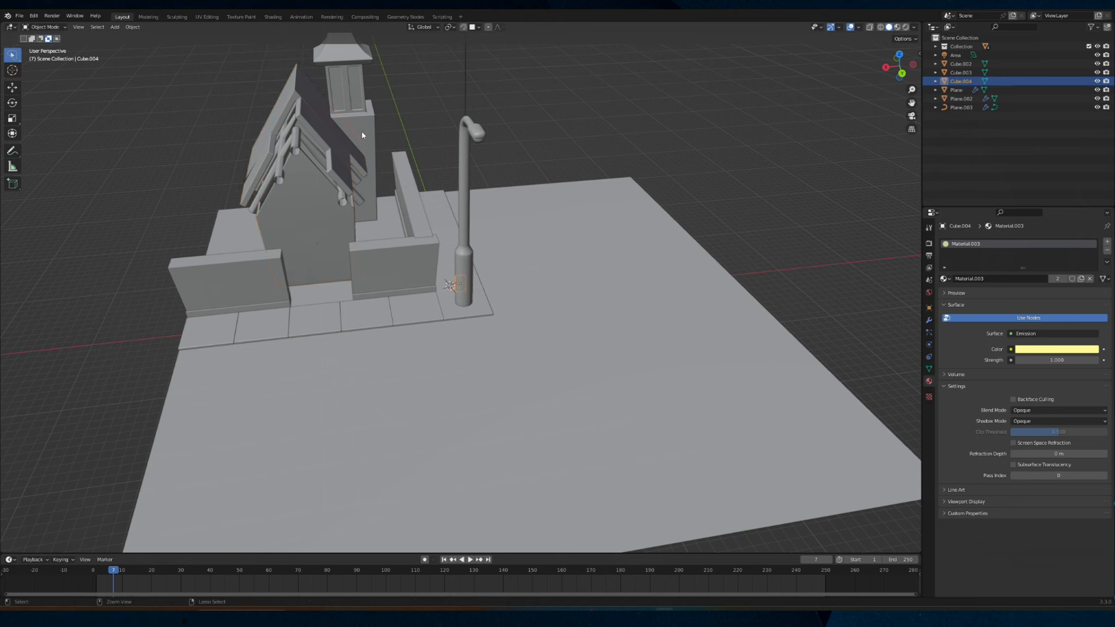
Undo the church's rotation, scaling and placement back to its original small size beside the street lamp
key(ctrl+z)
key(ctrl+z)
key(ctrl+z)
key(ctrl+z)
key(ctrl+z)
key(ctrl+z)
key(ctrl+z)
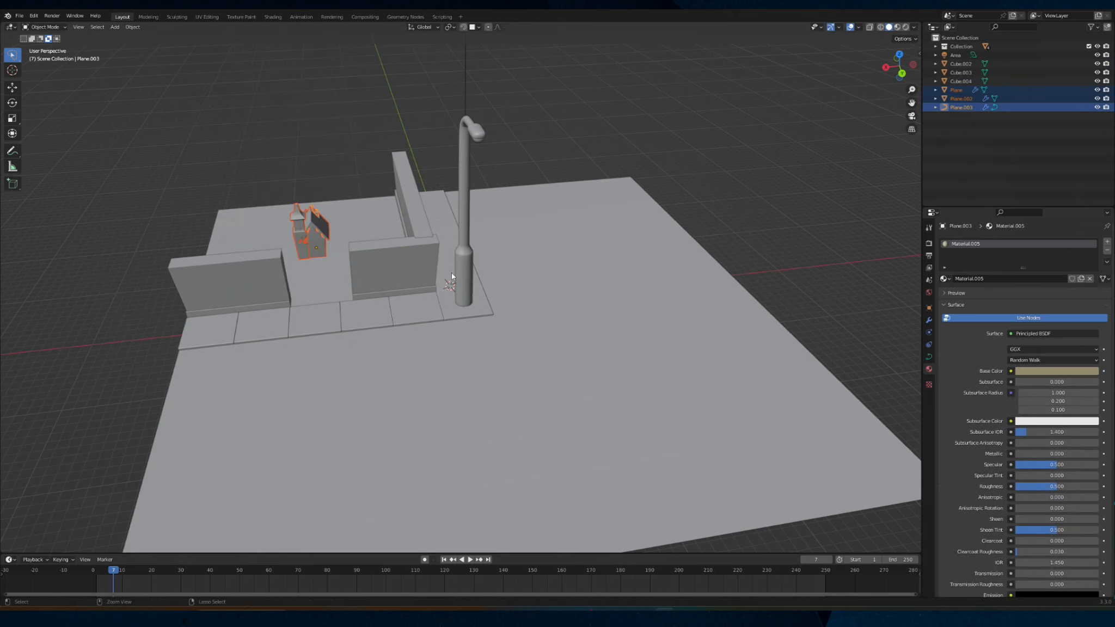
key(ctrl+z)
middle_drag(452, 264, 510, 264)
scroll(510, 265, up, 6)
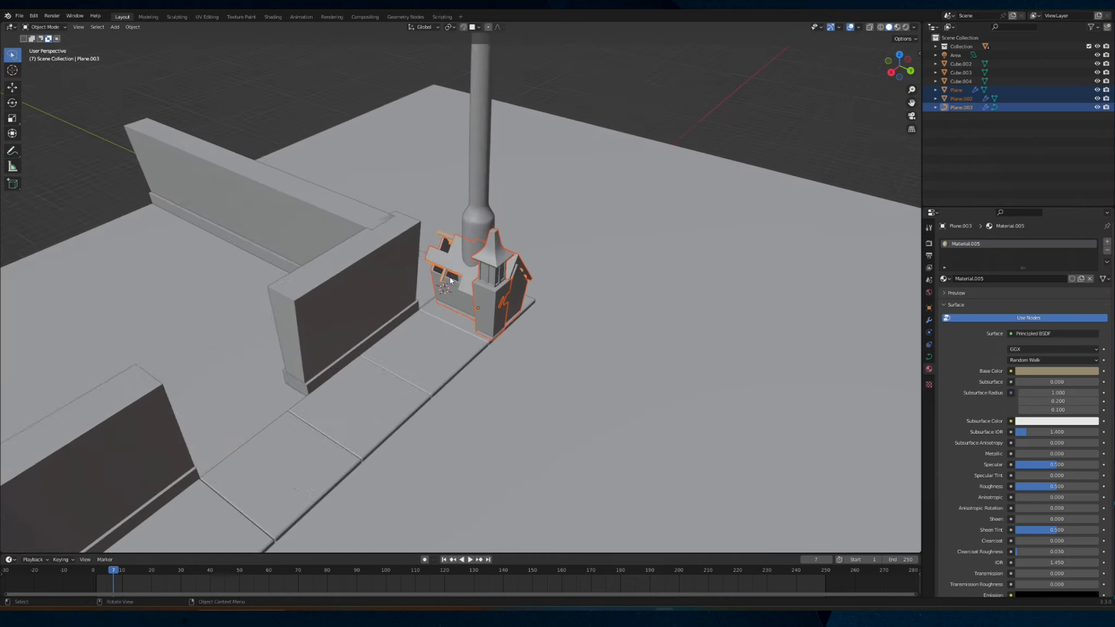
Add the glowing door panel to the selected church parts, leaving the yard wall out of the selection
shift+click(957, 83)
middle_drag(398, 215, 560, 190)
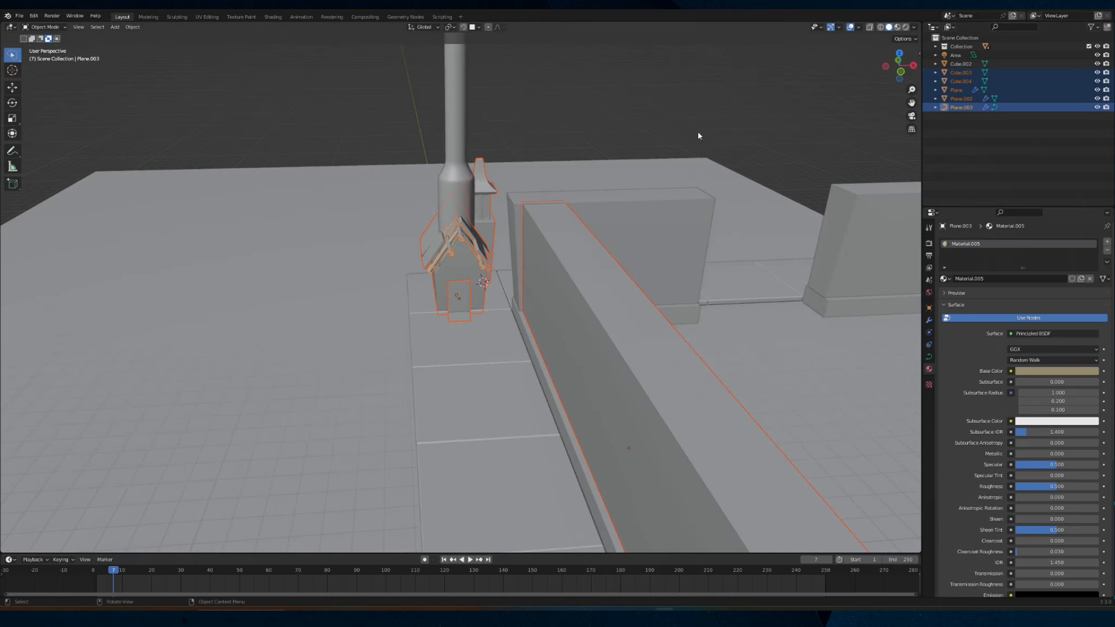
middle_drag(517, 263, 468, 280)
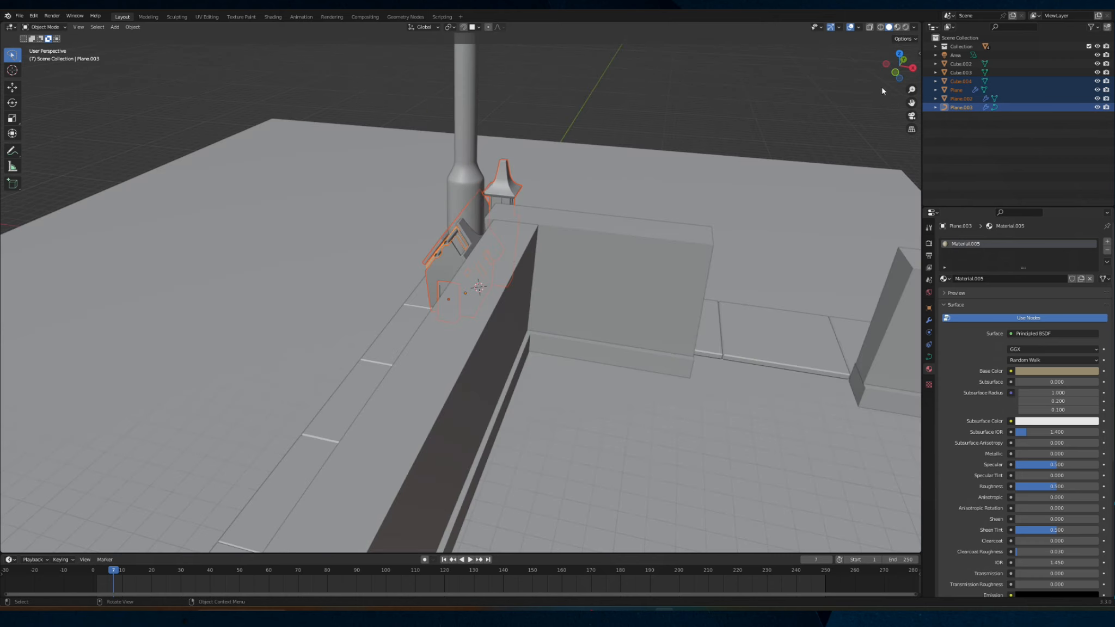
In top view, move the church with its door into the walled yard, about 15.9 m in X and -16.3 m in Y
middle_drag(612, 160, 572, 169)
scroll(560, 180, down, 5)
scroll(560, 180, down, 3)
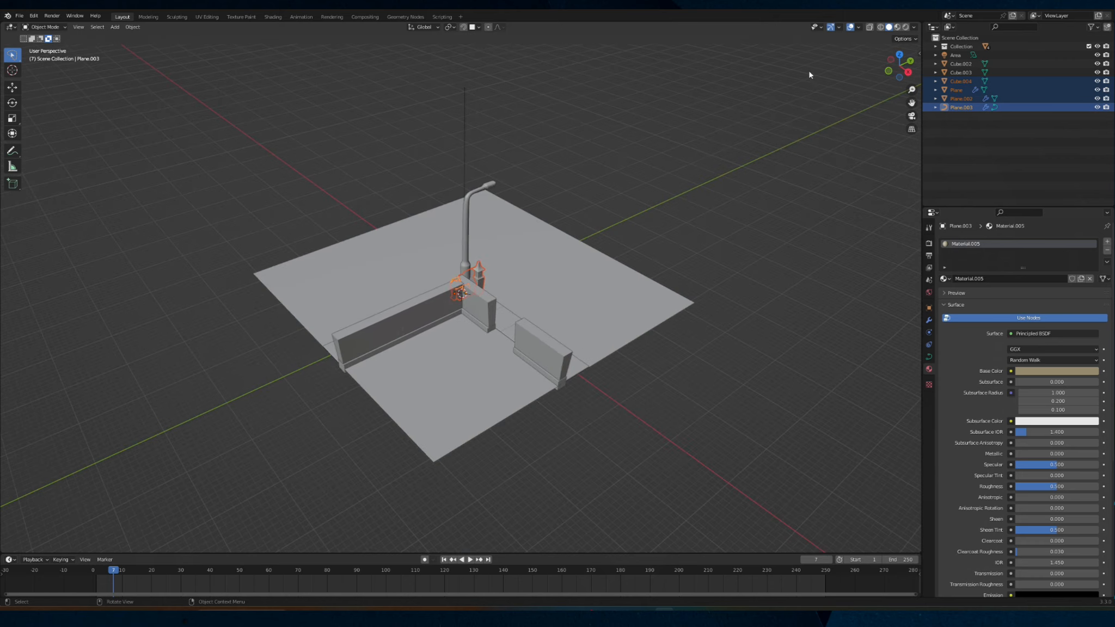
click(902, 53)
key(g)
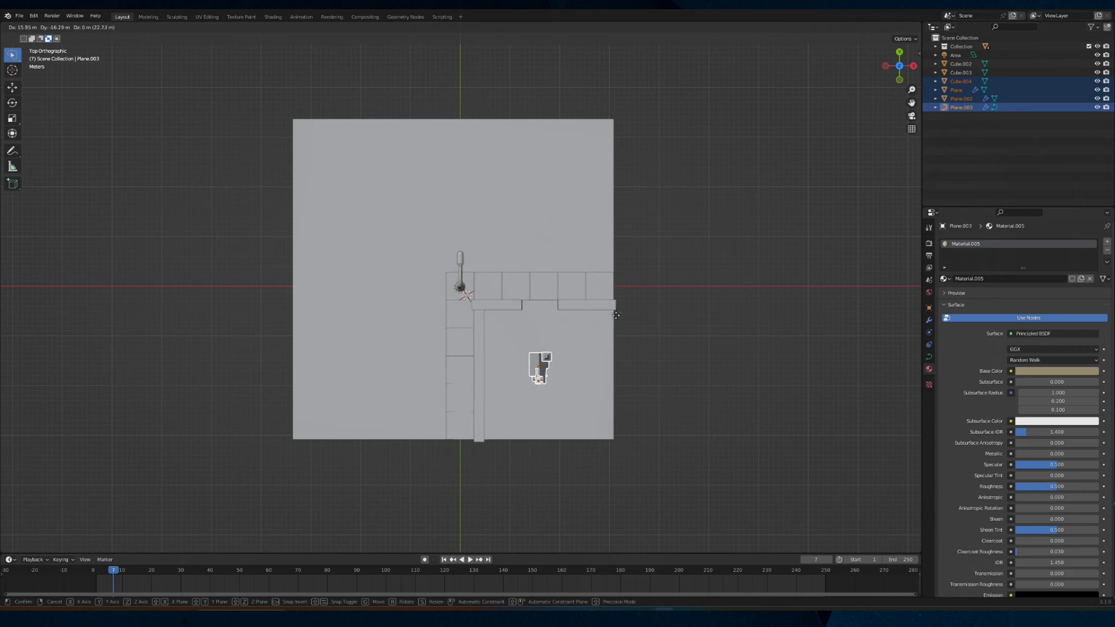
click(615, 314)
Scale the church up by about 3.149 and again by about 1.076, repositioning it inside the yard walls
key(s)
click(853, 365)
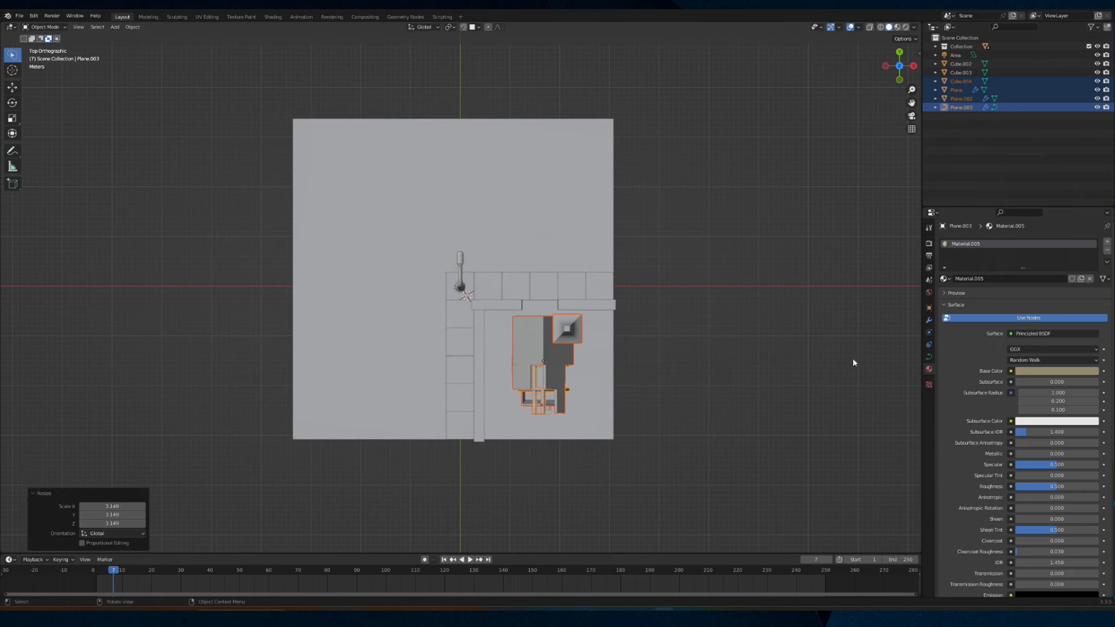
key(g)
click(834, 374)
key(s)
click(853, 376)
key(g)
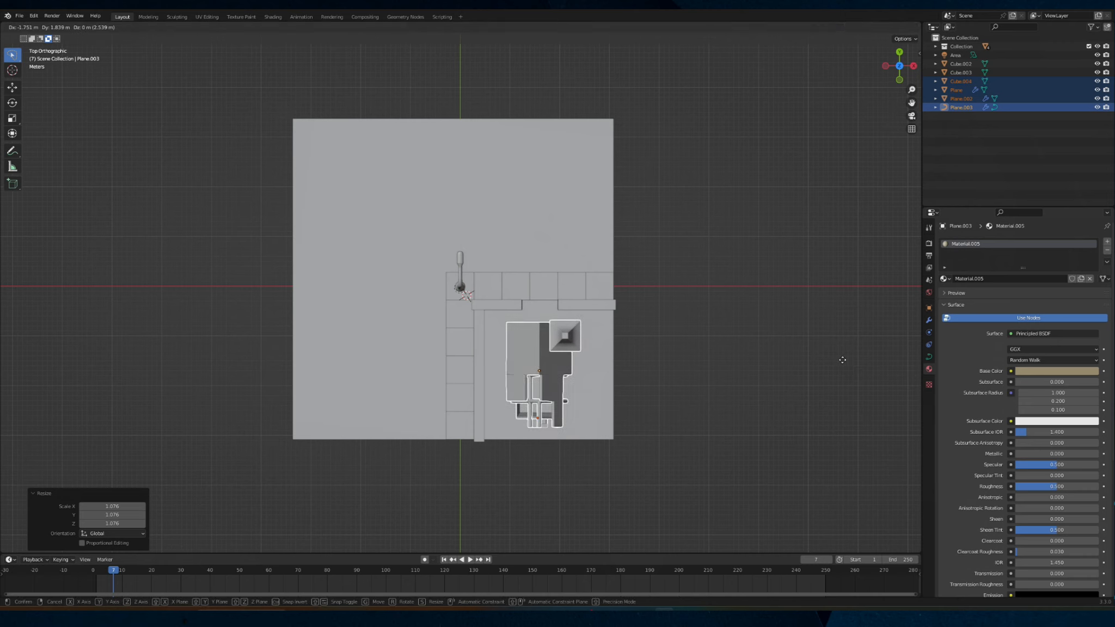
click(842, 359)
Rotate the church 180° about the global Z axis and shift it about 2.8 m in Y toward the front wall
text(r180)
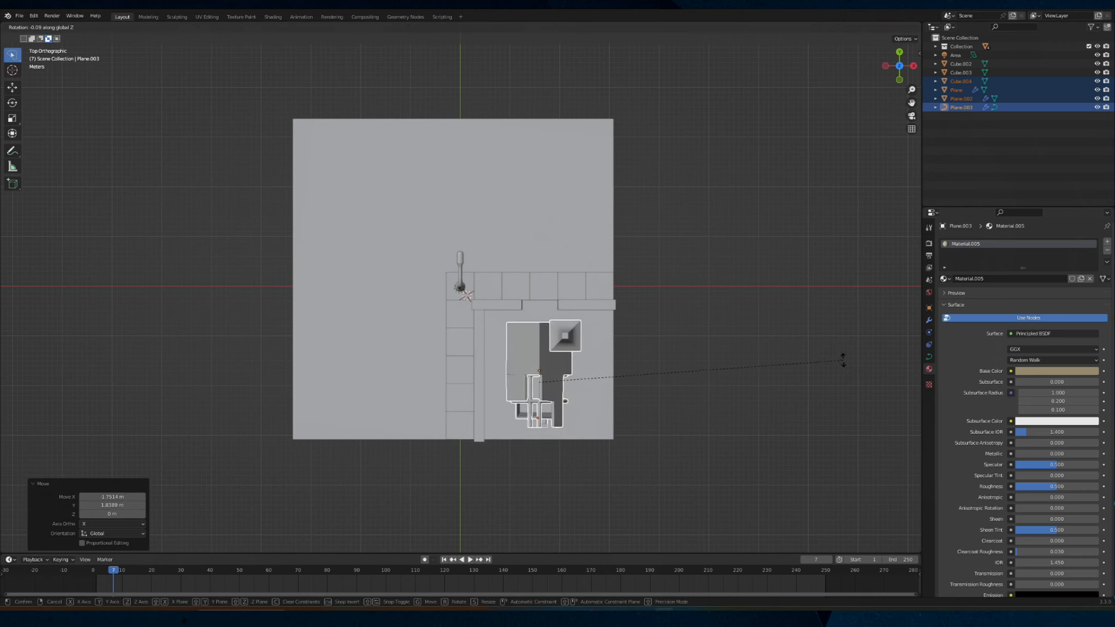
key(Return)
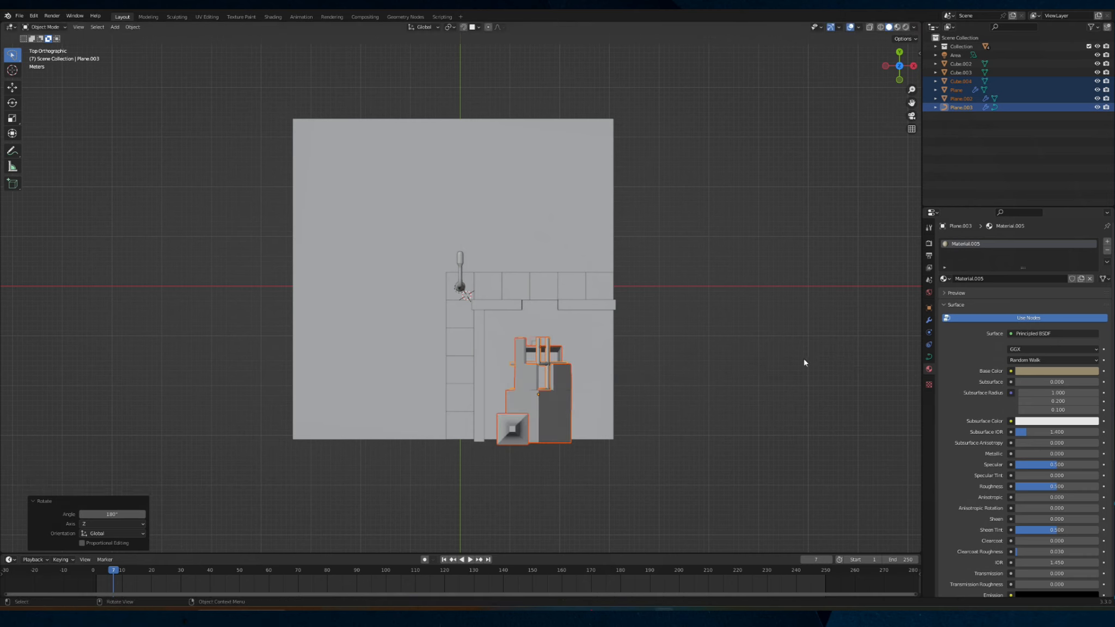
key(g)
click(805, 343)
middle_drag(805, 343, 570, 275)
scroll(605, 278, up, 3)
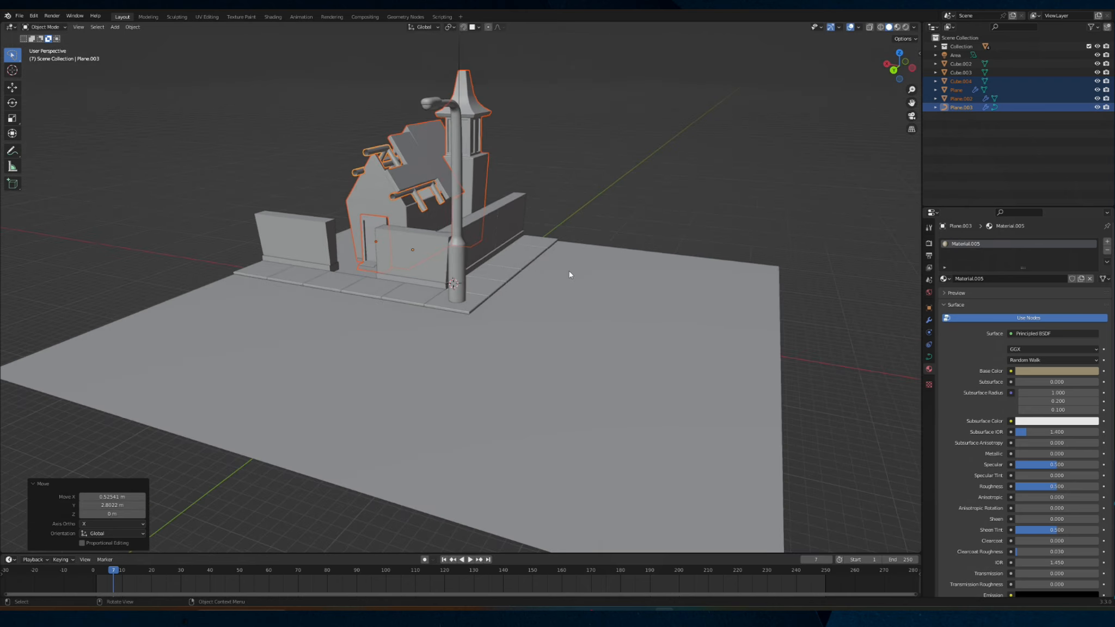
Switch to rendered shading and change the street lamp's surface shader to Principled BSDF
click(905, 27)
middle_drag(707, 98, 487, 156)
click(464, 169)
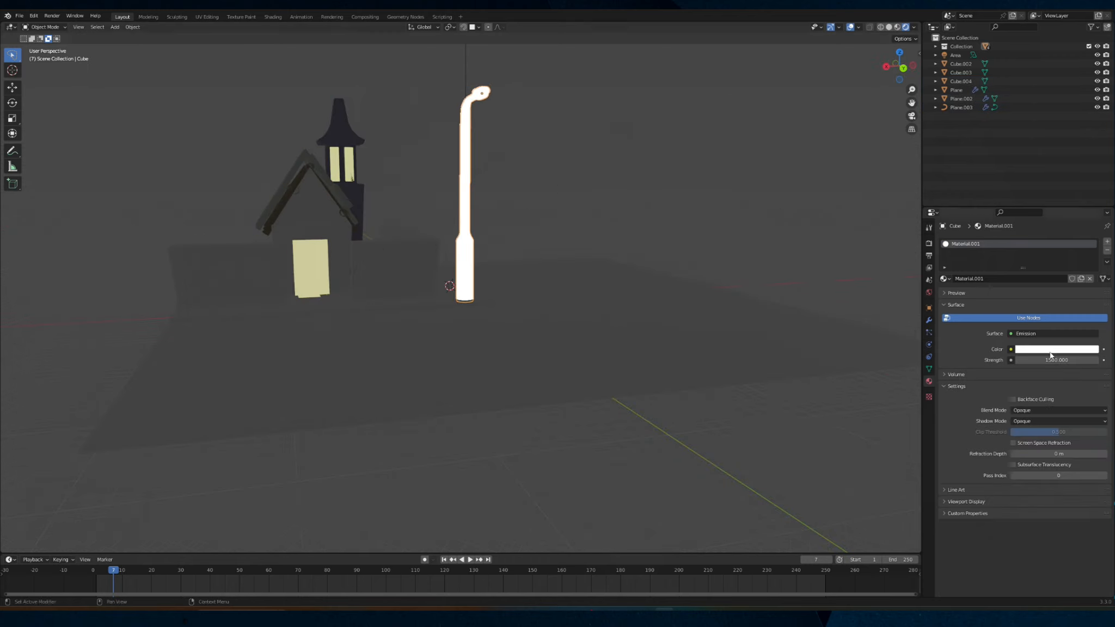
click(1024, 335)
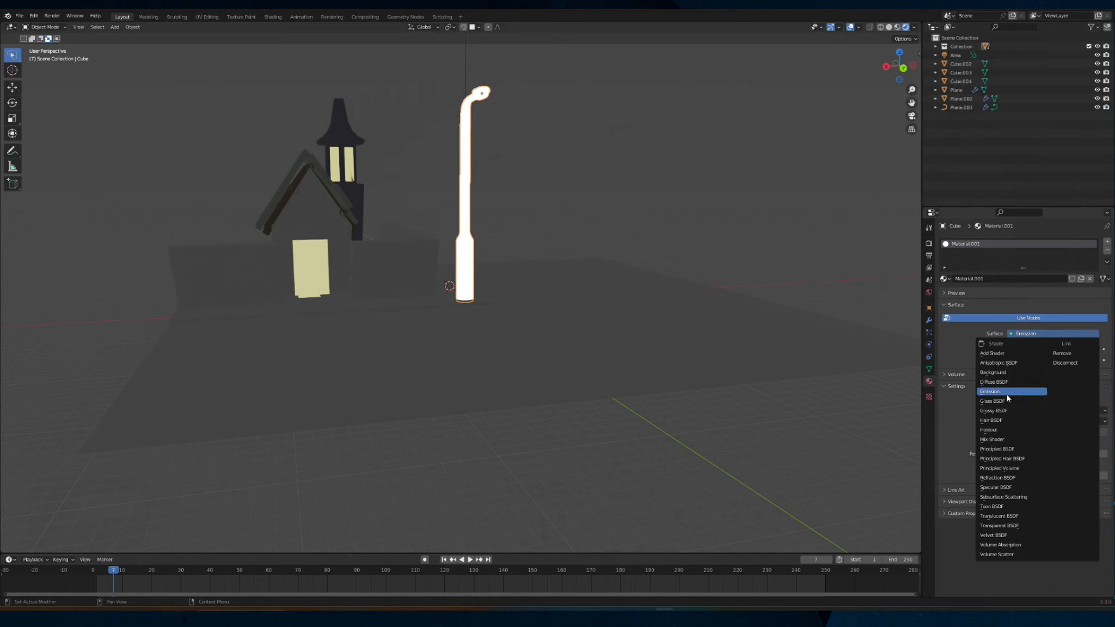
click(1012, 449)
middle_drag(597, 316, 219, 36)
Return to solid shading and put the street lamp in Edit Mode
click(53, 30)
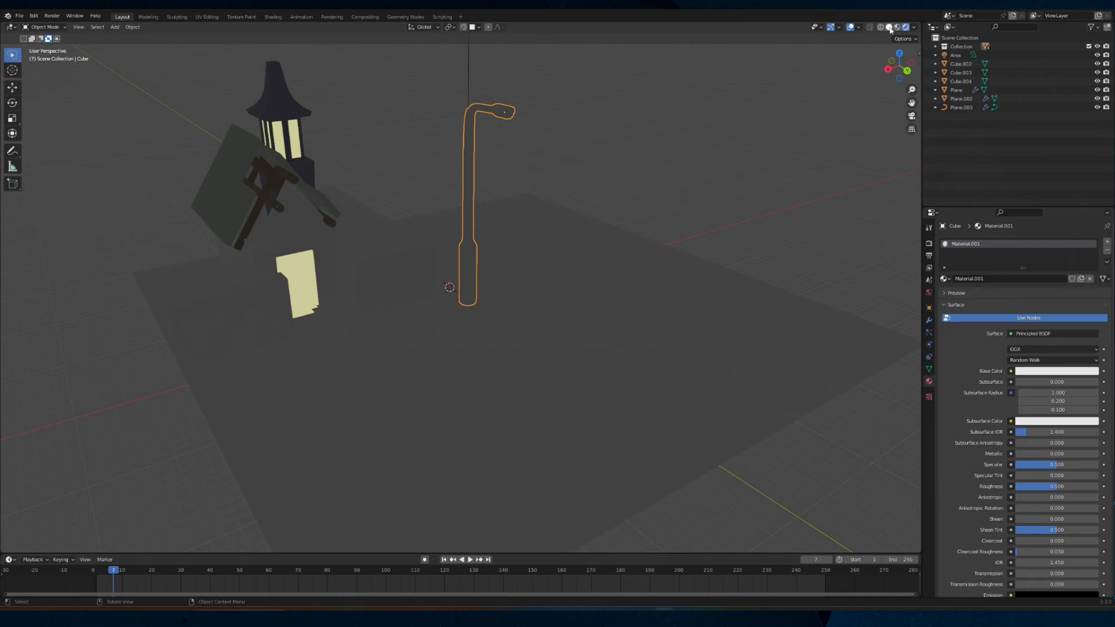
click(889, 27)
middle_drag(522, 111, 459, 107)
scroll(458, 107, up, 3)
drag(911, 103, 967, 211)
click(47, 27)
click(45, 48)
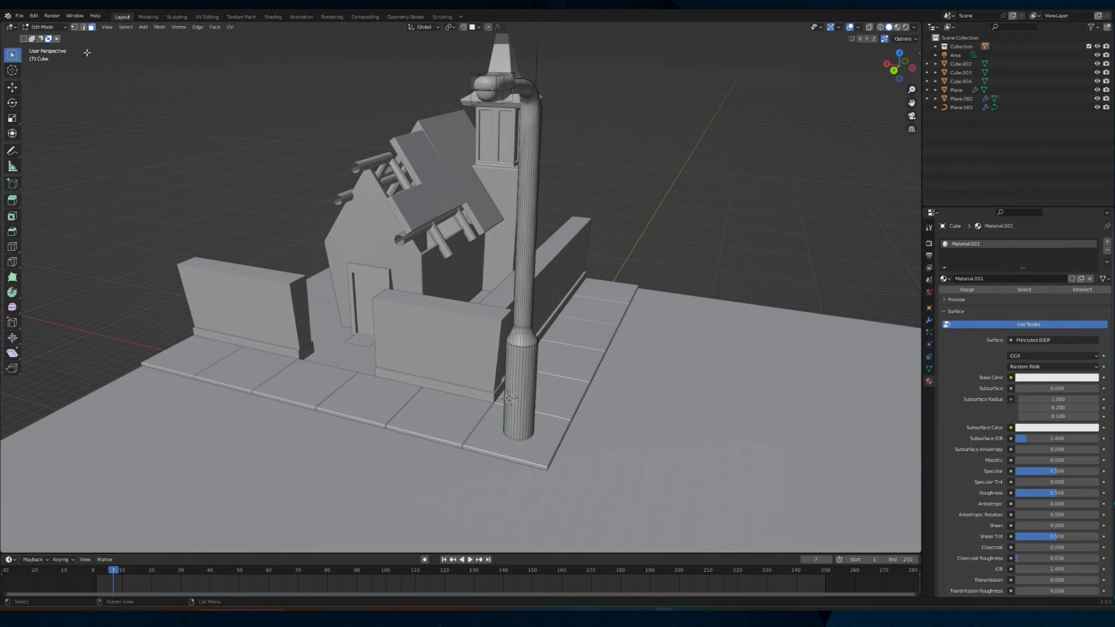
Select the side face of the street lamp head's lower section nearest the arm
middle_drag(654, 59, 692, 59)
scroll(693, 59, up, 3)
scroll(777, 90, up, 2)
drag(912, 106, 699, 83)
middle_drag(699, 83, 669, 62)
drag(911, 103, 904, 237)
middle_drag(680, 119, 759, 130)
scroll(762, 130, down, 3)
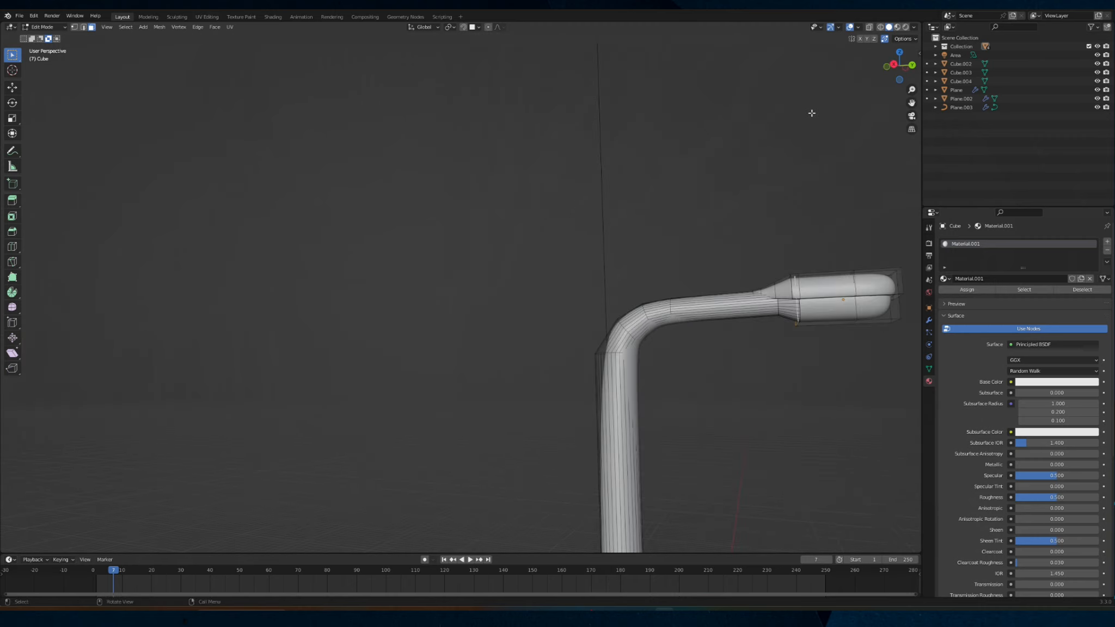
drag(911, 103, 526, 115)
scroll(648, 278, up, 2)
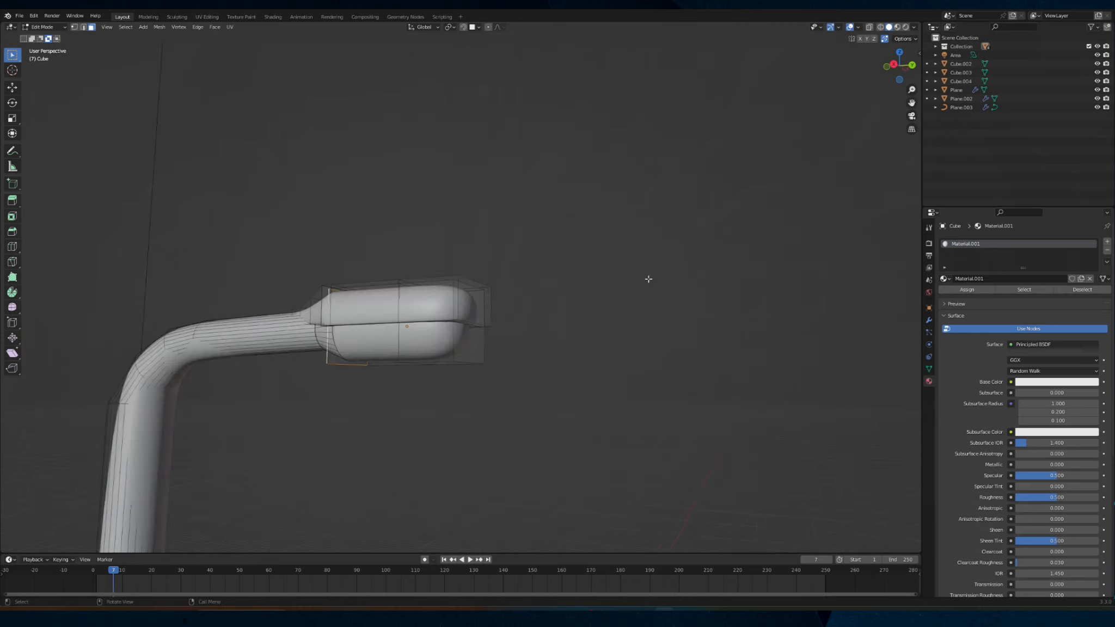
click(360, 330)
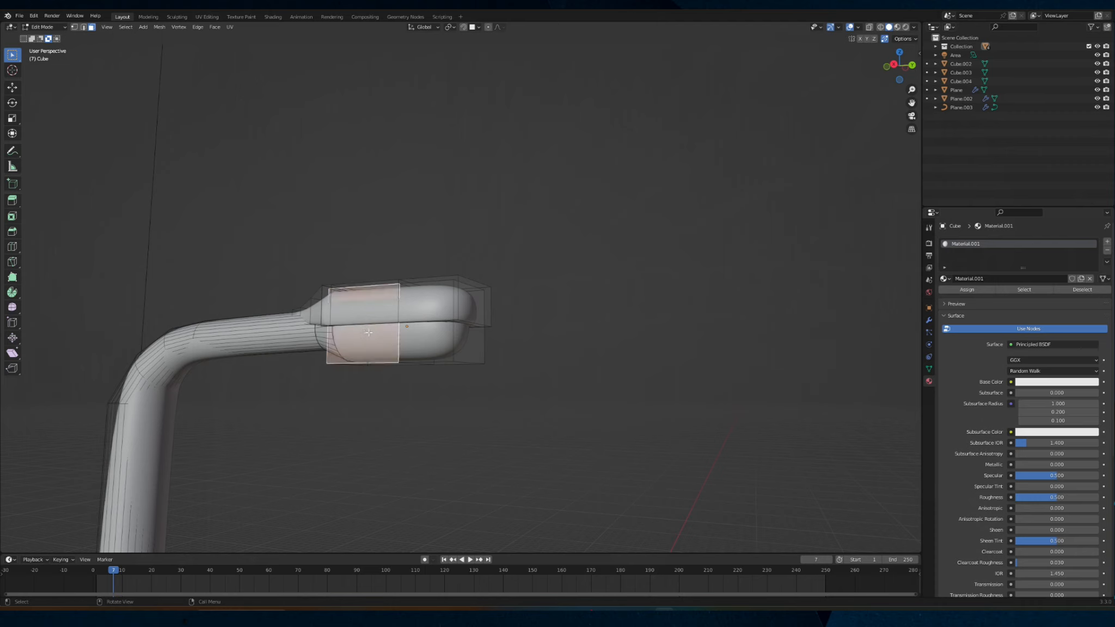
Extend the selection to the remaining side, end and bottom faces of the lamp head's lower section
middle_drag(361, 330, 400, 326)
middle_drag(505, 285, 386, 316)
shift+click(295, 351)
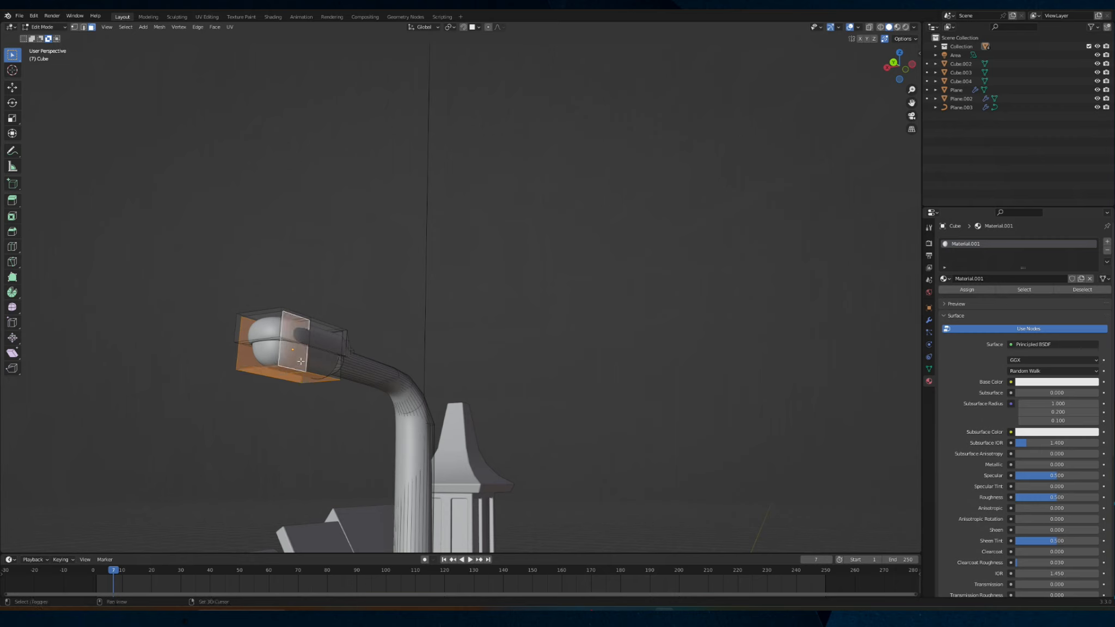
shift+click(320, 363)
middle_drag(261, 357, 493, 344)
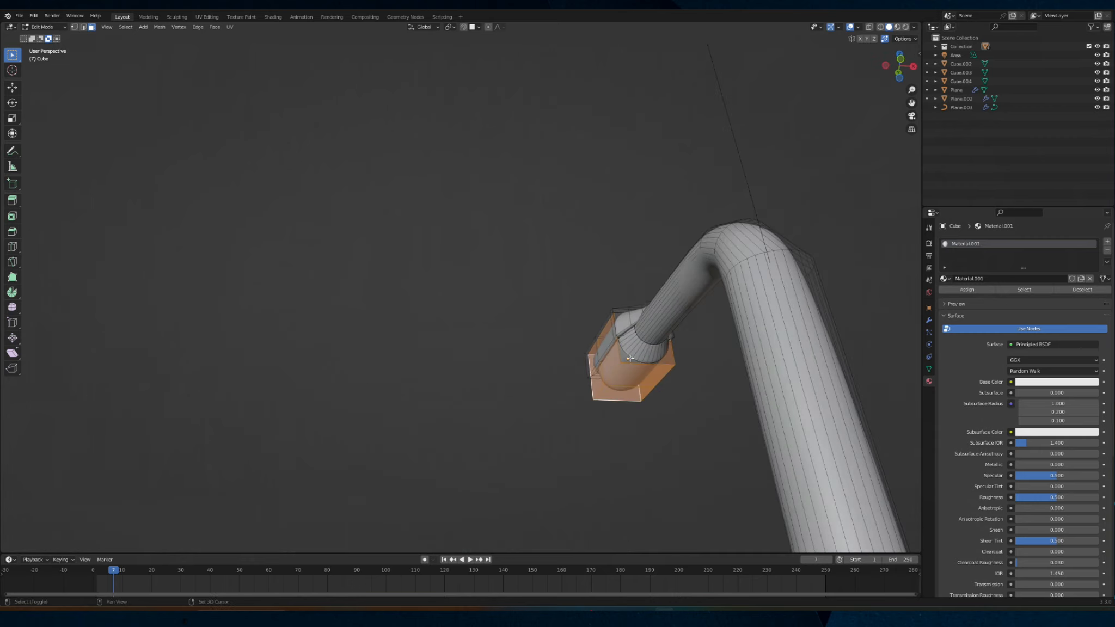
middle_drag(631, 357, 480, 377)
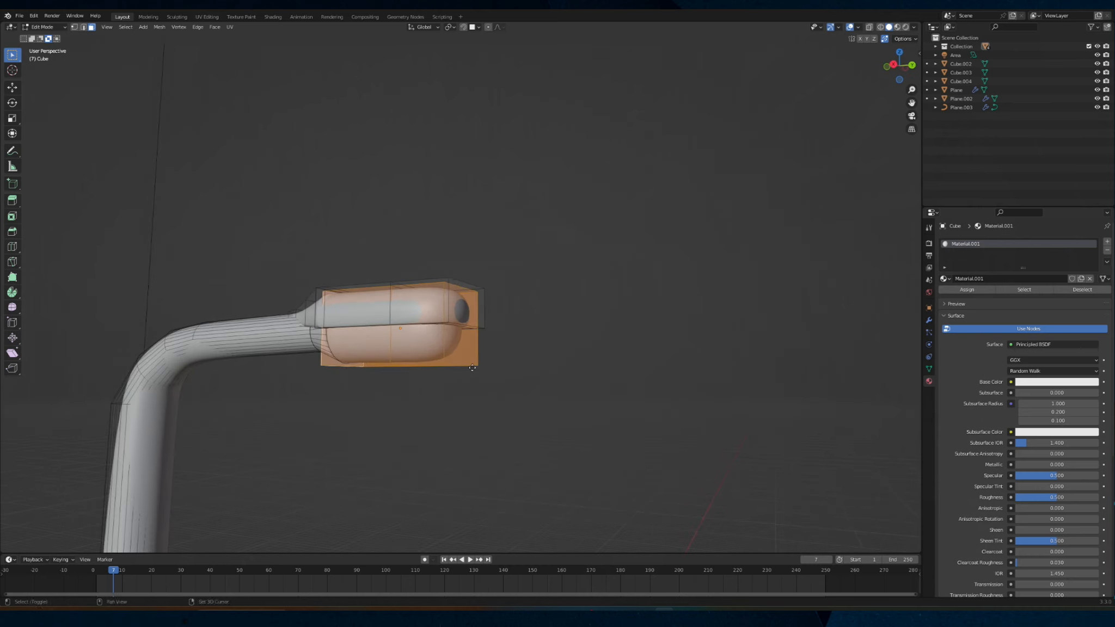
Duplicate the selected lamp head faces in place and separate the copy into its own object, finishing in Object Mode
key(shift+d)
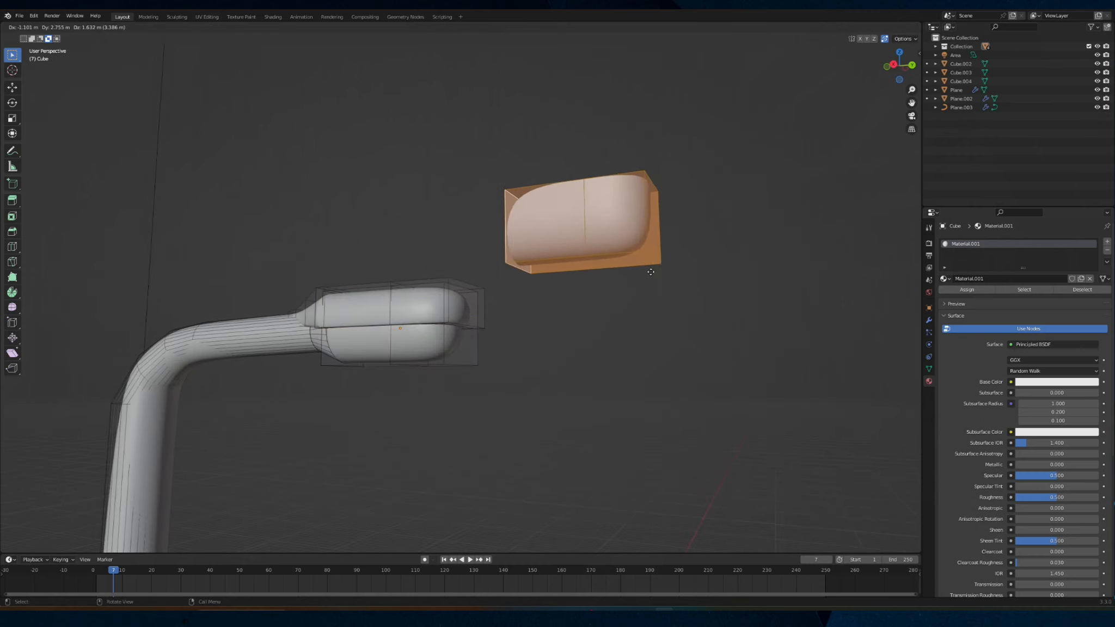
right_click(651, 272)
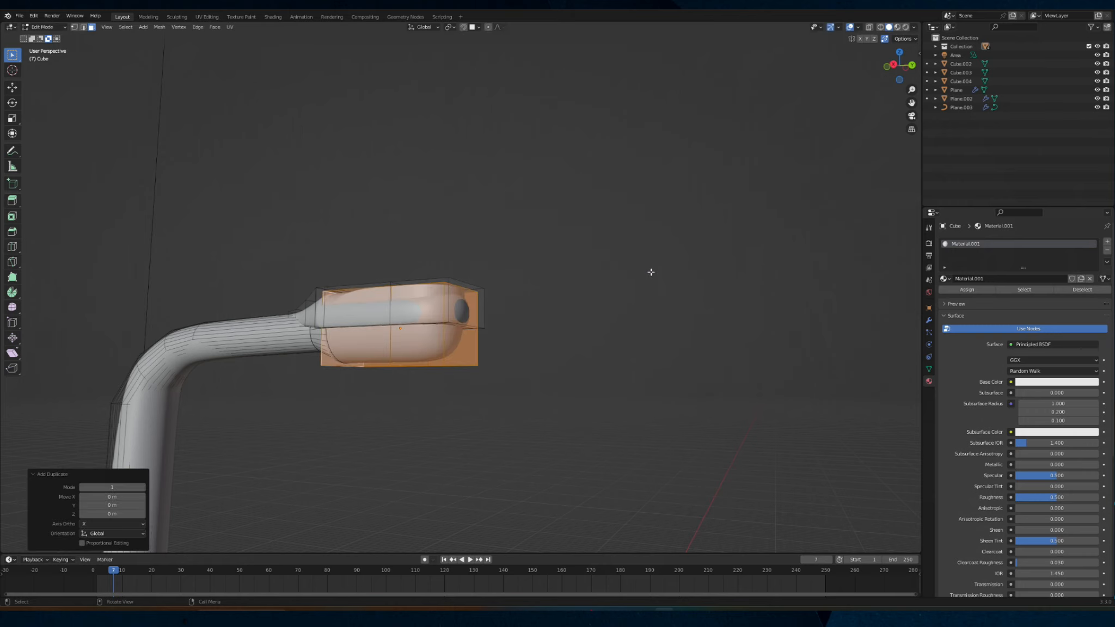
key(p)
click(638, 272)
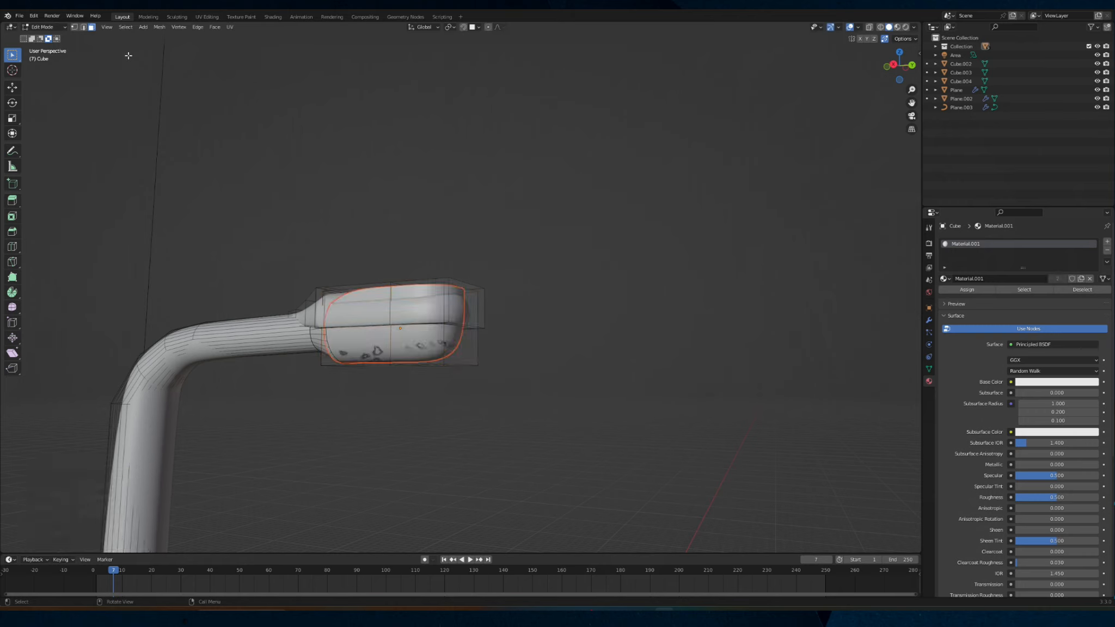
click(55, 27)
click(44, 35)
scroll(401, 201, down, 5)
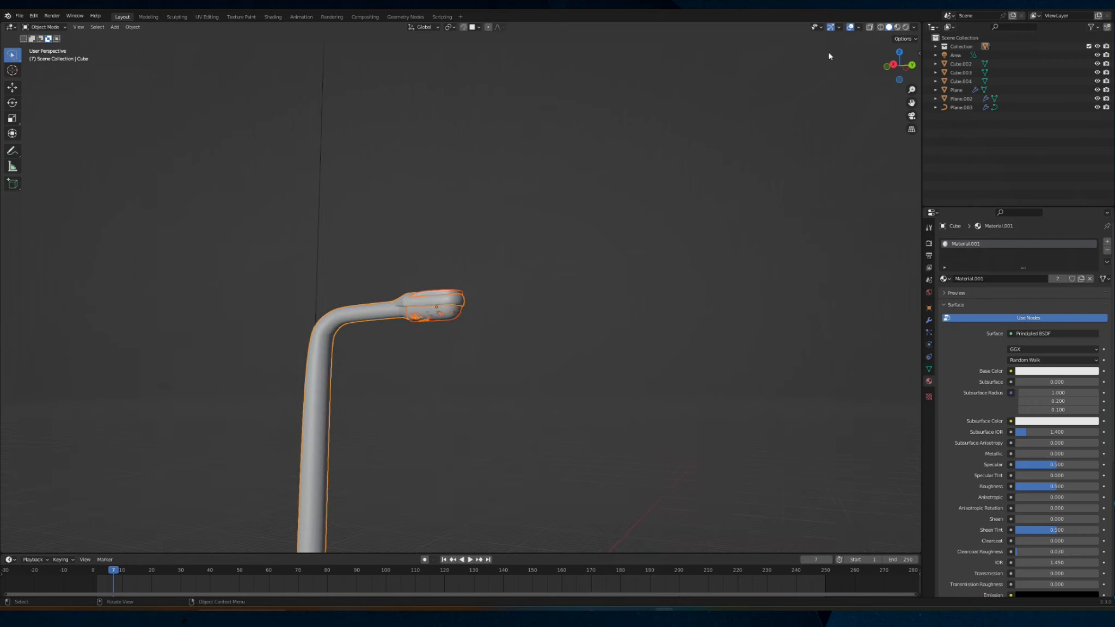
Try an Emission shader on the separated lamp cover's shared material in rendered shading, and undo it
click(905, 26)
middle_drag(536, 149, 479, 160)
click(394, 331)
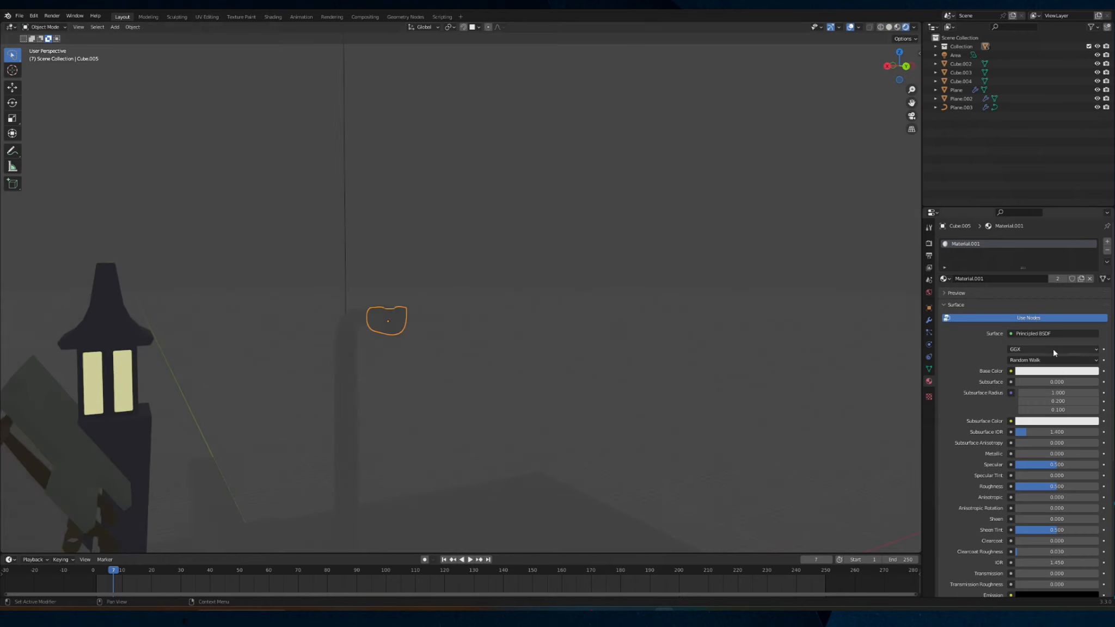
click(1043, 334)
click(990, 391)
click(1056, 349)
click(385, 327)
click(393, 334)
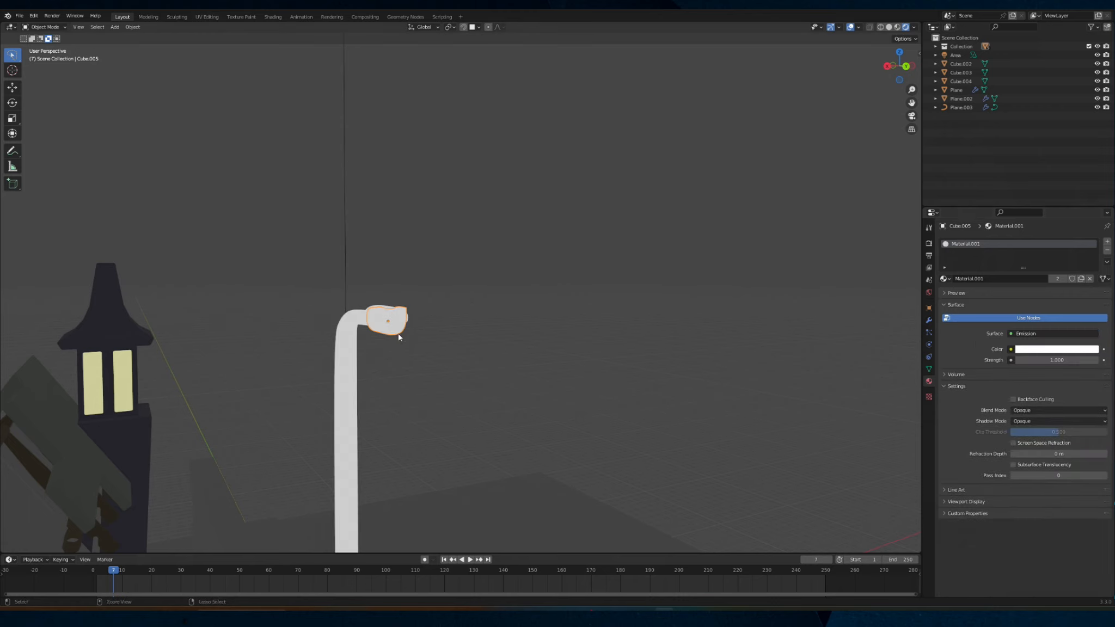
key(ctrl+z)
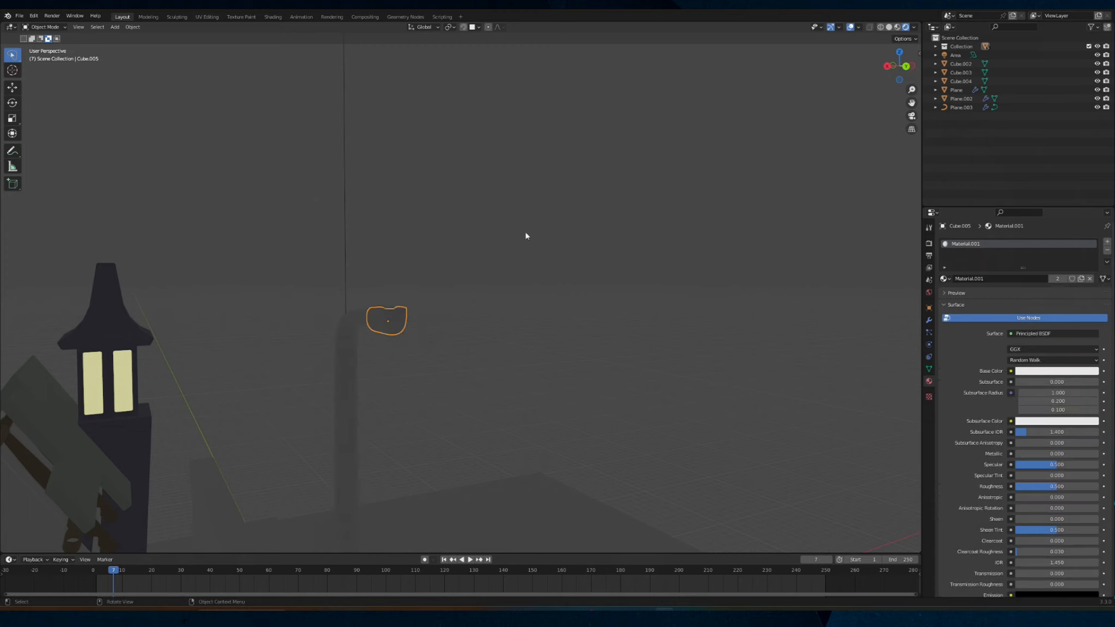
Return to solid shading and scale the separated lamp cover uniformly by about 1.014
click(889, 27)
mouse_move(649, 160)
middle_down()
mouse_move(423, 274)
mouse_move(463, 262)
mouse_move(490, 279)
mouse_move(442, 300)
middle_up()
key(s)
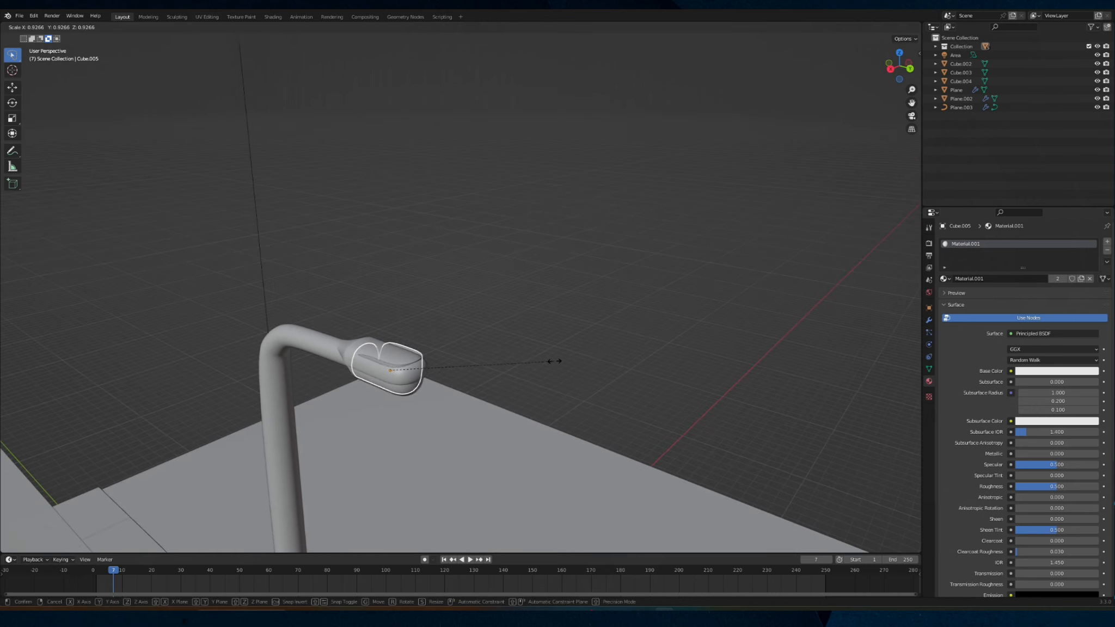
click(567, 363)
middle_drag(567, 363, 589, 345)
In Edit Mode, add a centred horizontal loop cut around the separated lamp cover
click(43, 26)
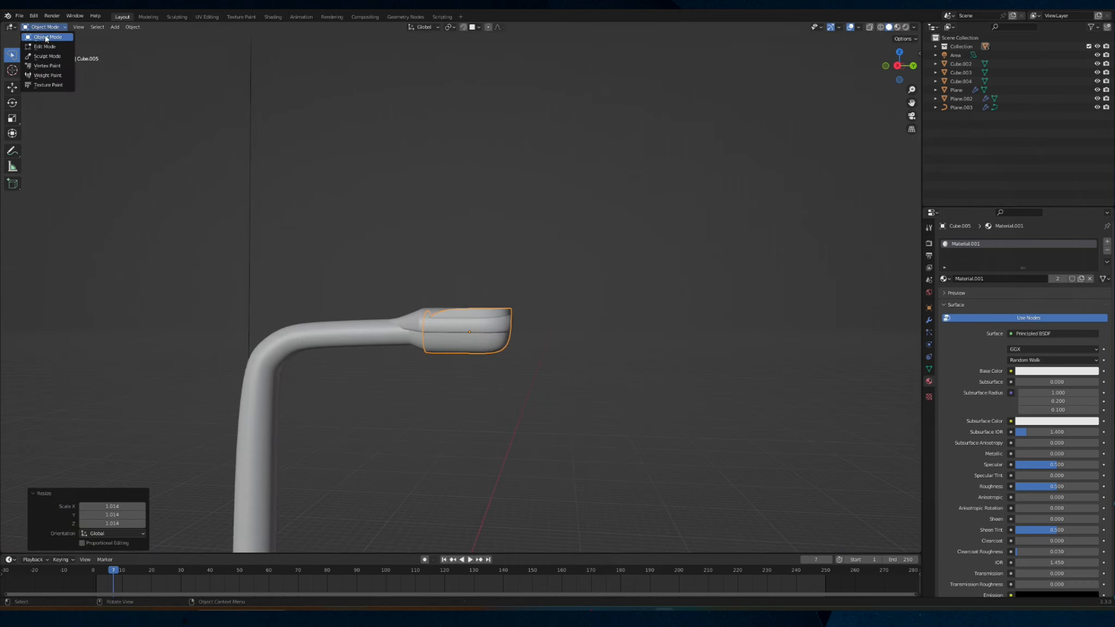
click(44, 48)
key(ctrl+r)
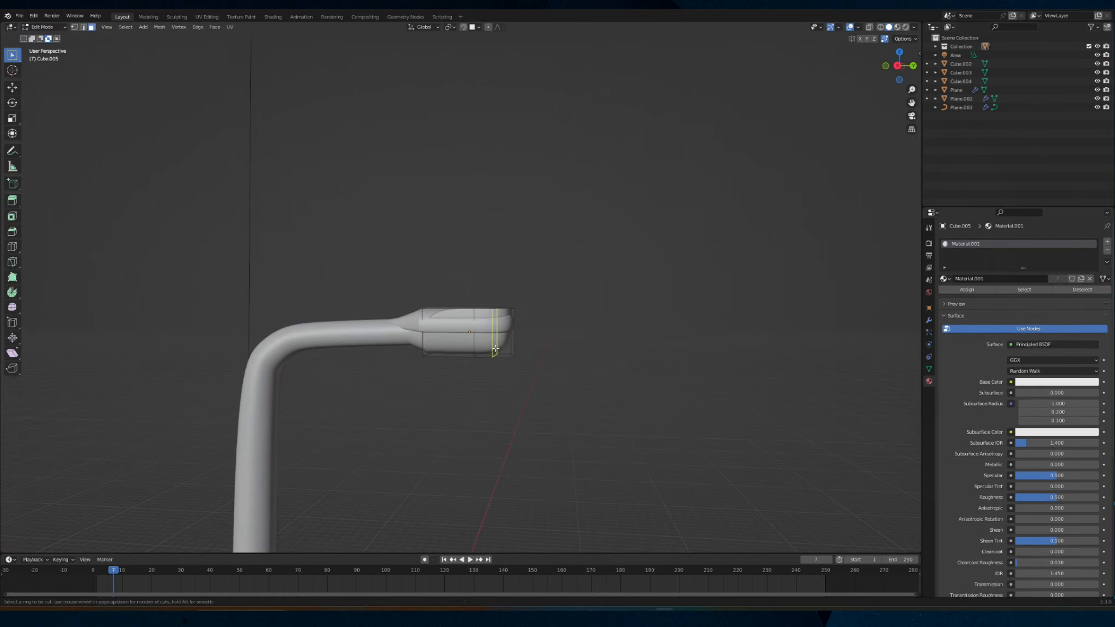
click(475, 340)
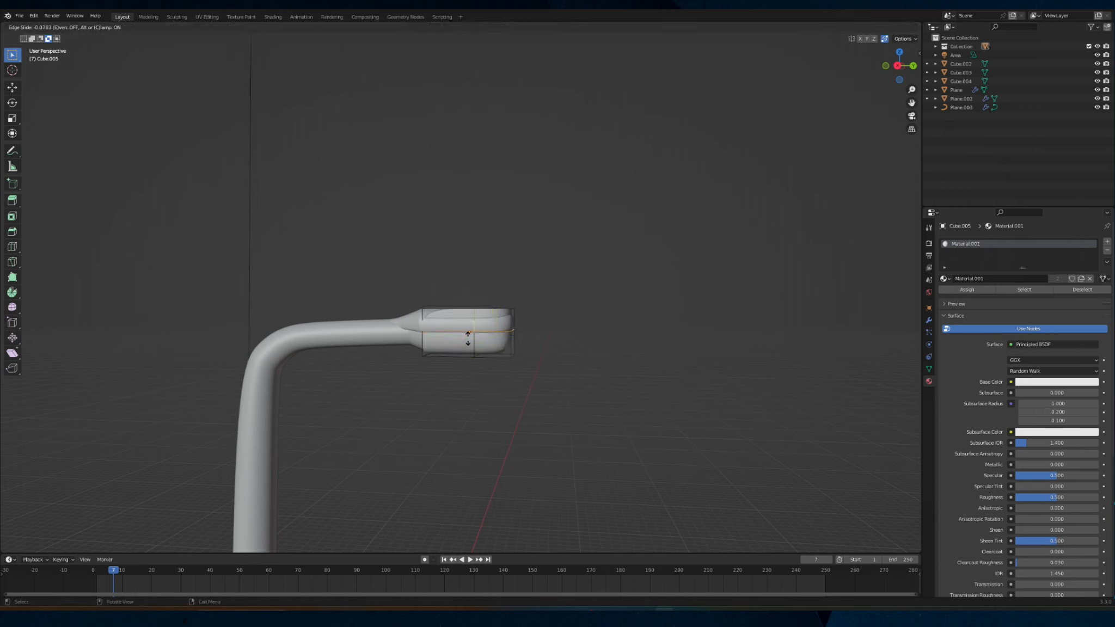
right_click(468, 338)
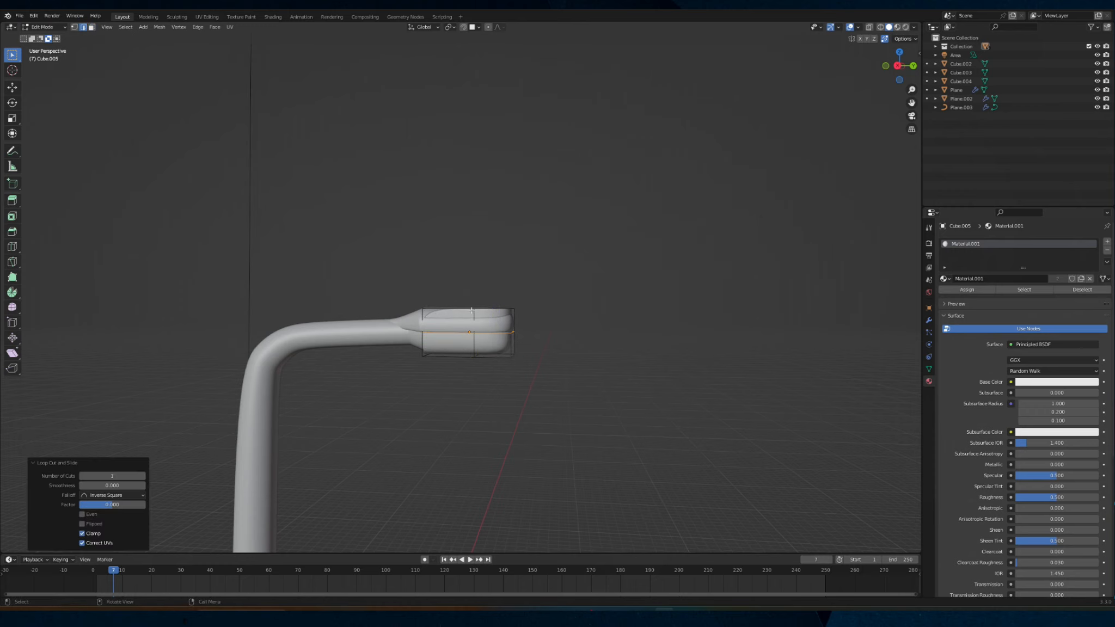
Delete the lamp cover's faces above the horizontal loop on all sides, keeping the lower half, and return to Object Mode
click(91, 27)
click(471, 311)
shift+click(496, 316)
middle_drag(497, 315, 427, 323)
shift+click(332, 334)
middle_drag(332, 333, 195, 309)
shift+click(348, 322)
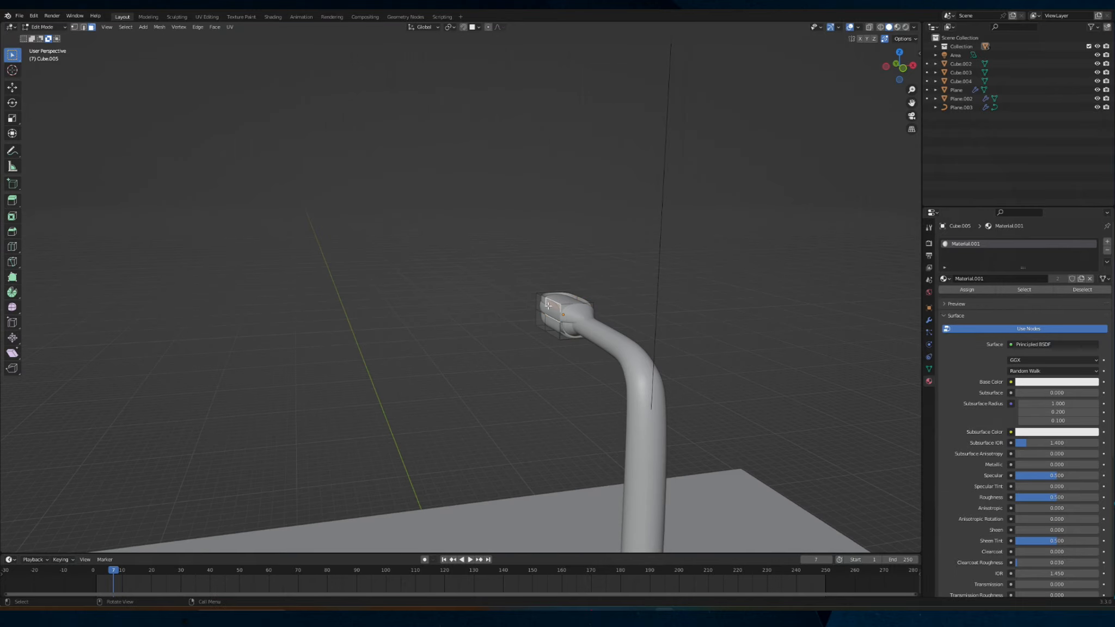
middle_drag(540, 300, 561, 320)
shift+click(356, 344)
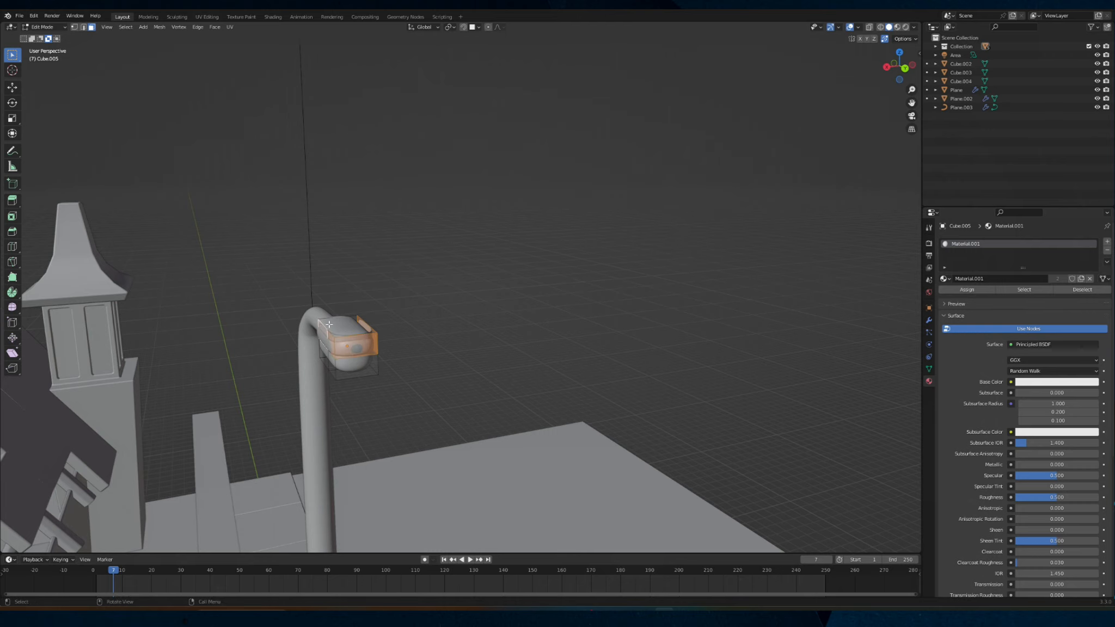
key(x)
click(329, 324)
middle_drag(328, 324, 465, 301)
click(60, 27)
click(44, 37)
middle_drag(589, 307, 460, 311)
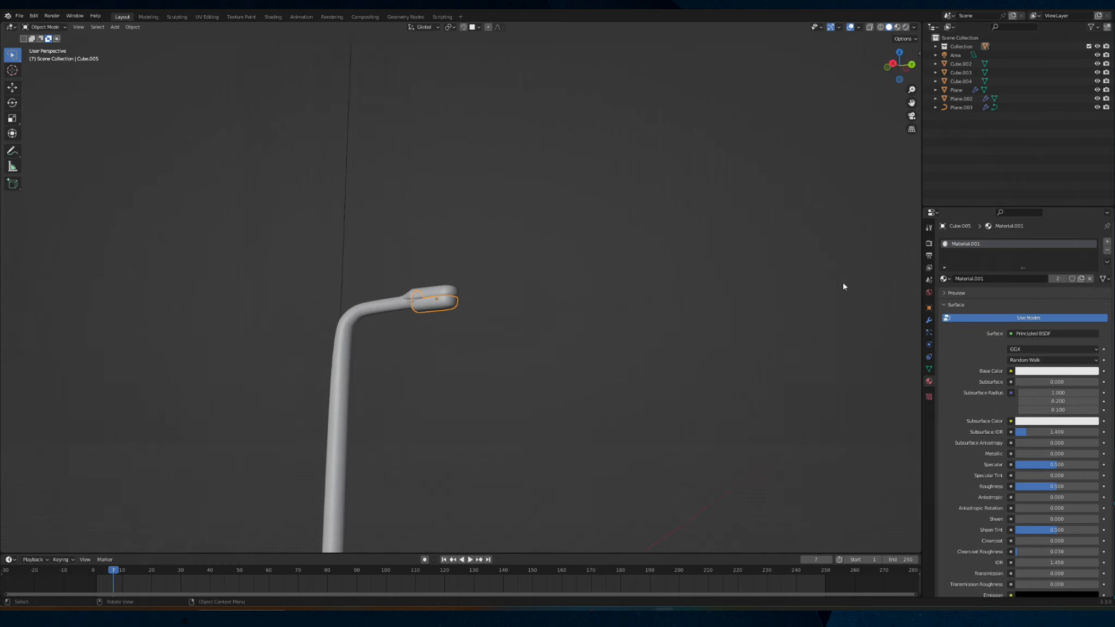
Replace the lamp cover's shared material with a new material that uses an Emission surface
click(1107, 250)
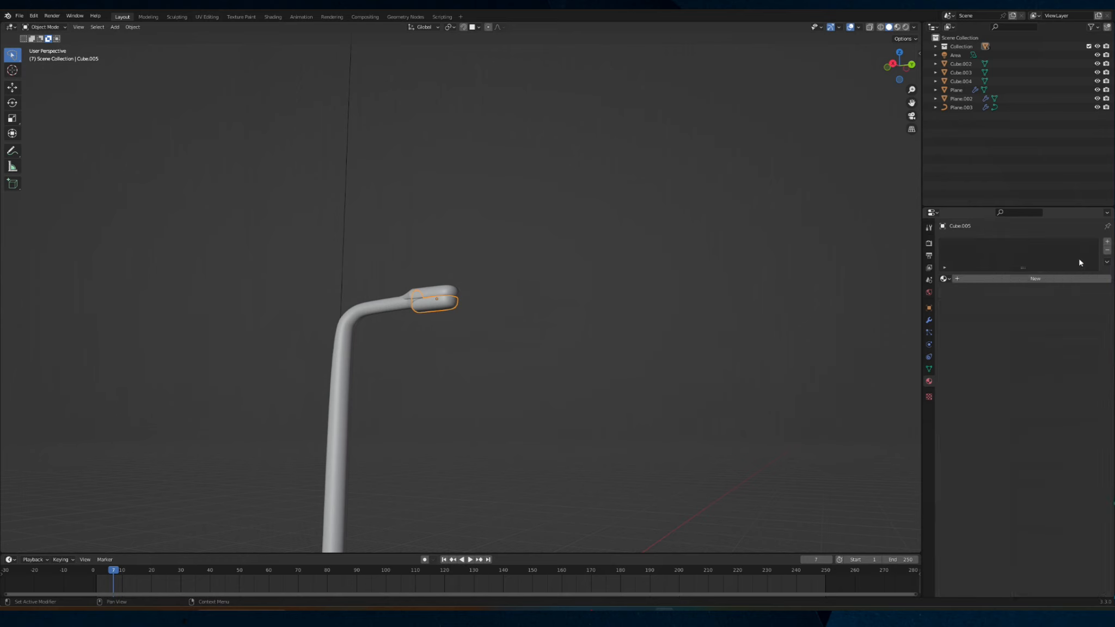
click(1034, 278)
click(1037, 334)
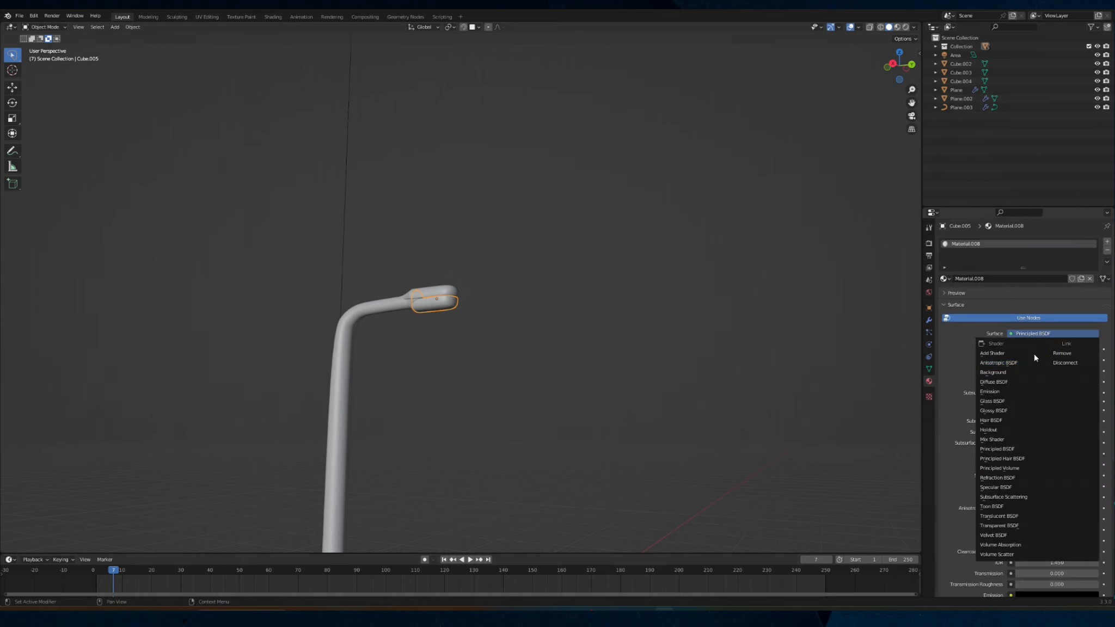
click(988, 391)
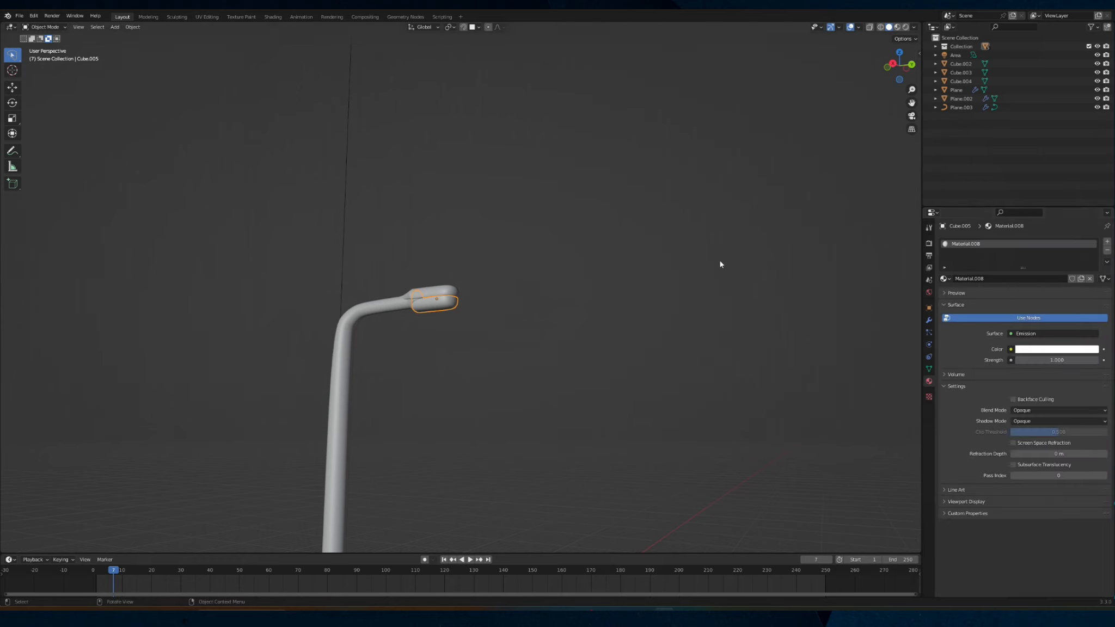
Show rendered shading and set the lamp cover's emission color to a pale yellow
click(905, 26)
click(1029, 349)
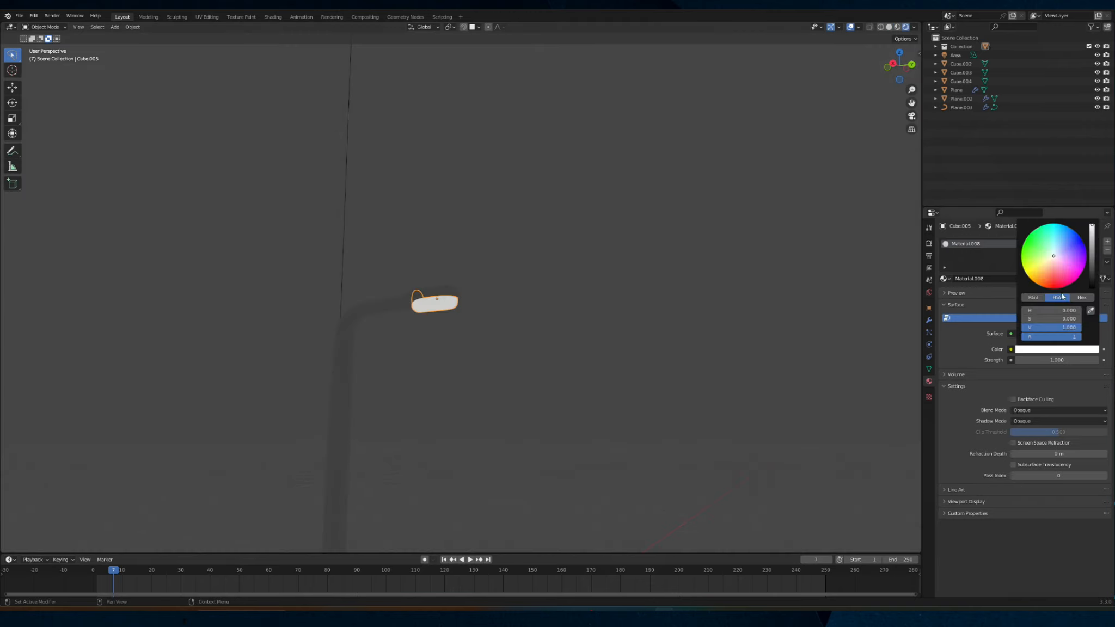
click(1036, 352)
click(1044, 262)
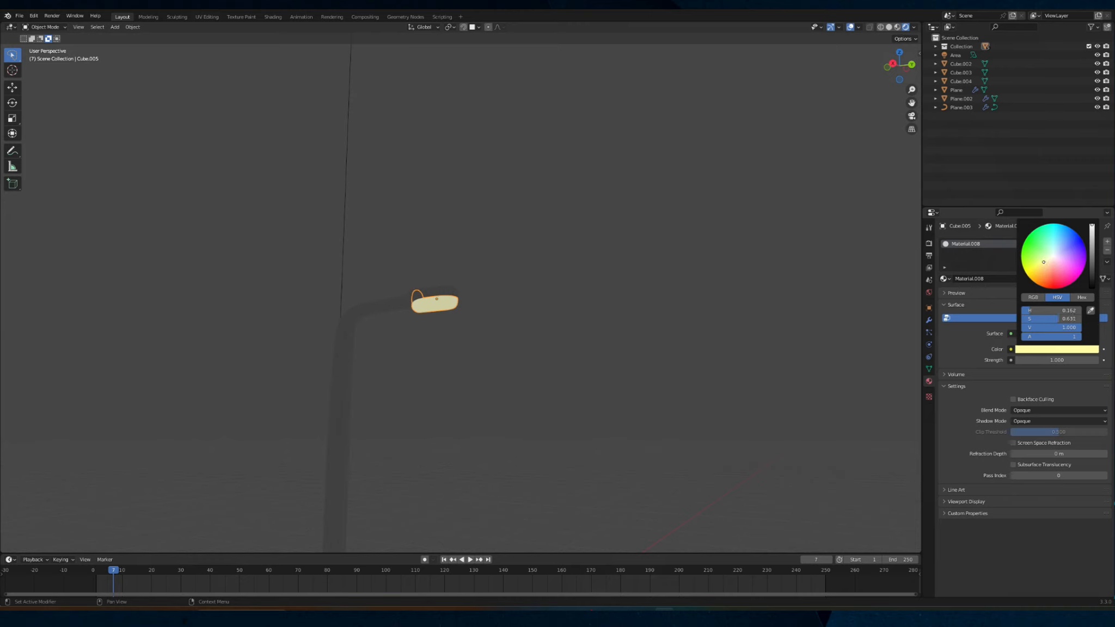
Give the large ground plane a new material with a light grey base color
scroll(561, 291, down, 10)
middle_drag(554, 305, 516, 333)
click(493, 371)
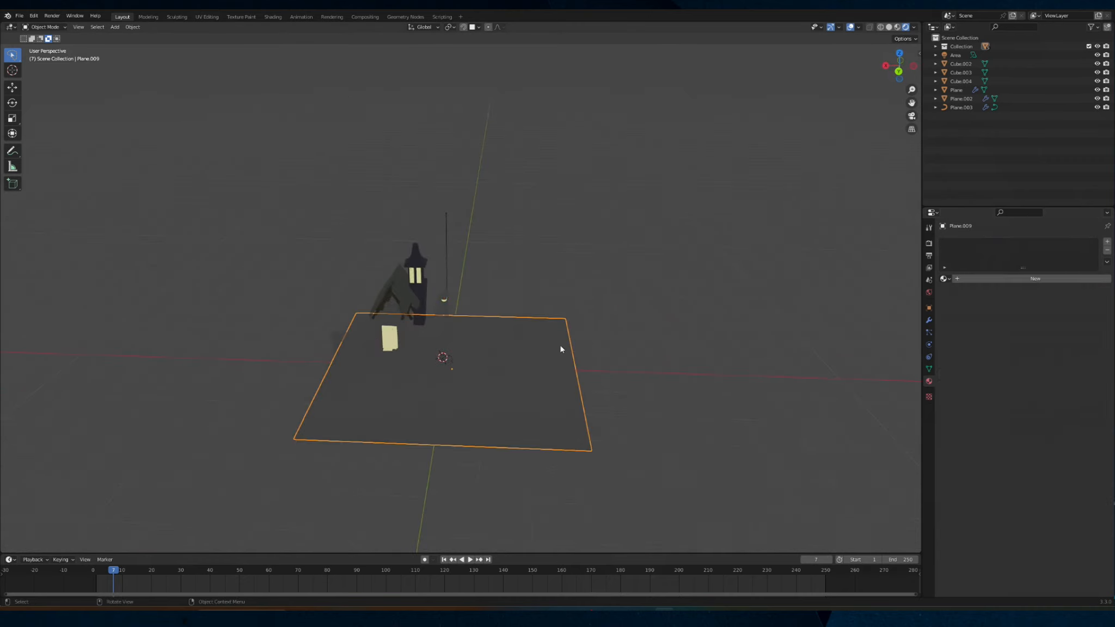
click(1023, 278)
click(1021, 372)
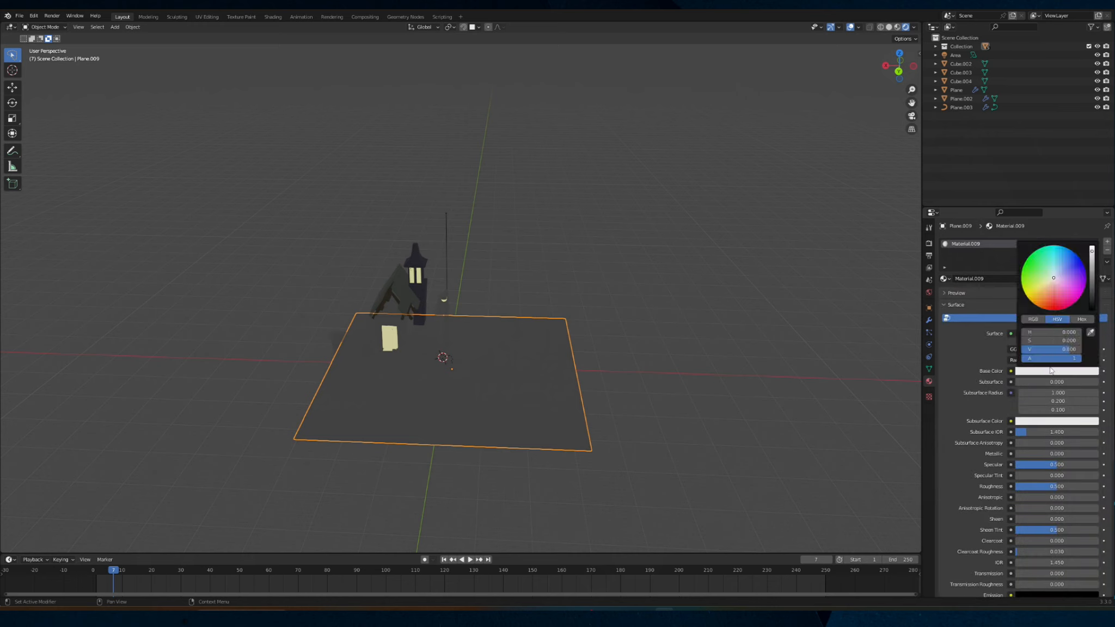
drag(1090, 278, 1091, 256)
click(588, 300)
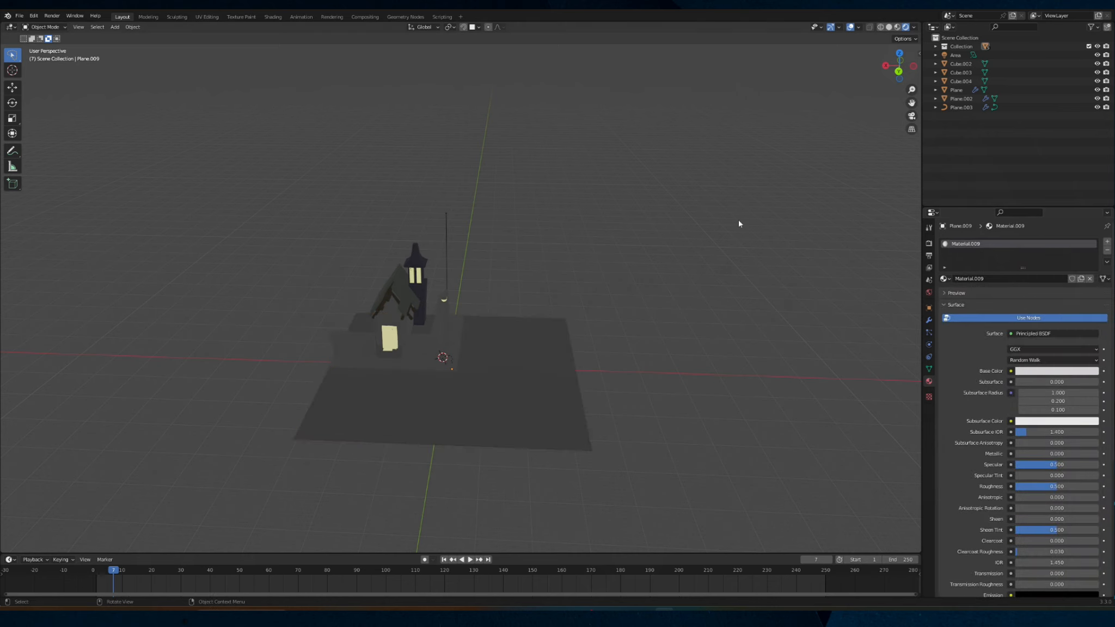
Add an area light, raise it beside the ground plane opposite the church, and rotate it about 51.9° toward the scene
scroll(659, 132, down, 4)
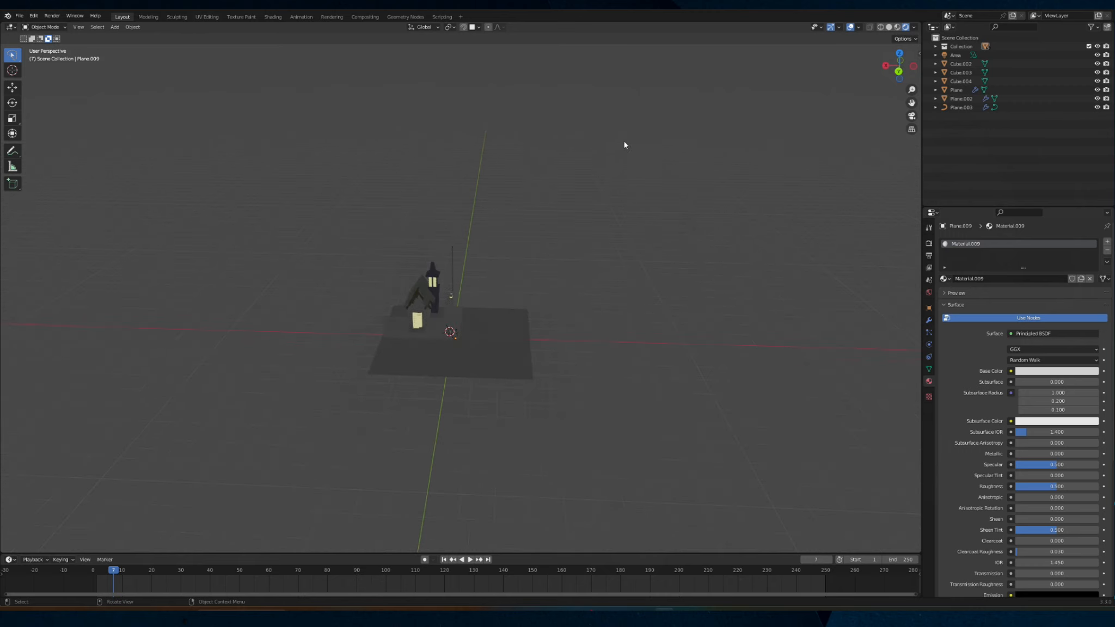
click(114, 27)
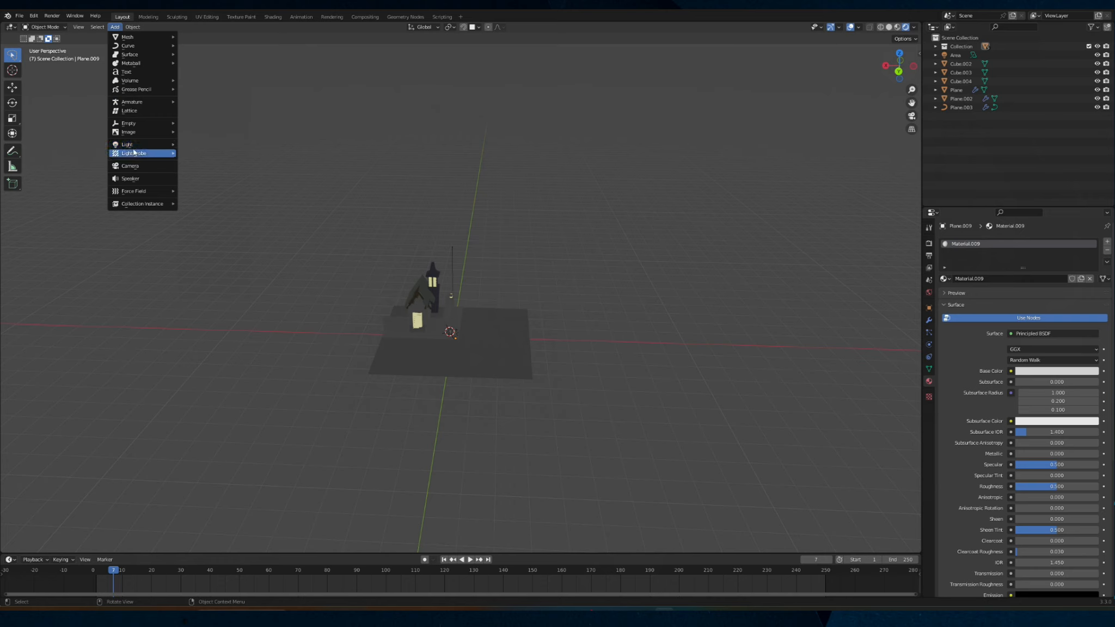
mouse_move(136, 139)
mouse_move(136, 107)
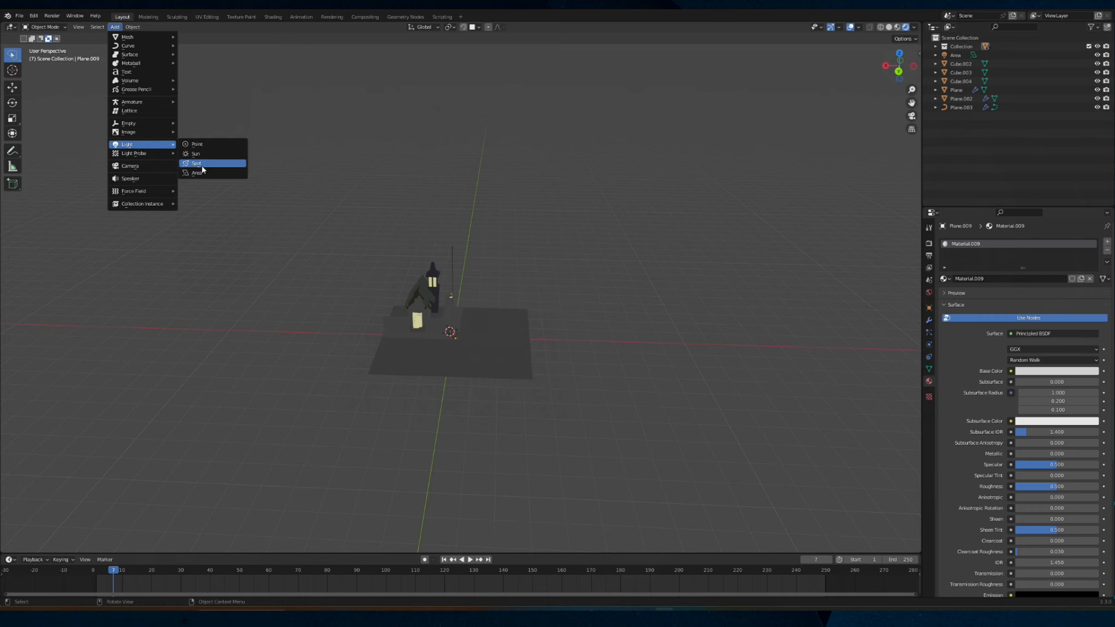
click(197, 172)
middle_drag(555, 216, 600, 219)
key(g)
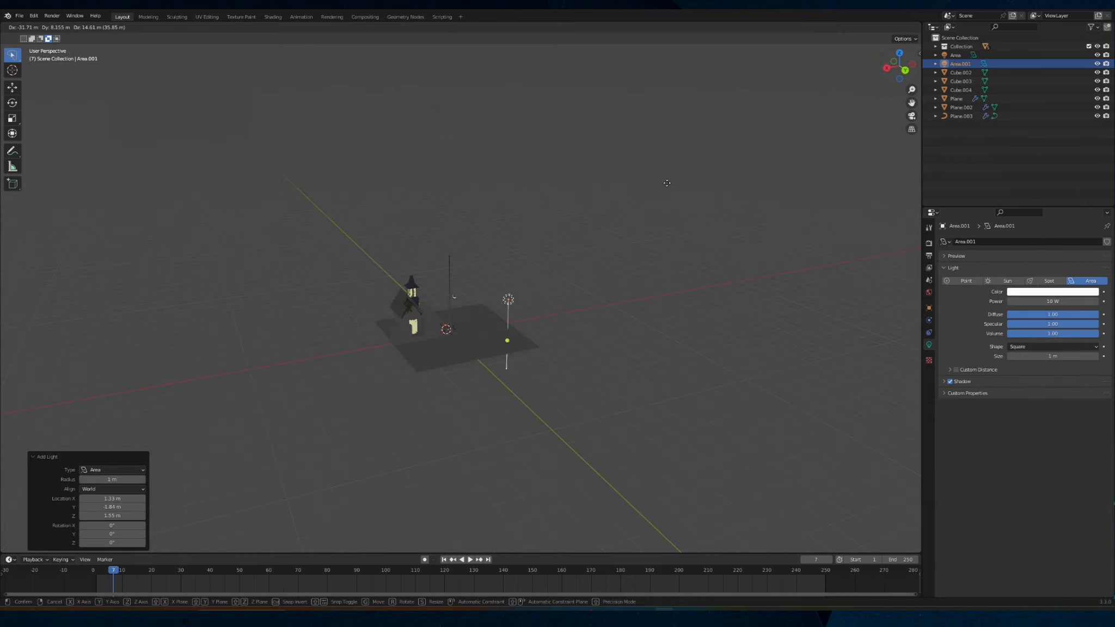
click(699, 166)
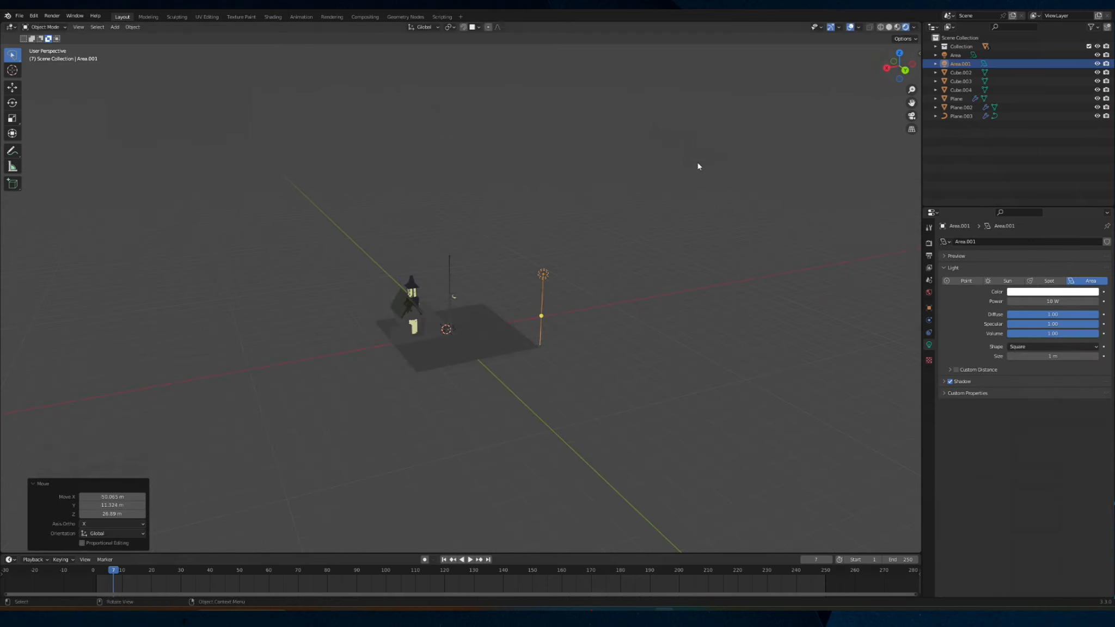
key(r)
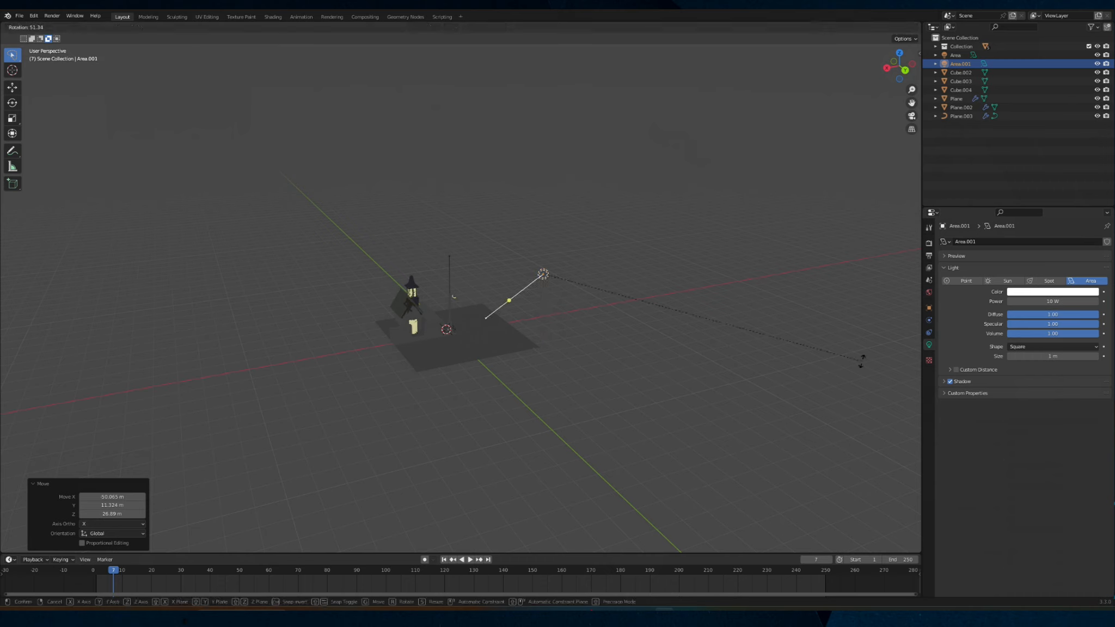
click(869, 369)
Raise the new area light's power to about 981 W and scale it up by about 9.74
mouse_move(1052, 301)
mouse_down()
mouse_move(1080, 301)
mouse_move(1049, 301)
mouse_up()
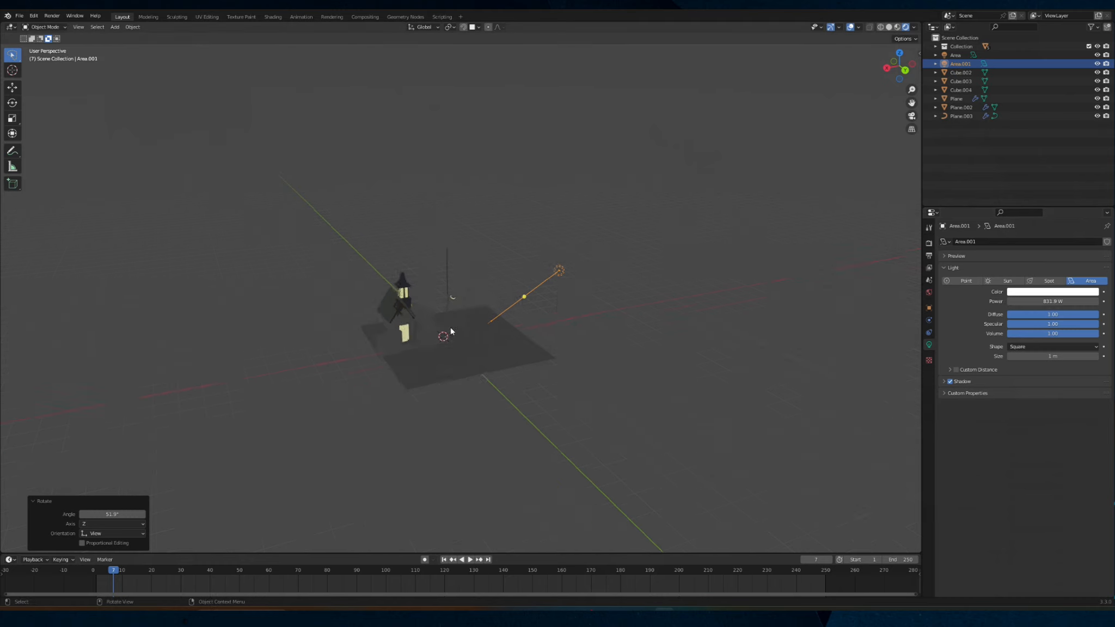
scroll(451, 332, up, 8)
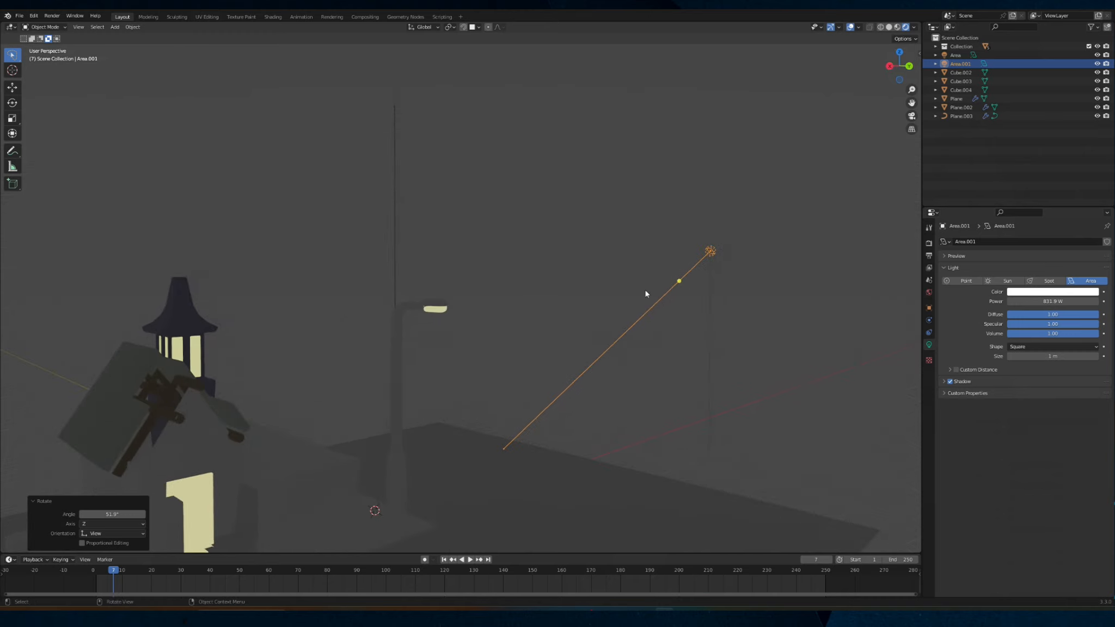
drag(1052, 301, 1067, 301)
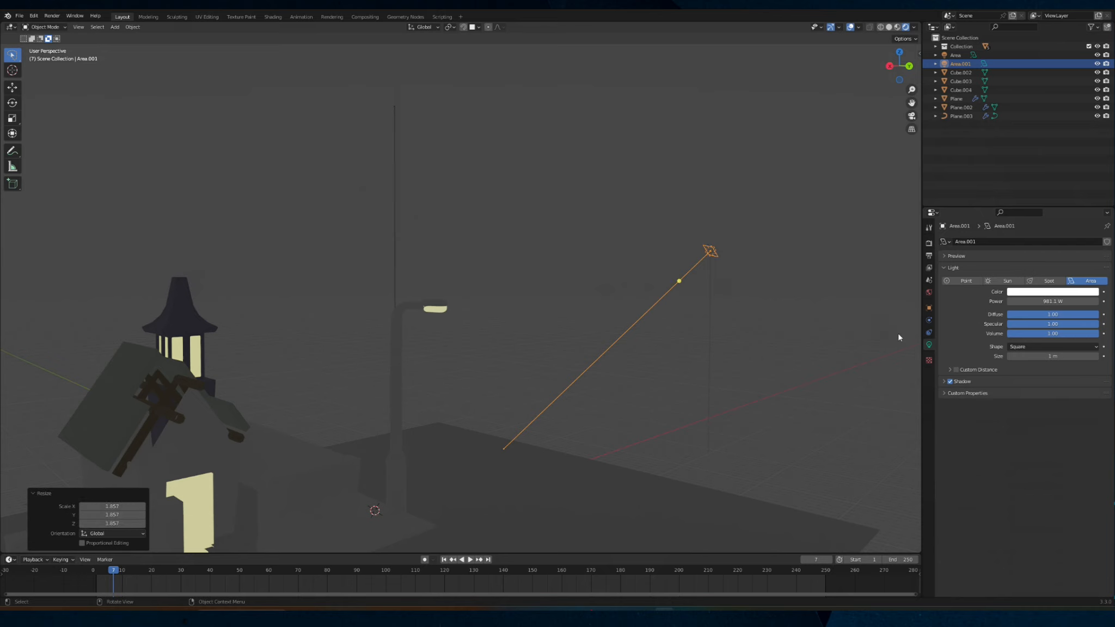
key(s)
click(447, 459)
Move the area light about 9.3 m in X, -8.8 m in Y and -10.3 m in Z, and rotate it about 33° toward the church
key(g)
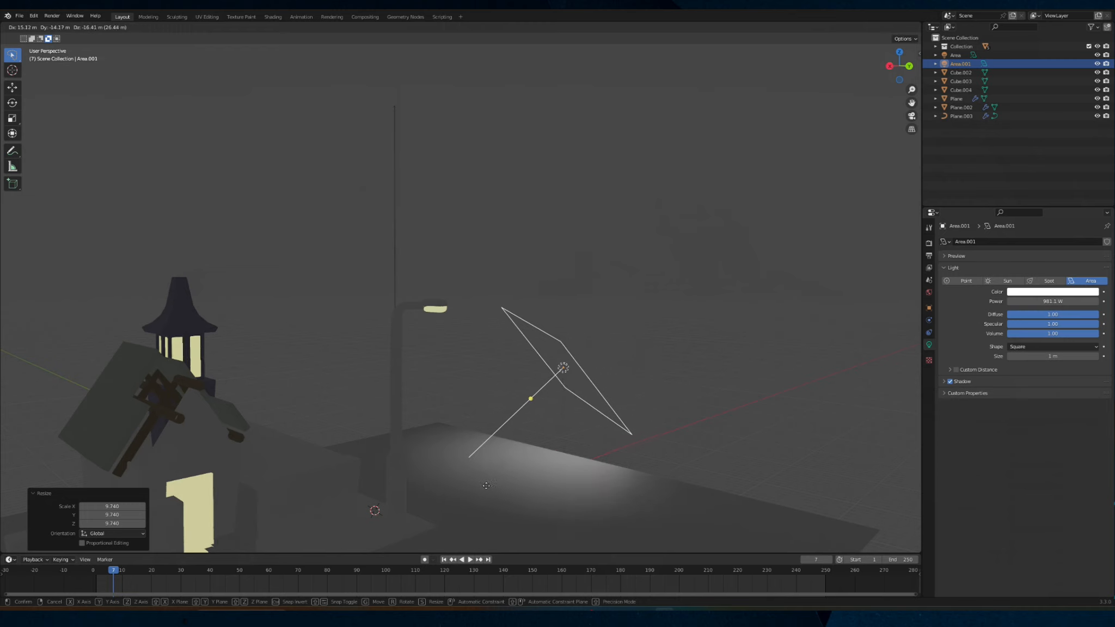
click(542, 448)
middle_drag(542, 448, 500, 449)
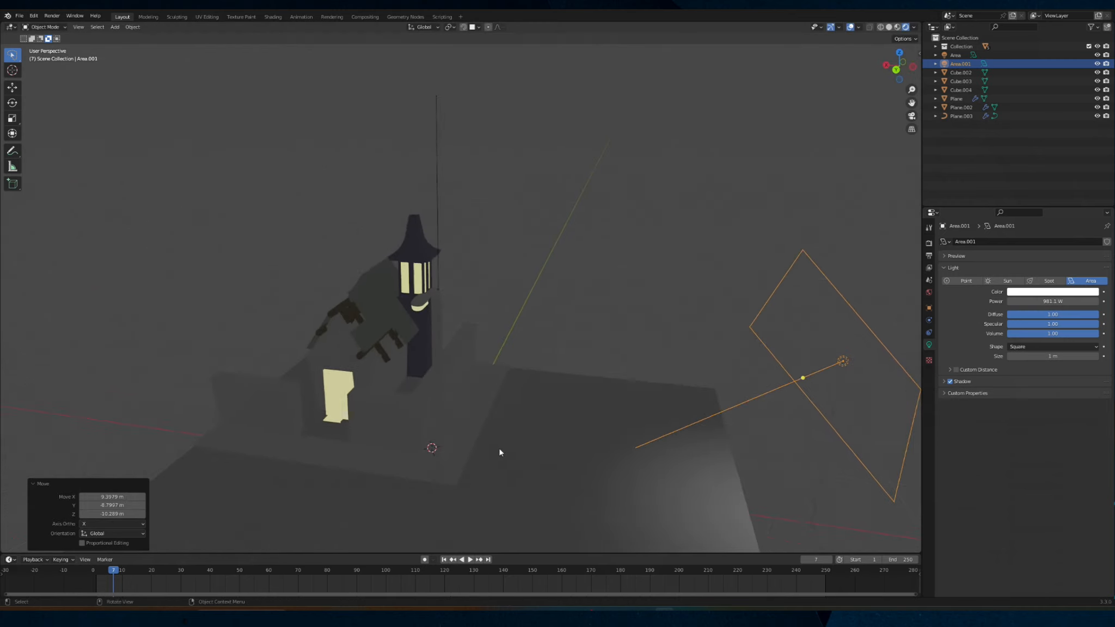
key(r)
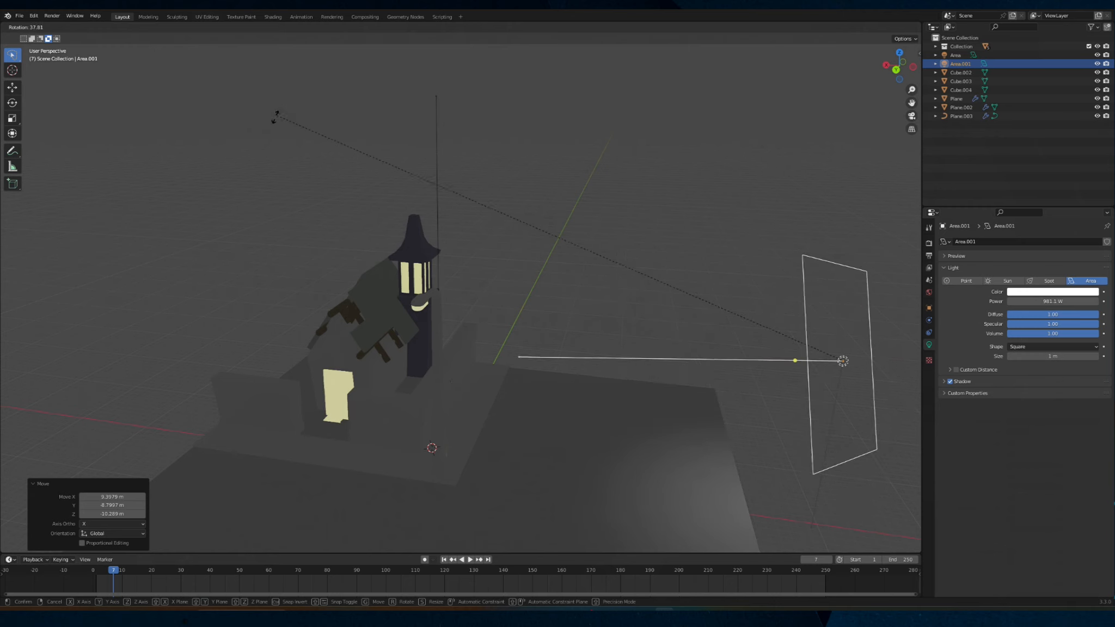
click(368, 240)
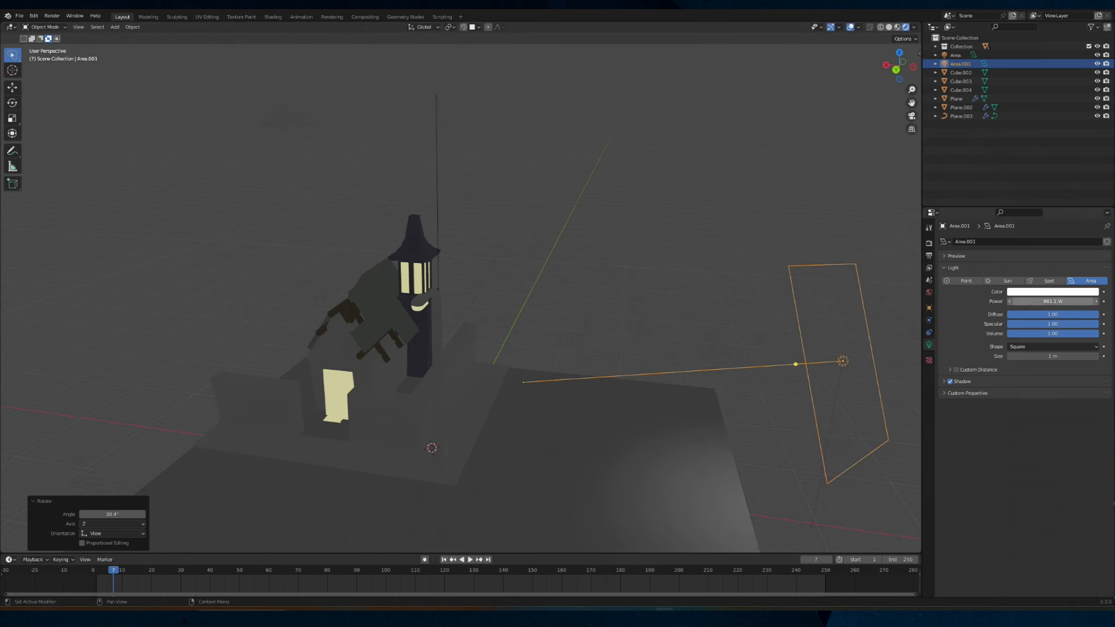
Try a power of 1500 W on the area light
click(1025, 300)
text(1500)
key(Return)
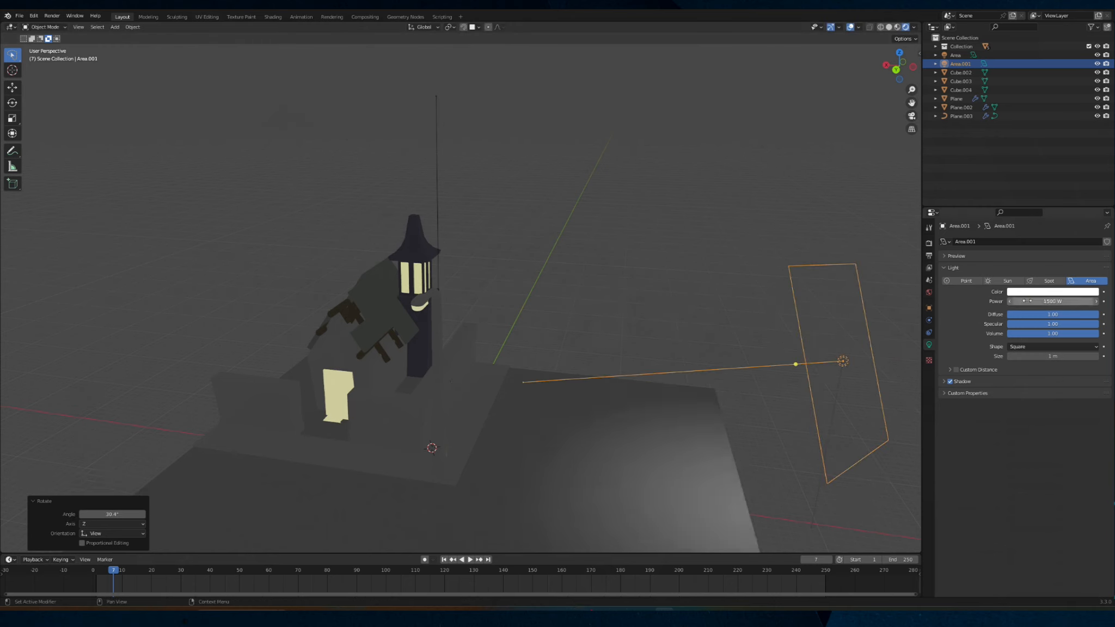
Set the area light's power to 15000 W and check the lighting on the church and ground
click(1043, 300)
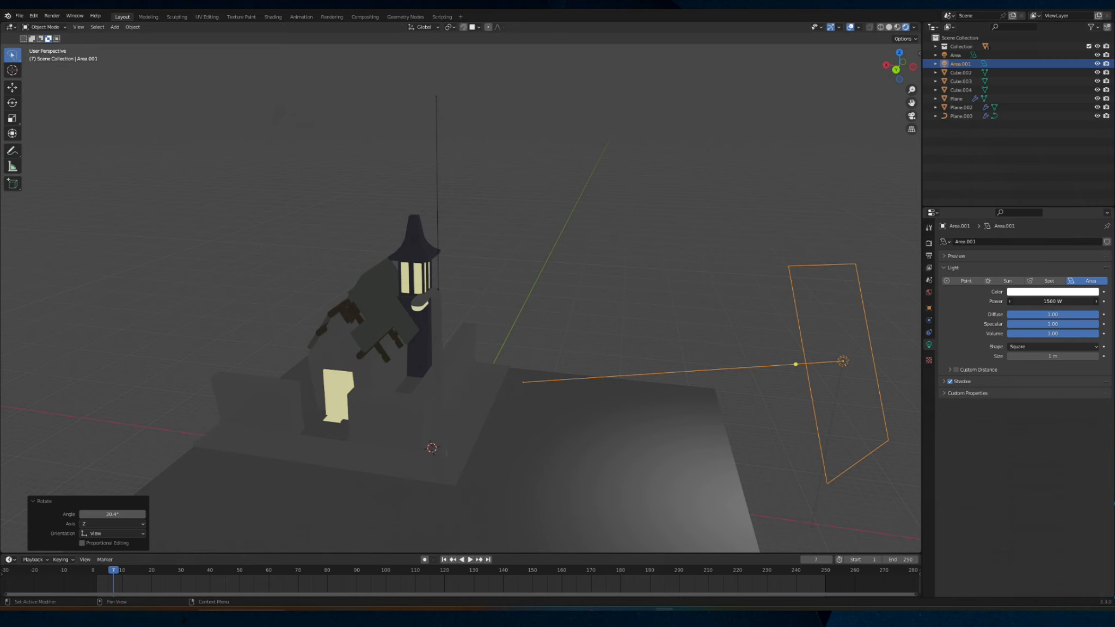
text(15000)
key(Return)
middle_drag(817, 321, 764, 338)
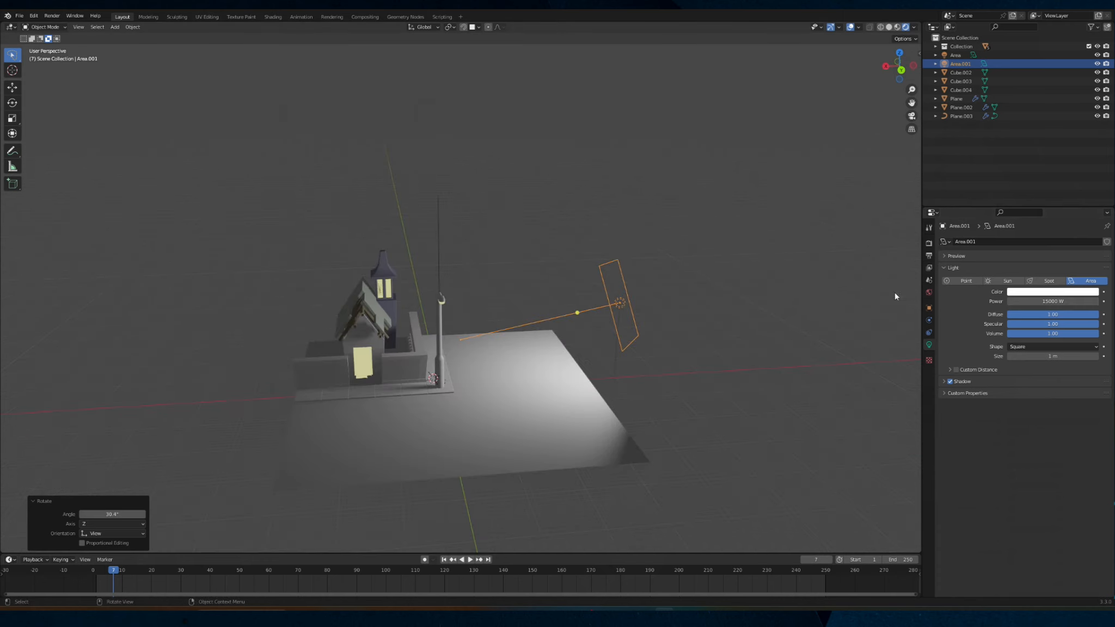
scroll(573, 360, up, 3)
middle_drag(573, 360, 416, 252)
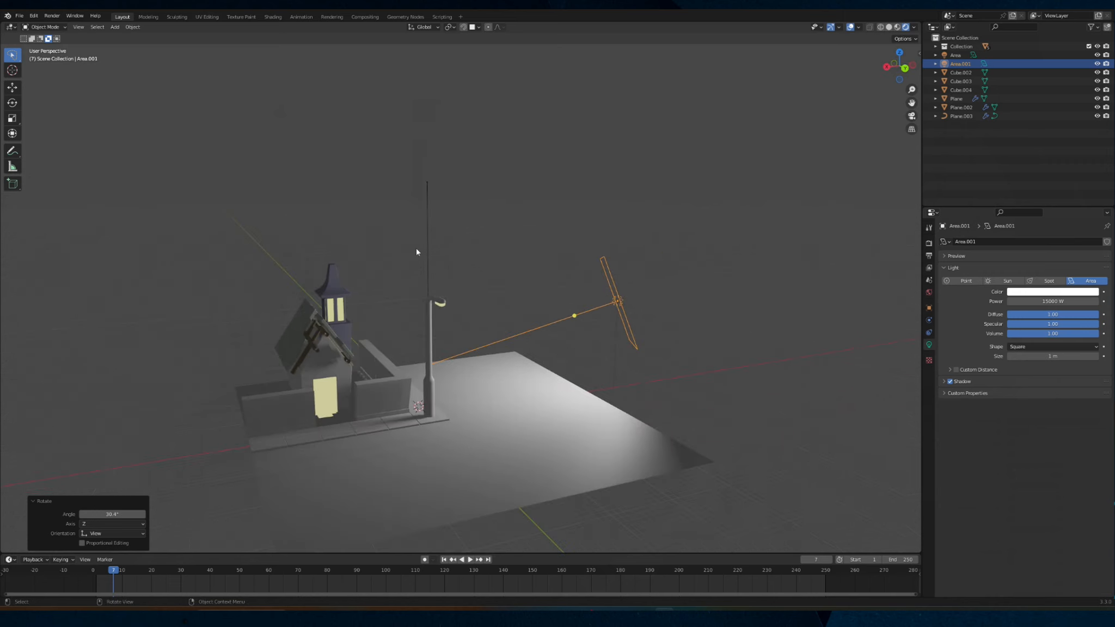
Duplicate the area light to the opposite side of the church and rotate the copy about 209°
key(shift+d)
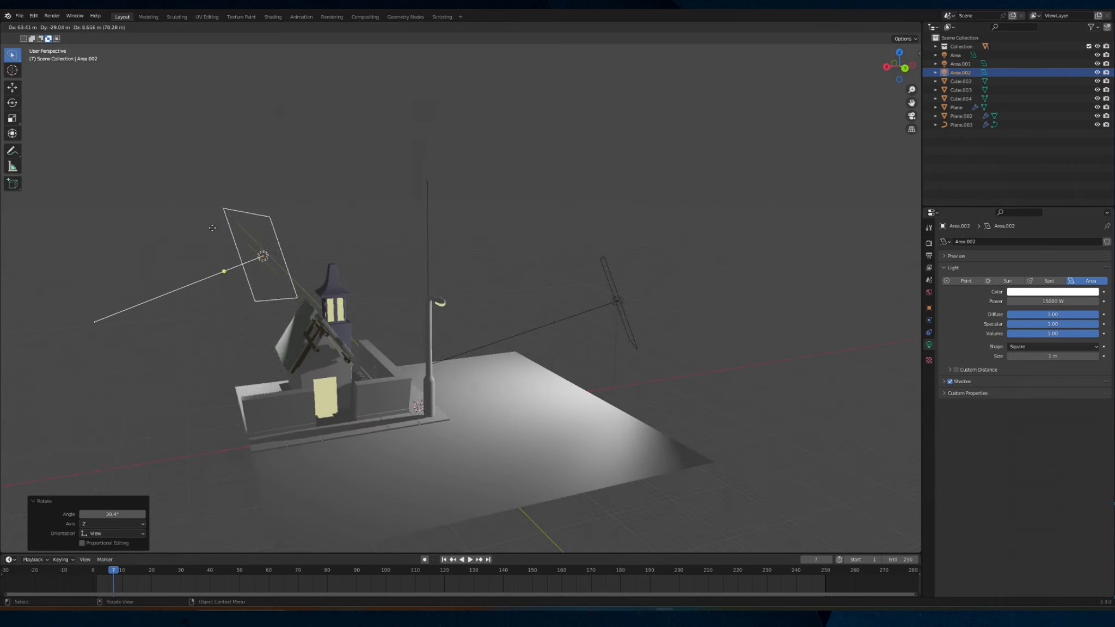
click(147, 238)
key(r)
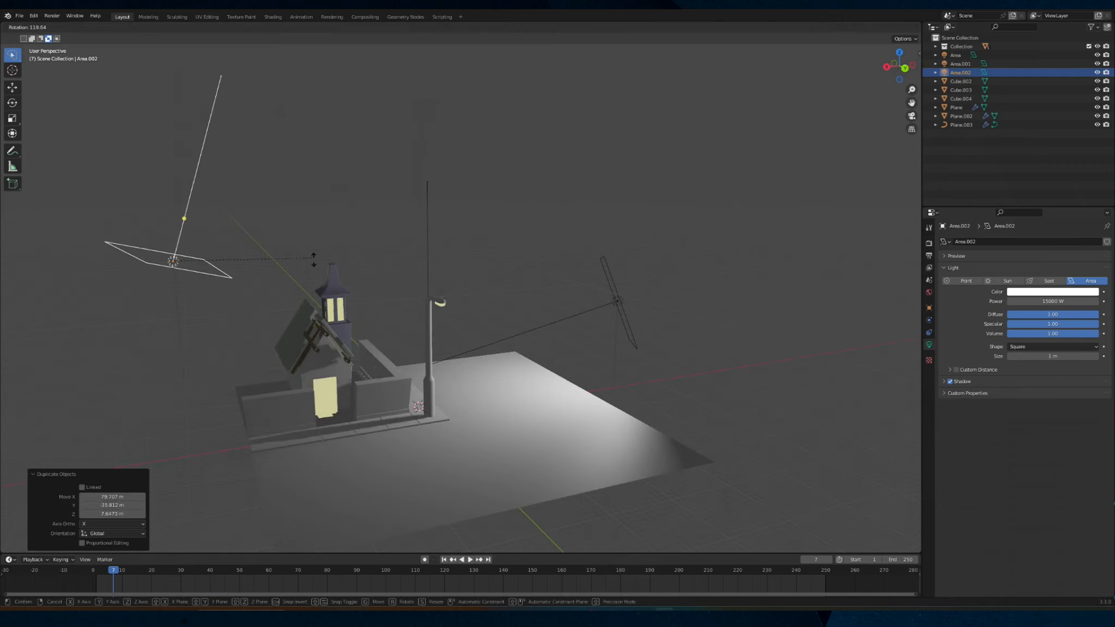
click(180, 47)
Move the duplicated area light about -1.5 m in X, 53.6 m in Y and 4.7 m in Z, and rotate it toward the church
middle_drag(305, 153, 546, 197)
key(g)
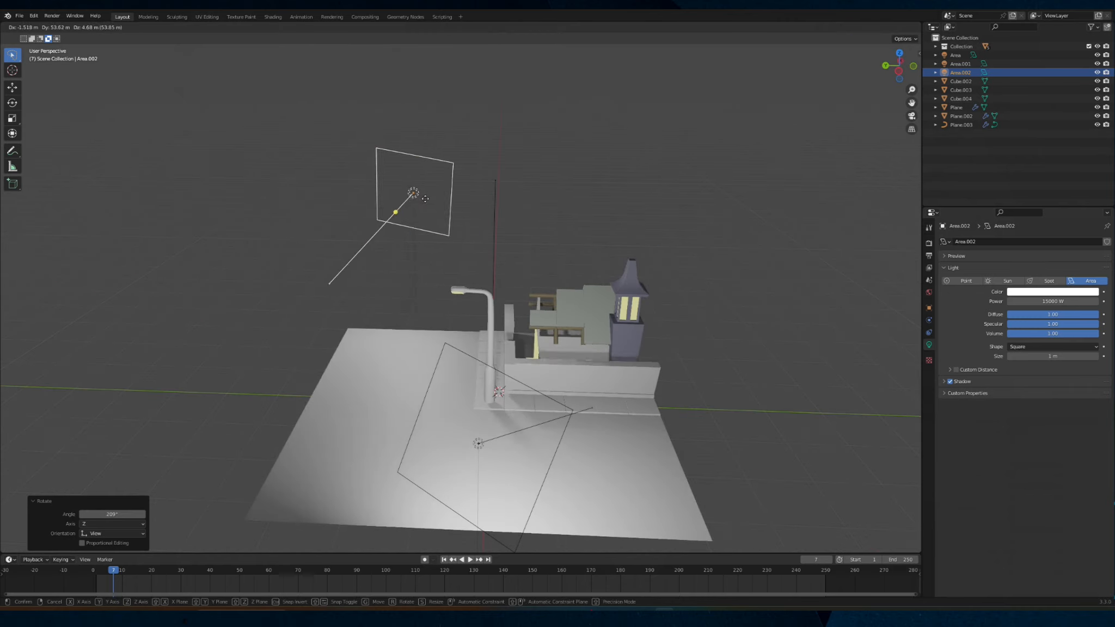
click(434, 199)
key(r)
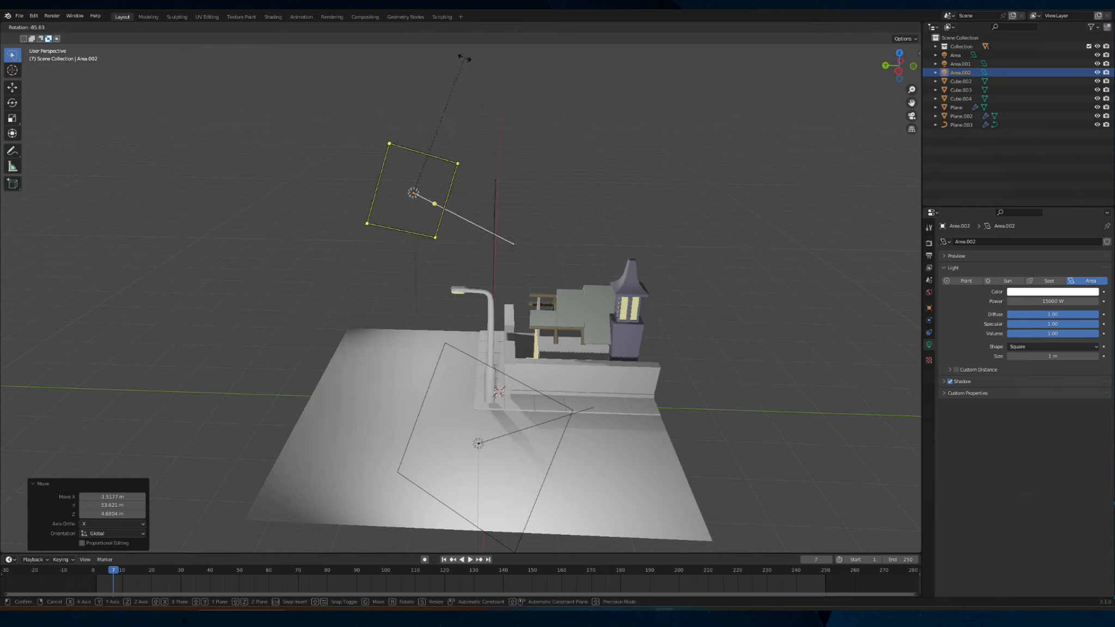
click(472, 70)
Lower the duplicated area light about 10.4 m in Z, shifting it about 4.7 m in X and 3.1 m in Y
middle_drag(472, 69, 479, 144)
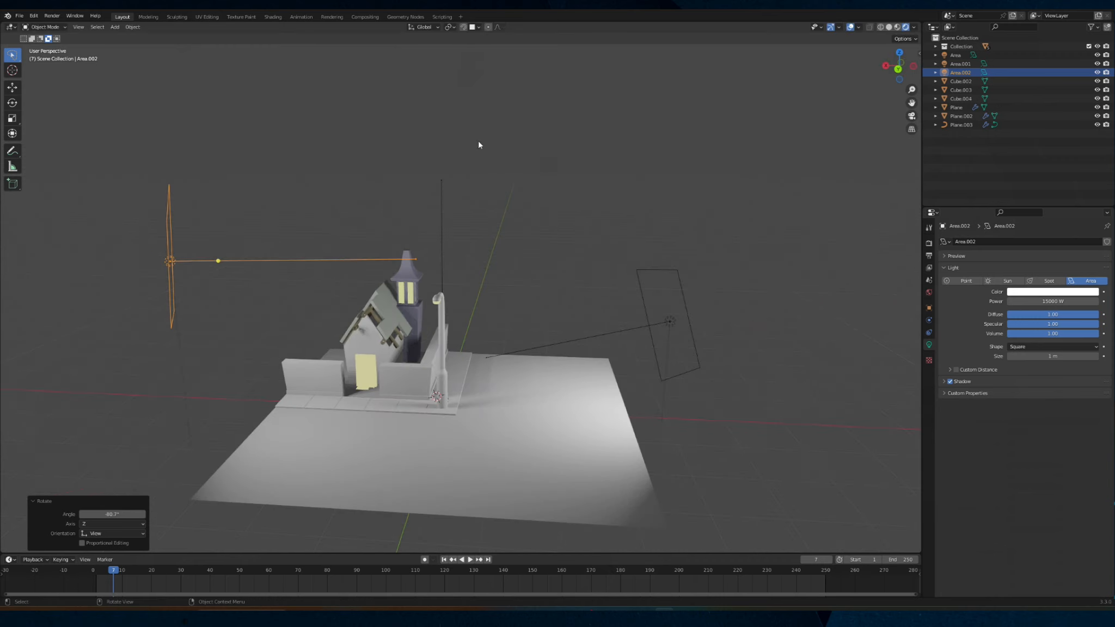
key(g)
click(434, 238)
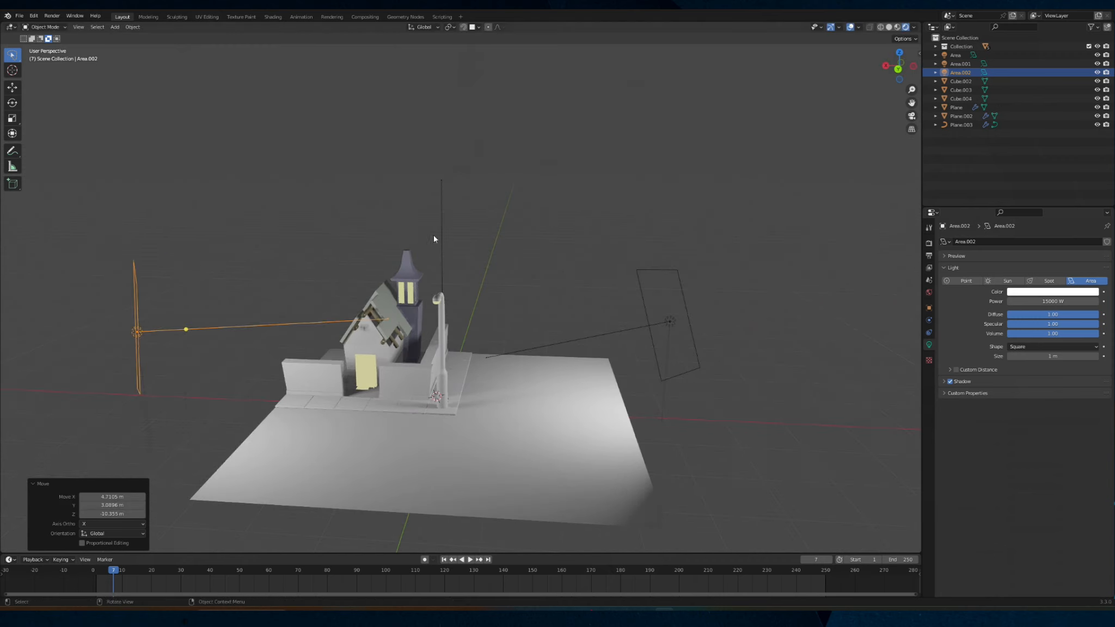
Reduce the duplicated area light's power slightly and change its color to a dark purple with a value of about 0.3
drag(1052, 301, 1042, 301)
click(1053, 292)
click(1061, 209)
drag(1061, 209, 1073, 211)
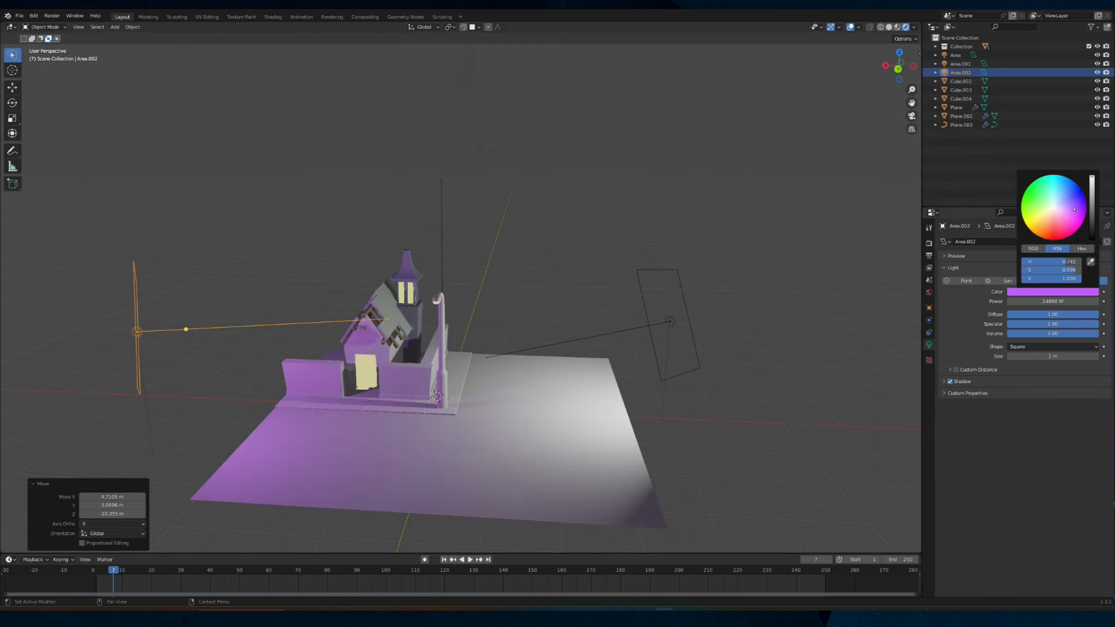
click(1093, 201)
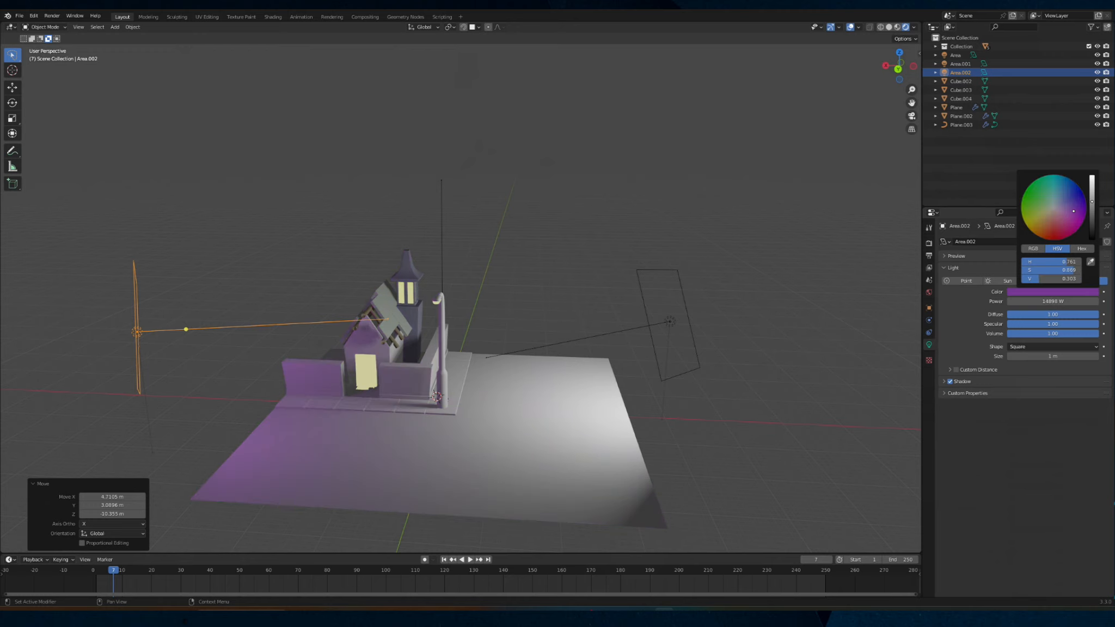
Change the color of the area light on the opposite side of the church to dark green
click(687, 334)
click(672, 323)
click(1060, 293)
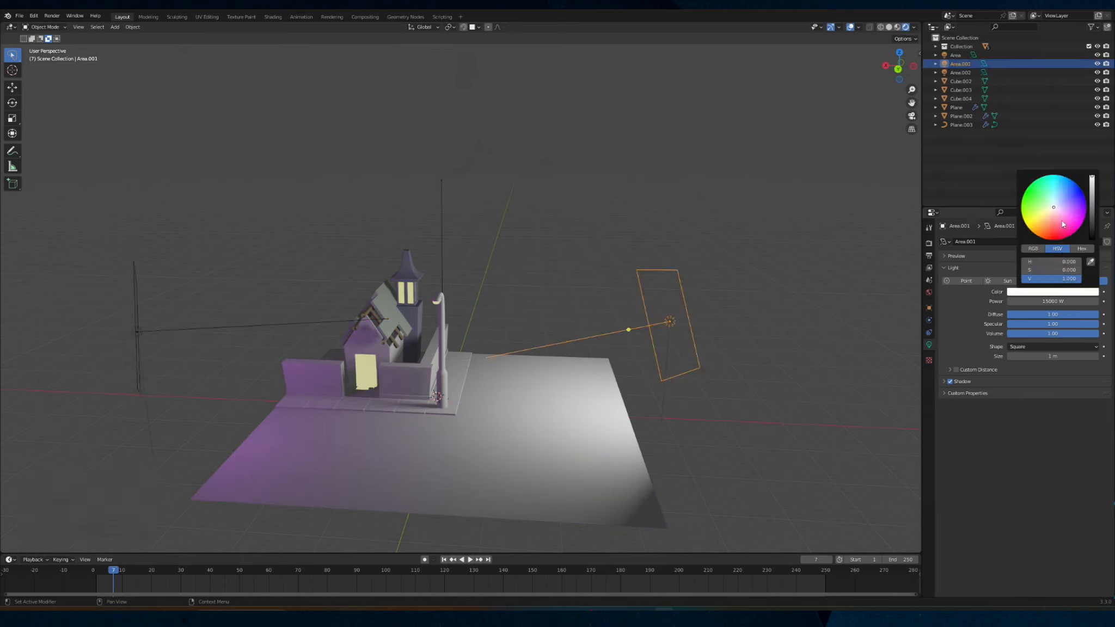
click(1039, 196)
drag(1091, 178, 1091, 197)
click(582, 254)
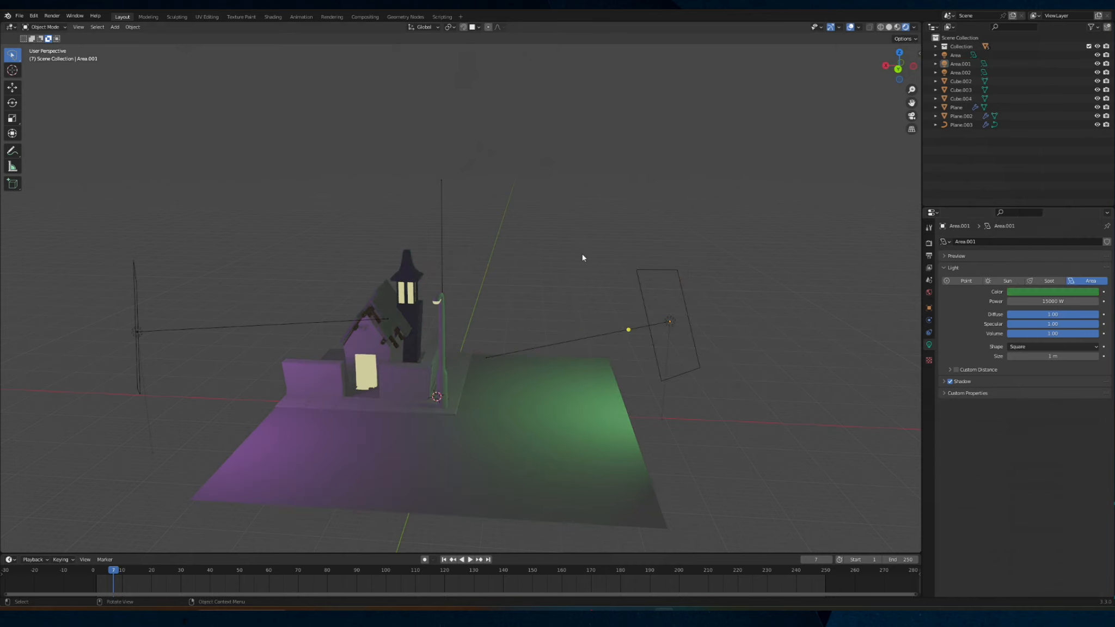
middle_drag(582, 253, 513, 269)
scroll(512, 269, up, 3)
Try powers of 1500 W, 1000 W and 10000 W on the green area light
click(694, 319)
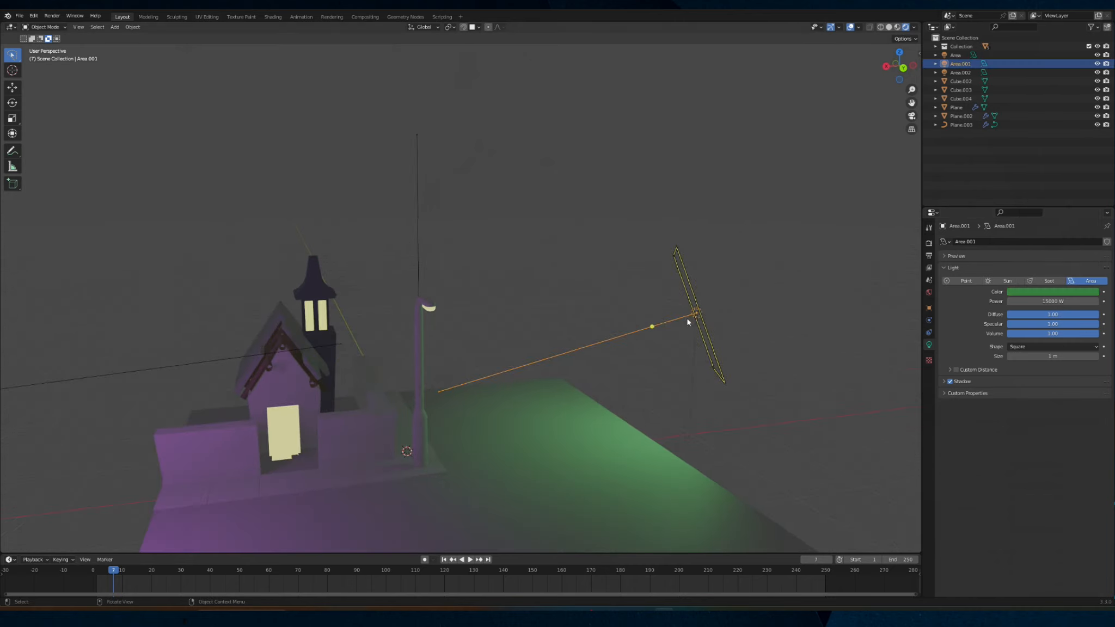
drag(1052, 301, 1035, 301)
click(1035, 301)
text(1500)
key(Return)
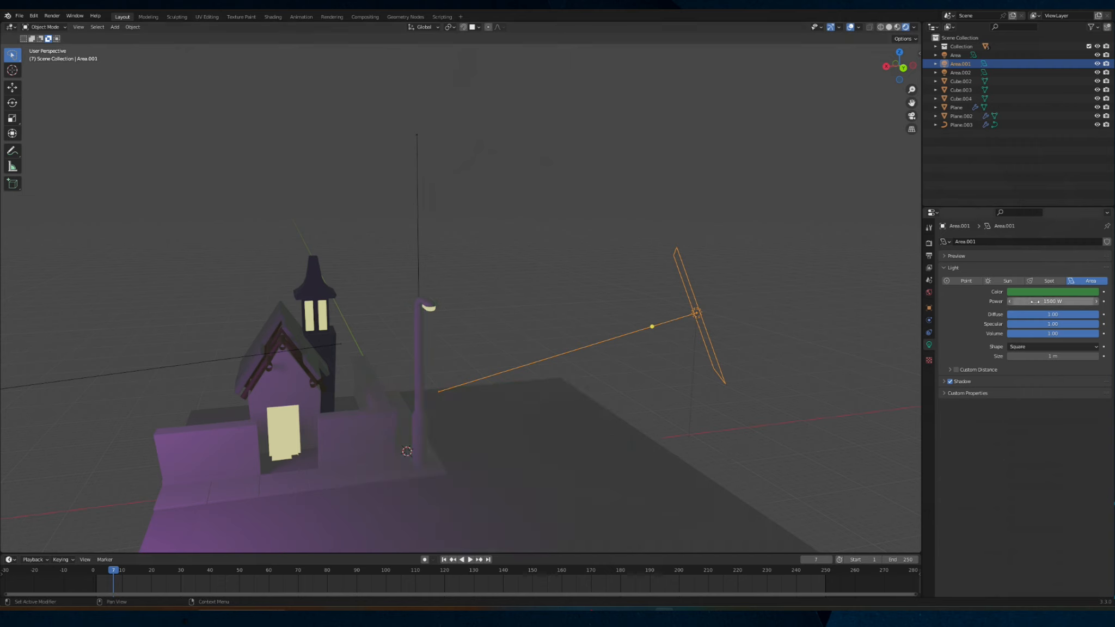
click(1047, 301)
text(1000)
key(Return)
click(1040, 303)
text(10)
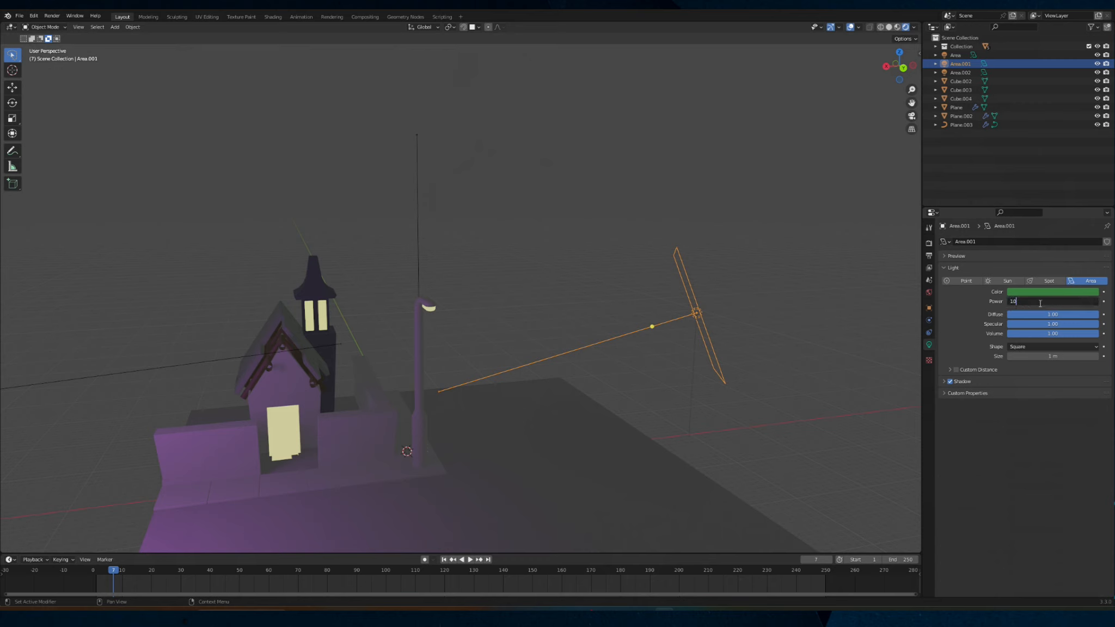
key(Return)
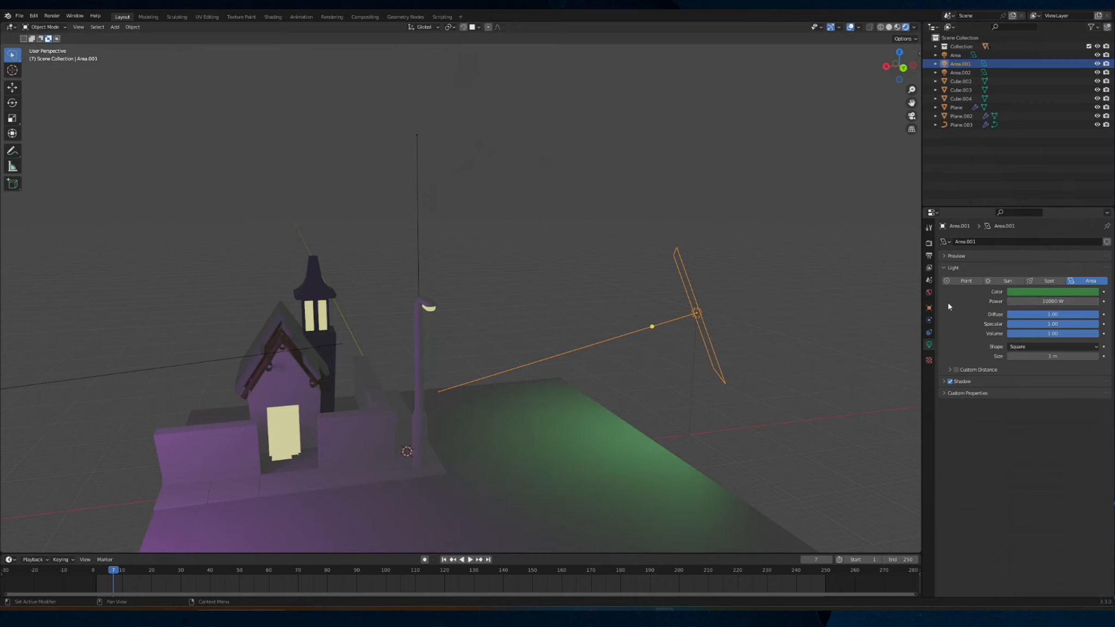
Set the green area light's power to 5000 W
drag(1023, 301, 1007, 302)
click(1070, 301)
text(5)
key(Return)
Set the purple area light's power to 5000 W
middle_drag(701, 285, 131, 256)
click(144, 265)
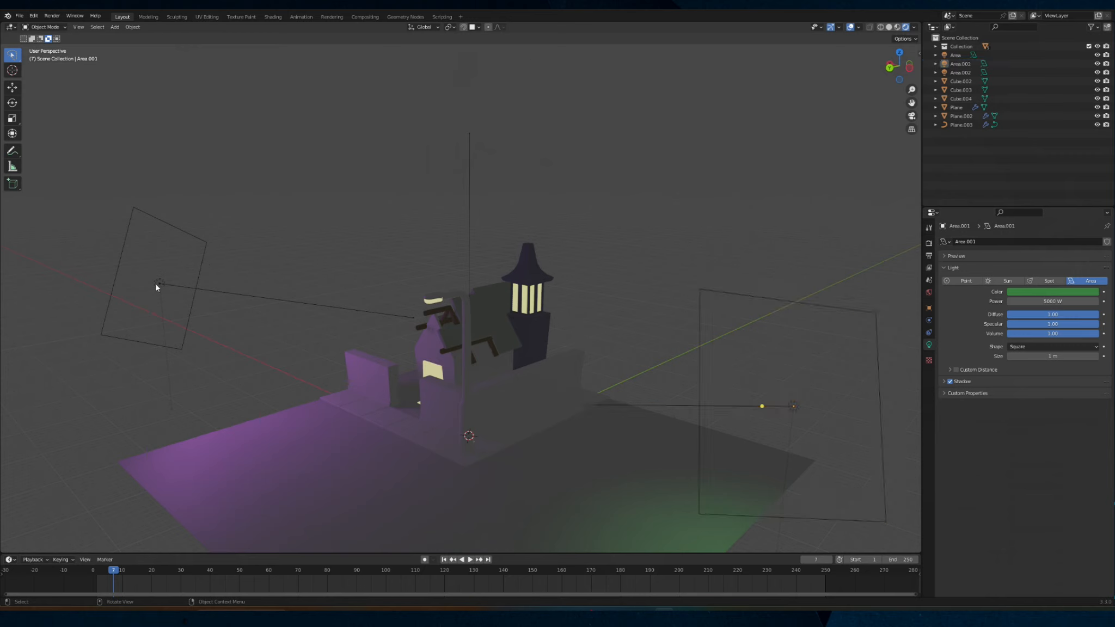
click(156, 284)
click(1065, 301)
text(5)
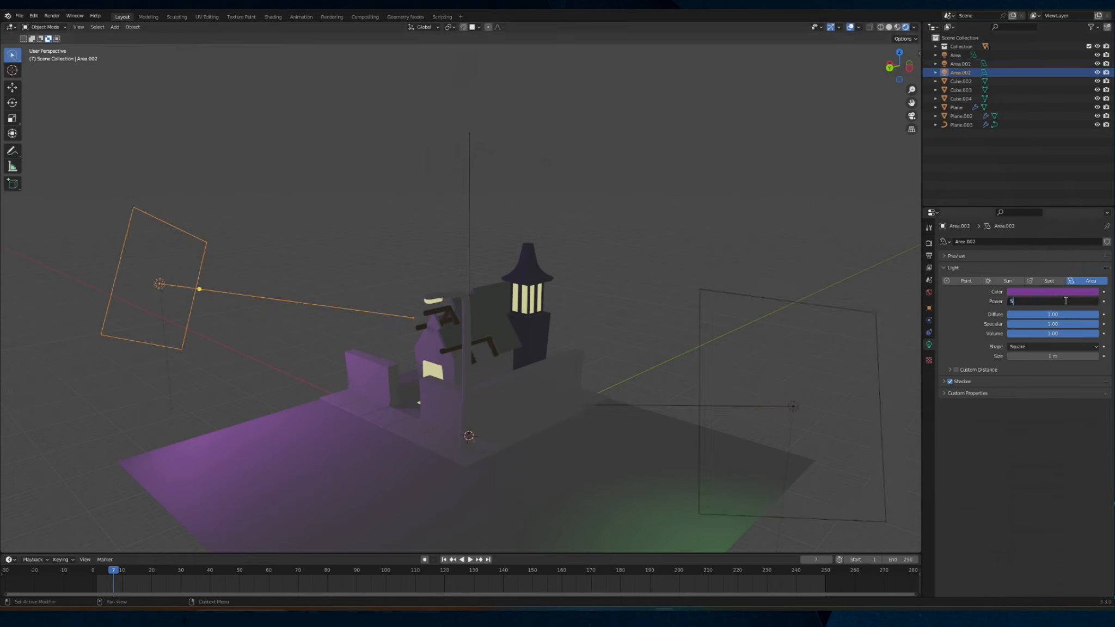
text(000)
key(Return)
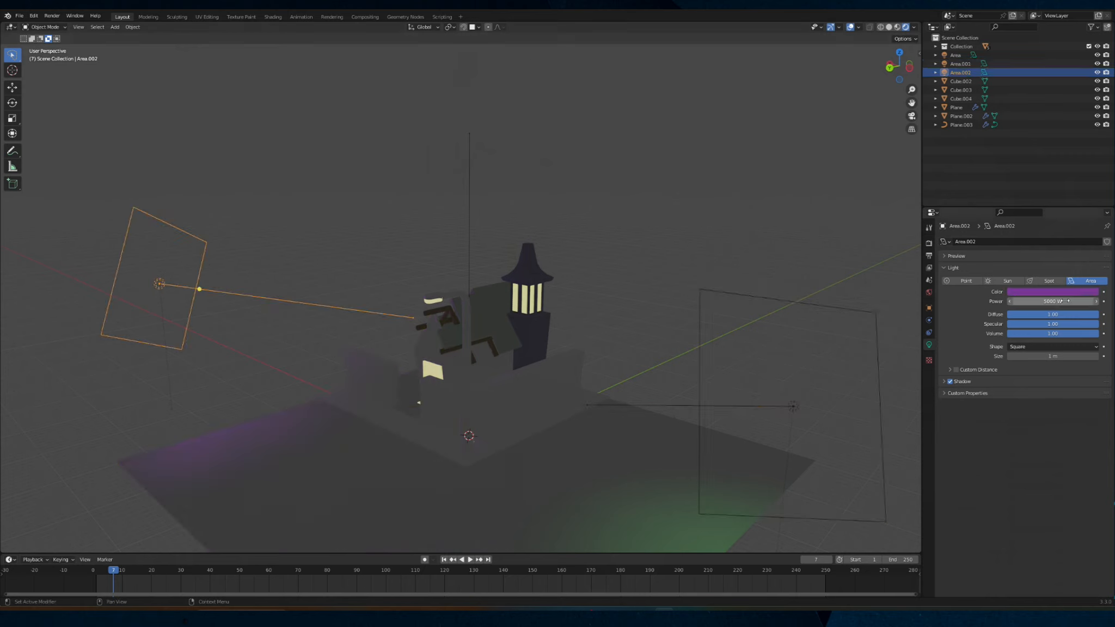
Rotate the purple area light slightly downward and adjust the green area light's rotation a little
middle_drag(536, 422, 522, 446)
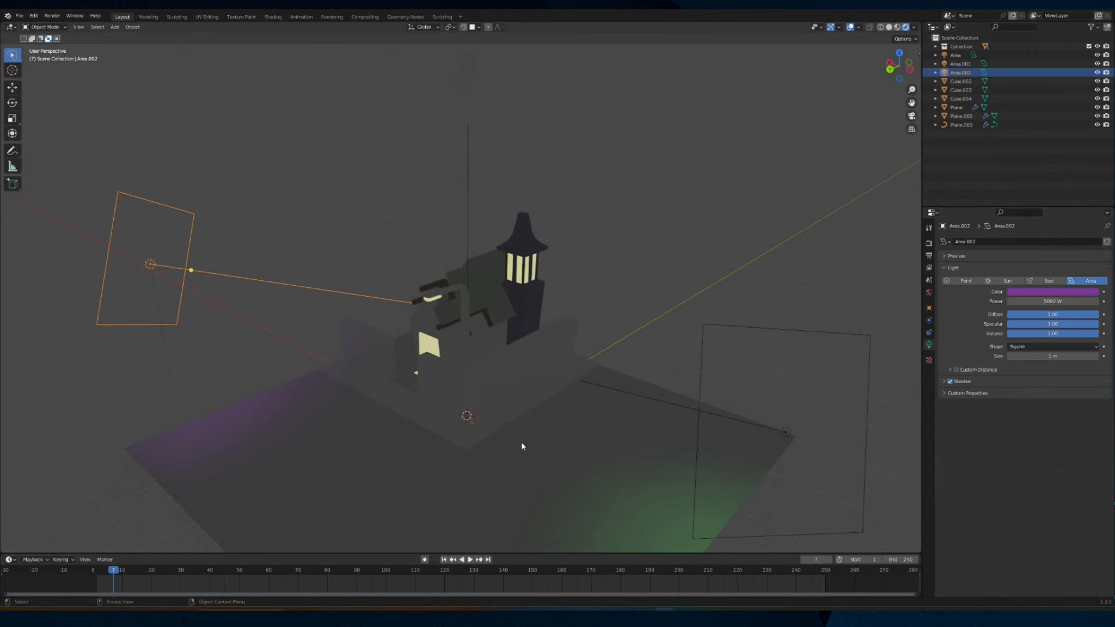
key(r)
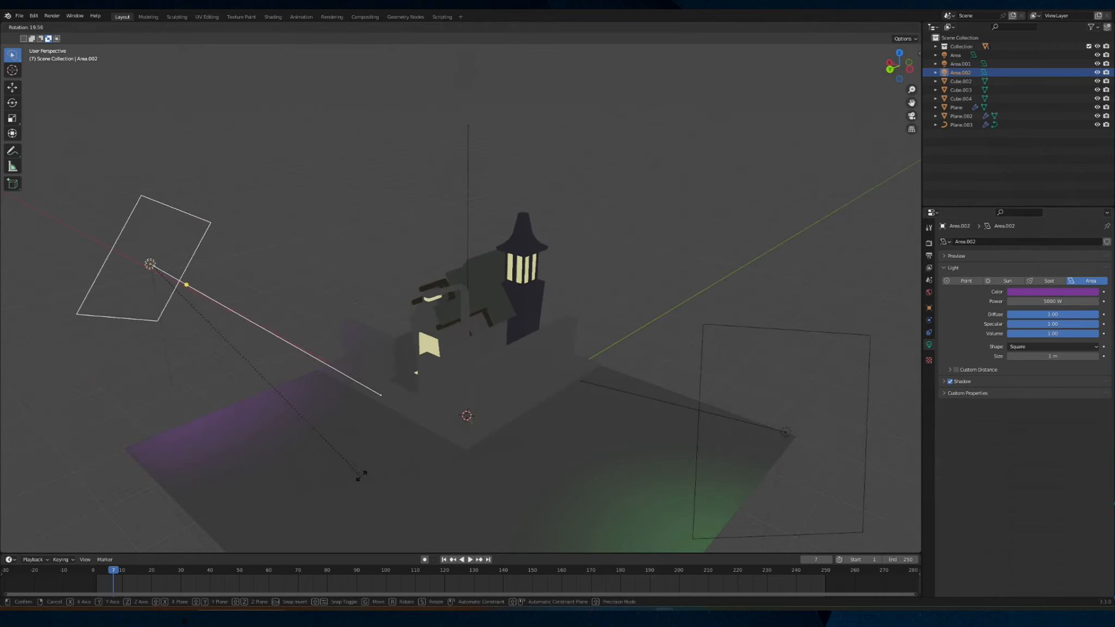
click(414, 466)
click(734, 421)
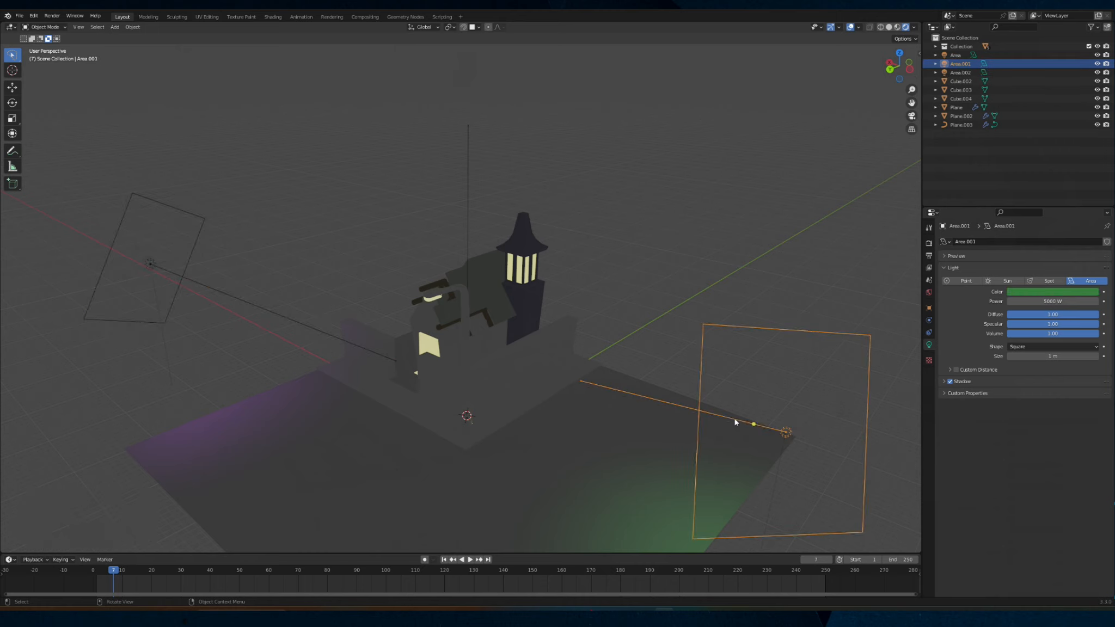
key(r)
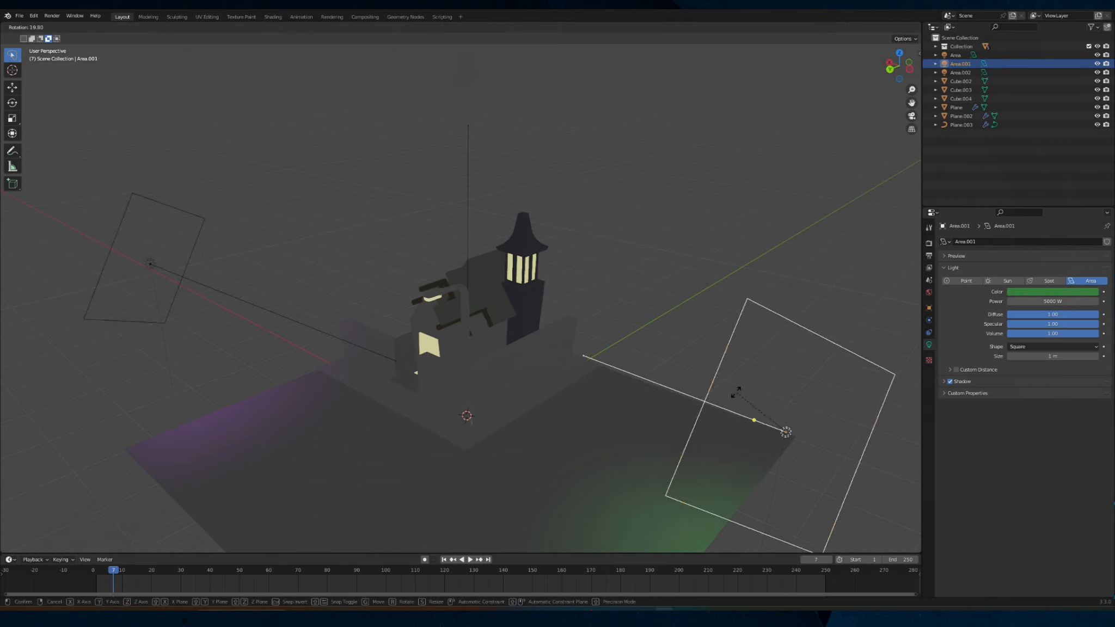
click(448, 399)
Add a new material to the yard's side wall and set its base color to green
middle_drag(448, 401, 309, 435)
click(336, 441)
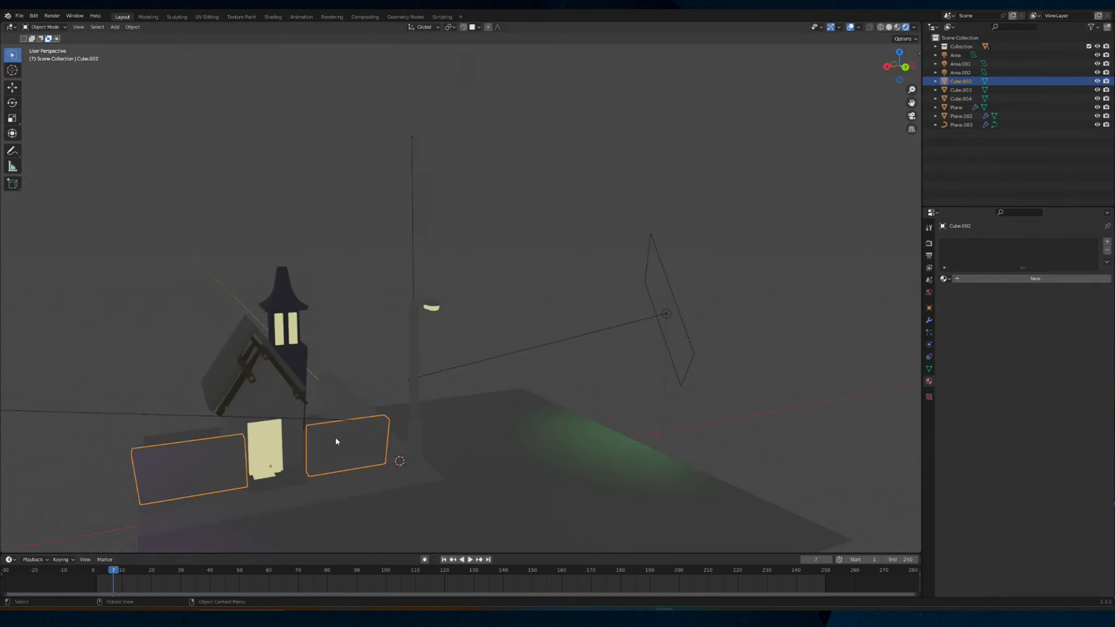
shift+click(348, 390)
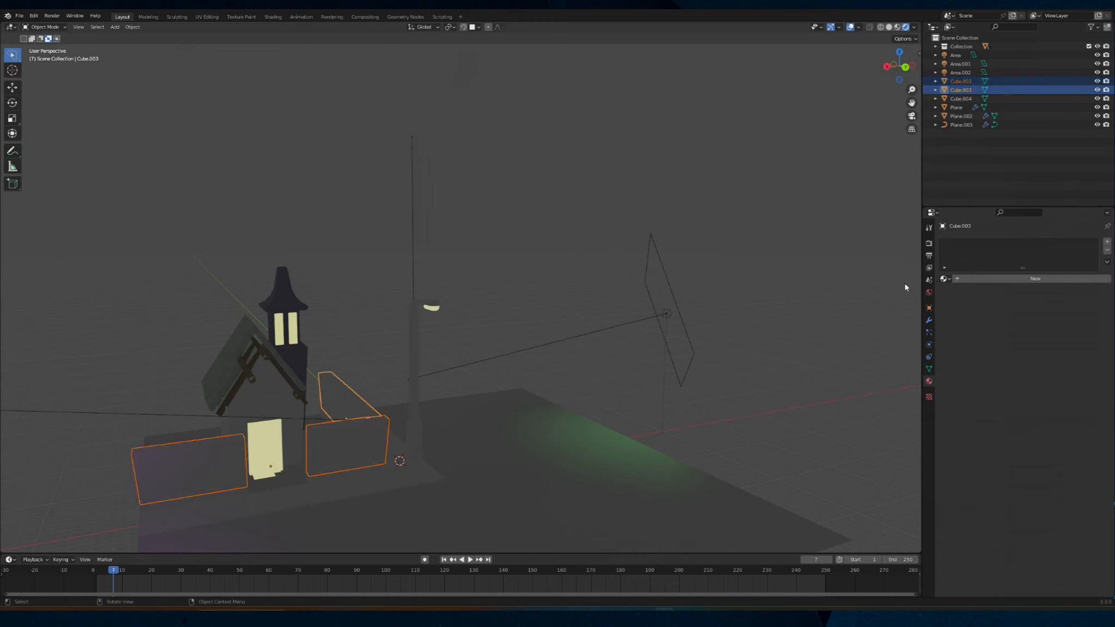
click(974, 280)
click(1042, 371)
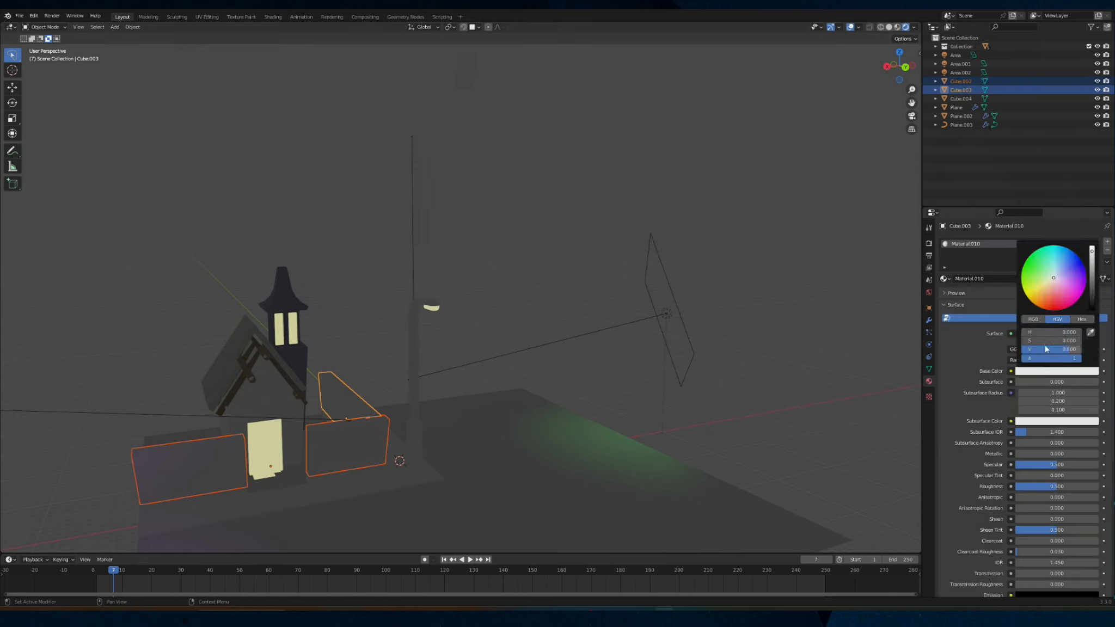
drag(1042, 278, 1034, 268)
Add a new material to the yard's front walls and set its base color to a matching green
click(351, 441)
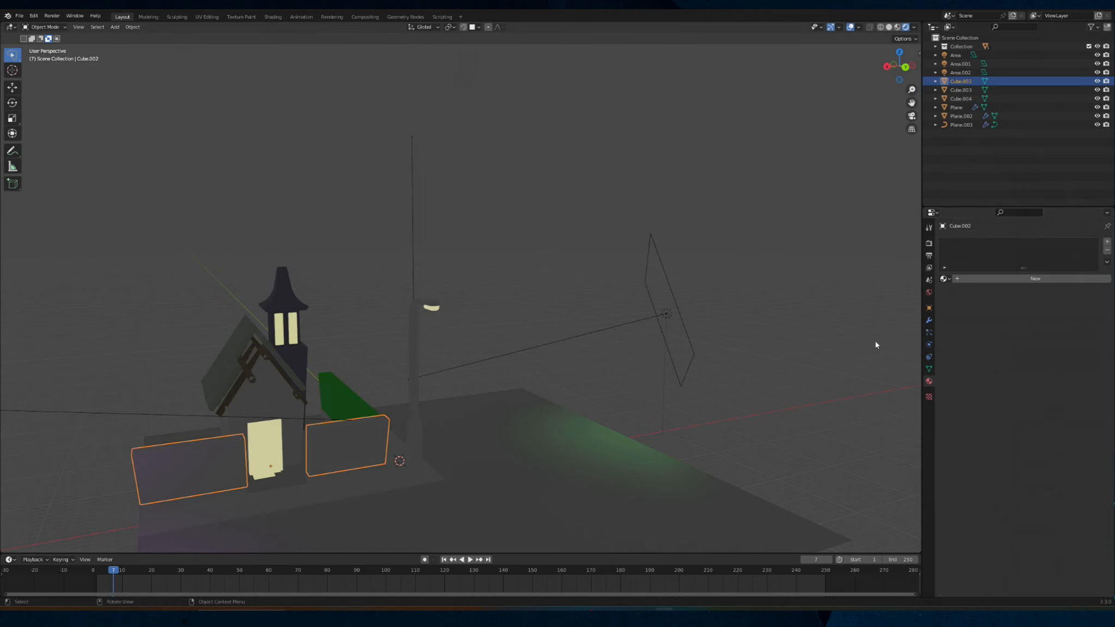
click(1035, 278)
click(1024, 372)
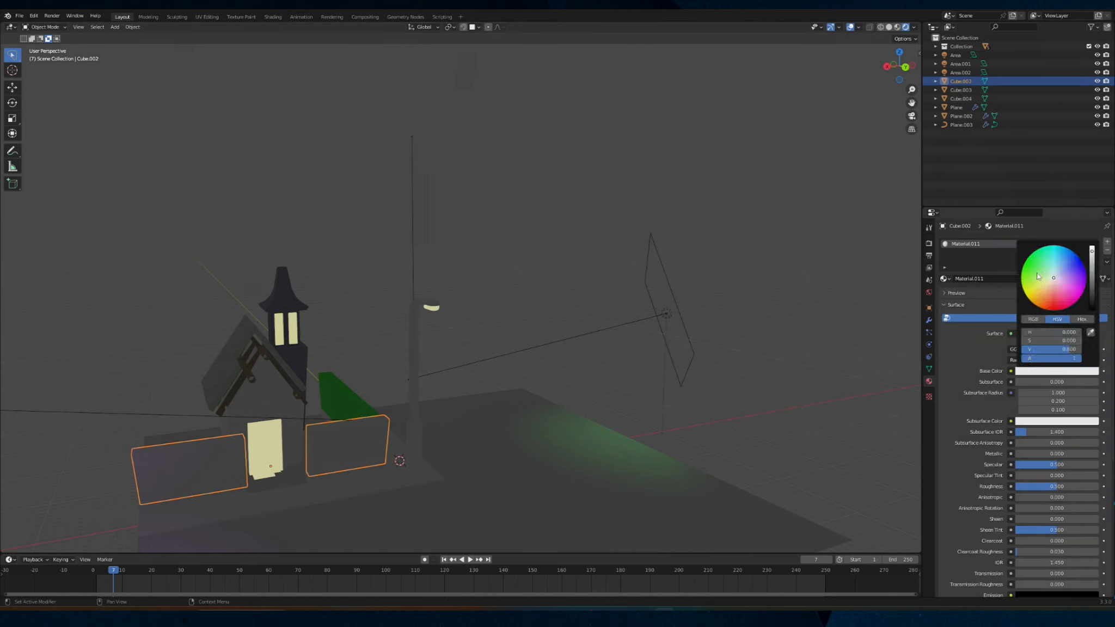
drag(1038, 277, 1034, 270)
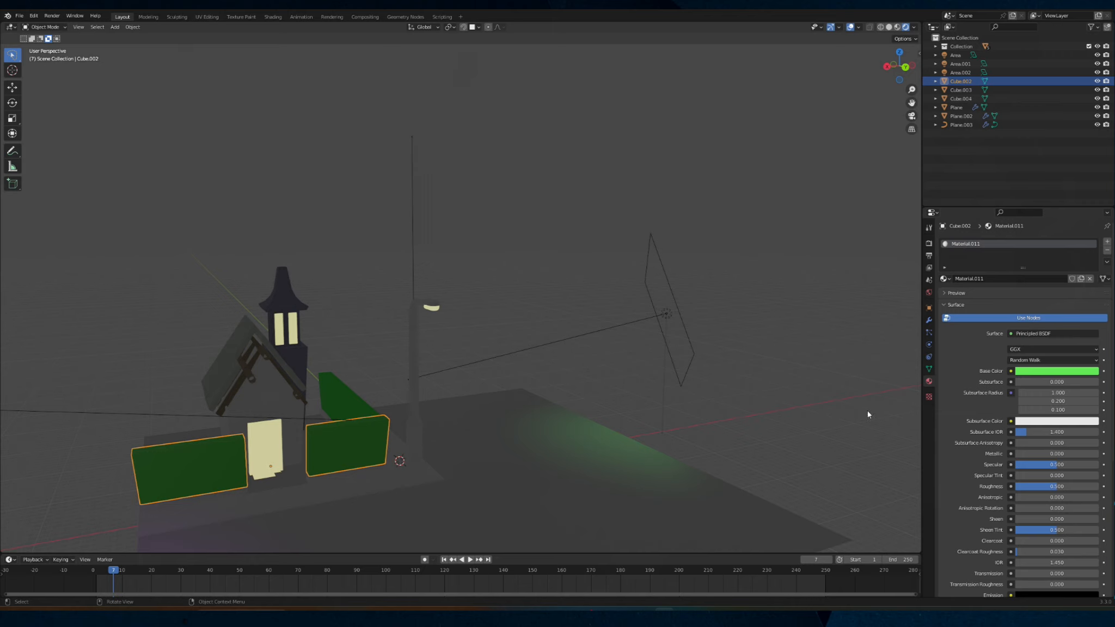
click(1049, 334)
Add a new material with a roughness of 0 to the base strip beneath the yard walls
click(346, 481)
click(337, 477)
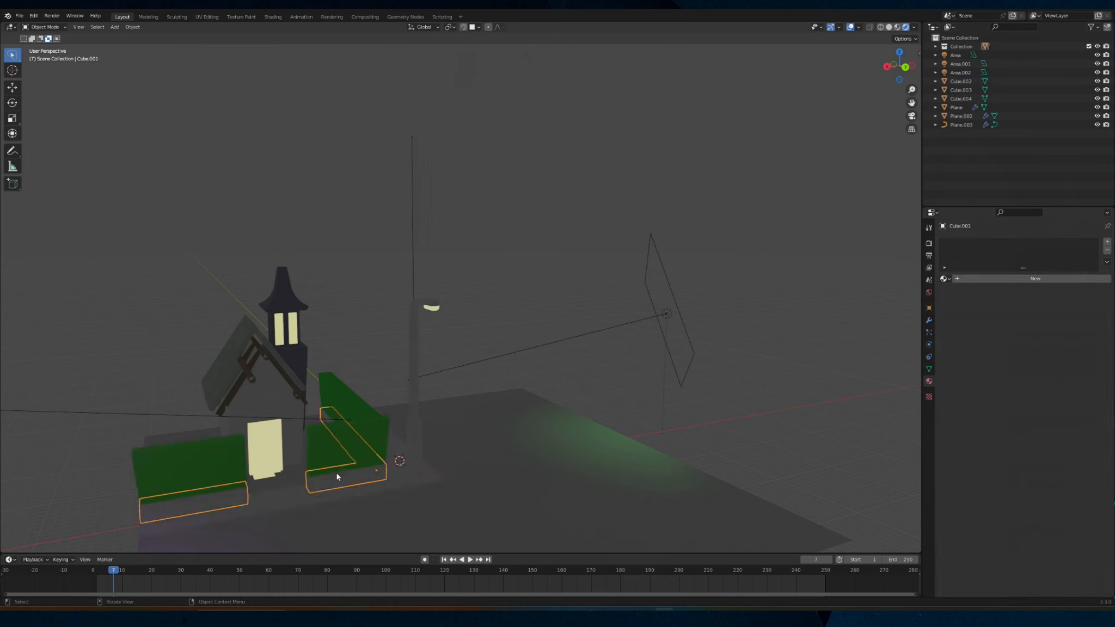
click(1024, 279)
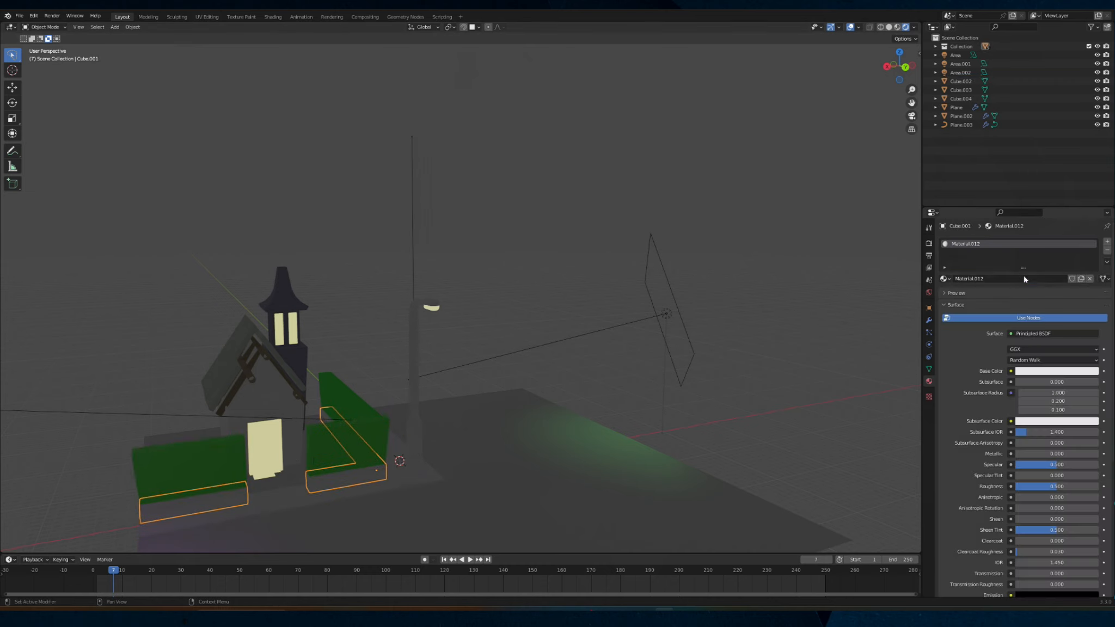
drag(1061, 486, 1013, 486)
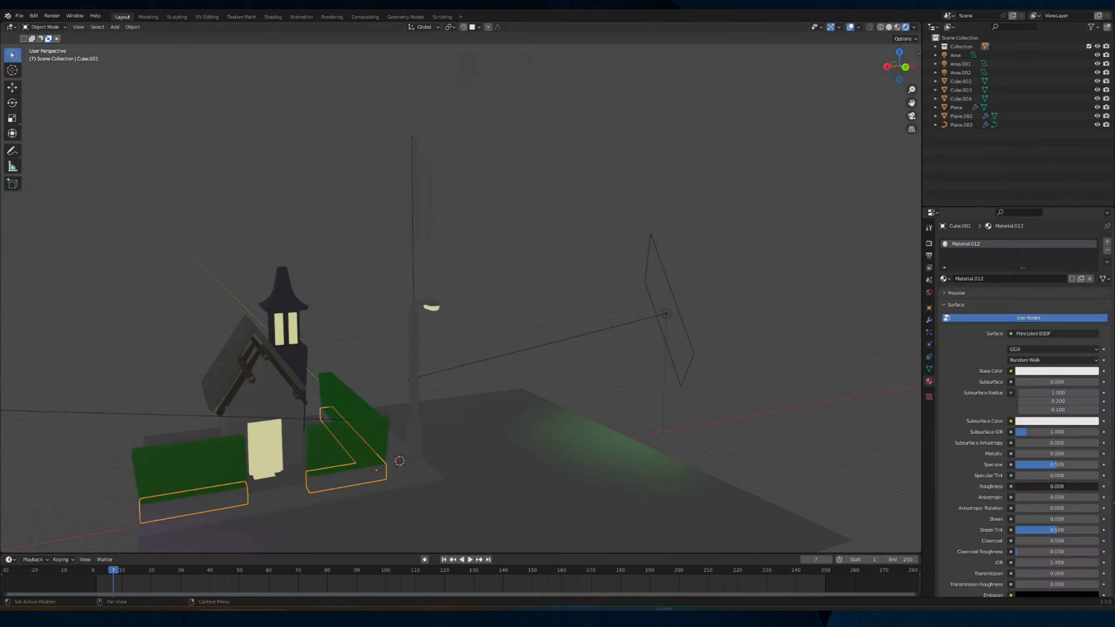
Set the wall base strip's base color to brown and adjust its brightness
click(1035, 371)
drag(1059, 291, 1043, 294)
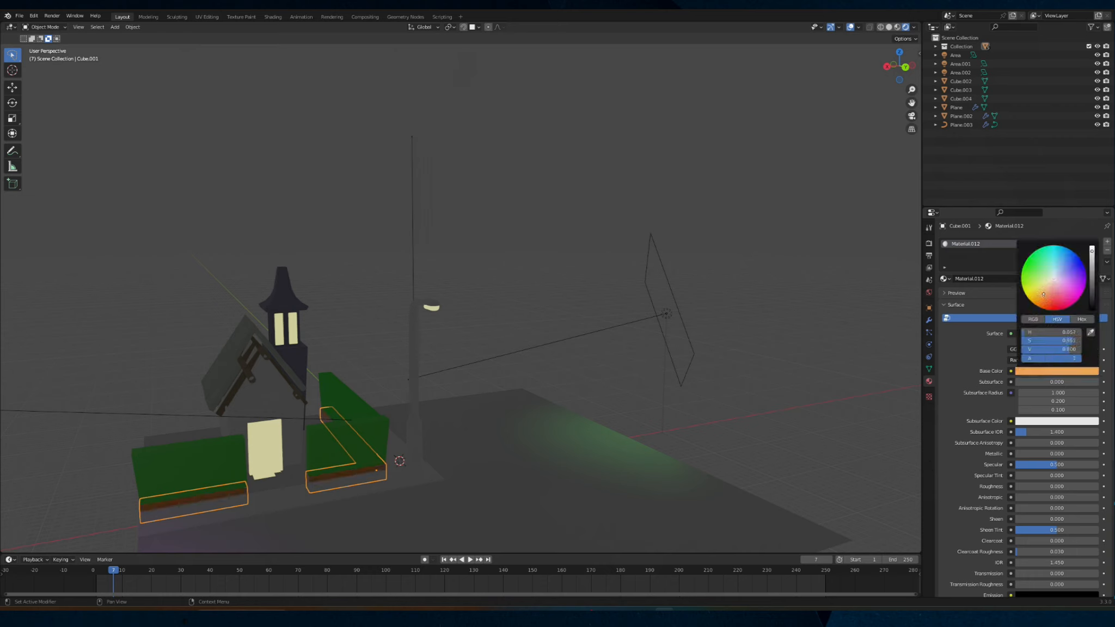
drag(1091, 252, 1091, 279)
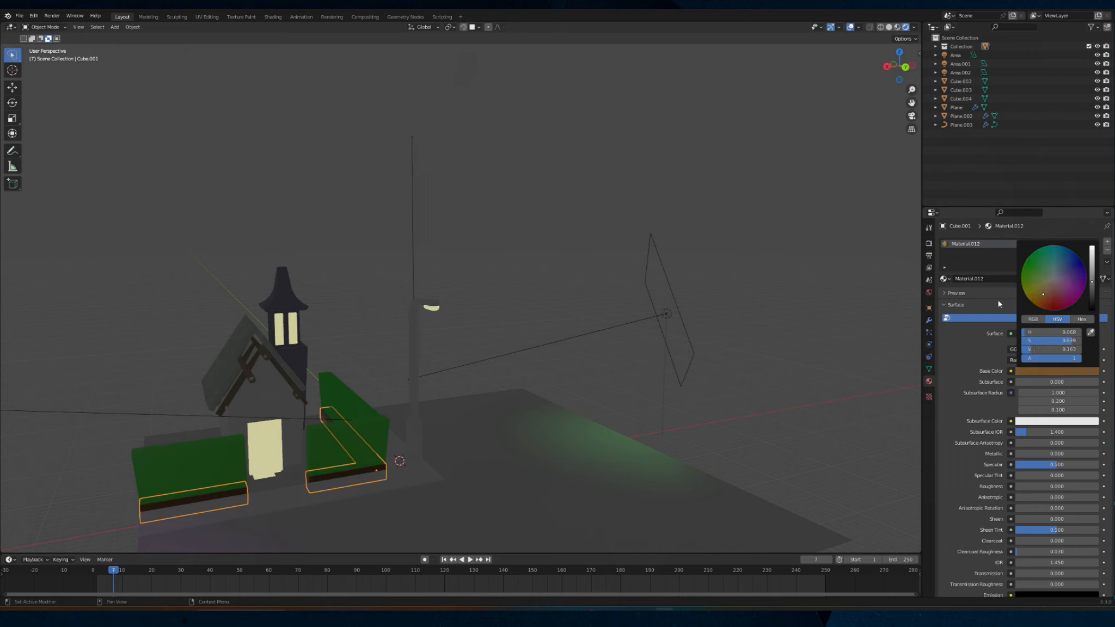
click(1050, 370)
drag(1091, 278, 1091, 256)
click(498, 381)
Give the street lamp post's base color a very faint warm tint and adjust its brightness
click(415, 393)
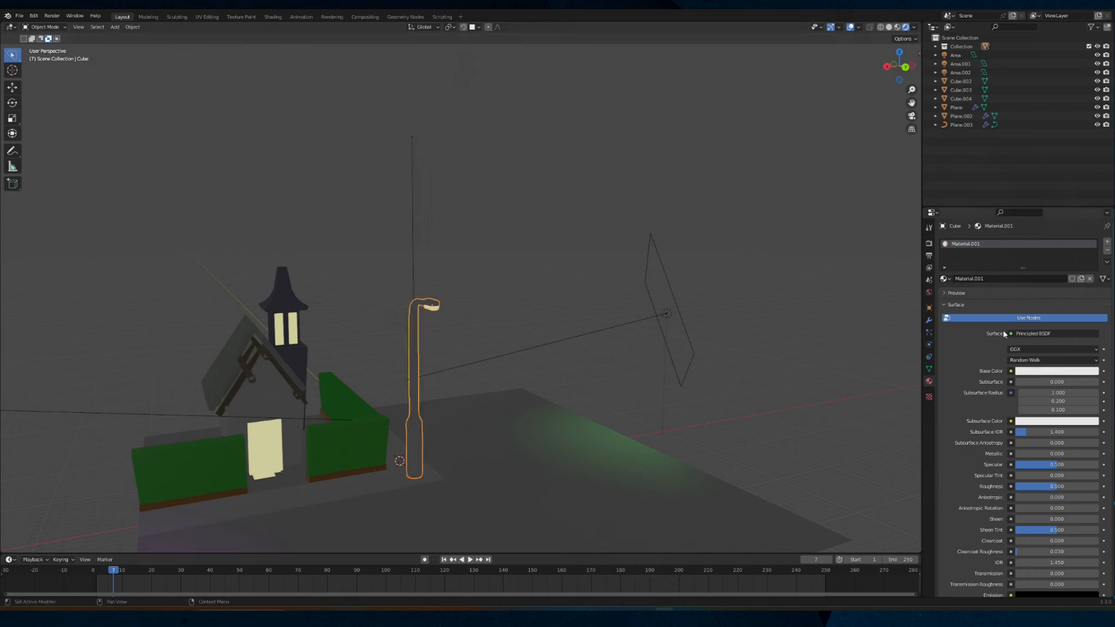
click(1045, 370)
click(1052, 279)
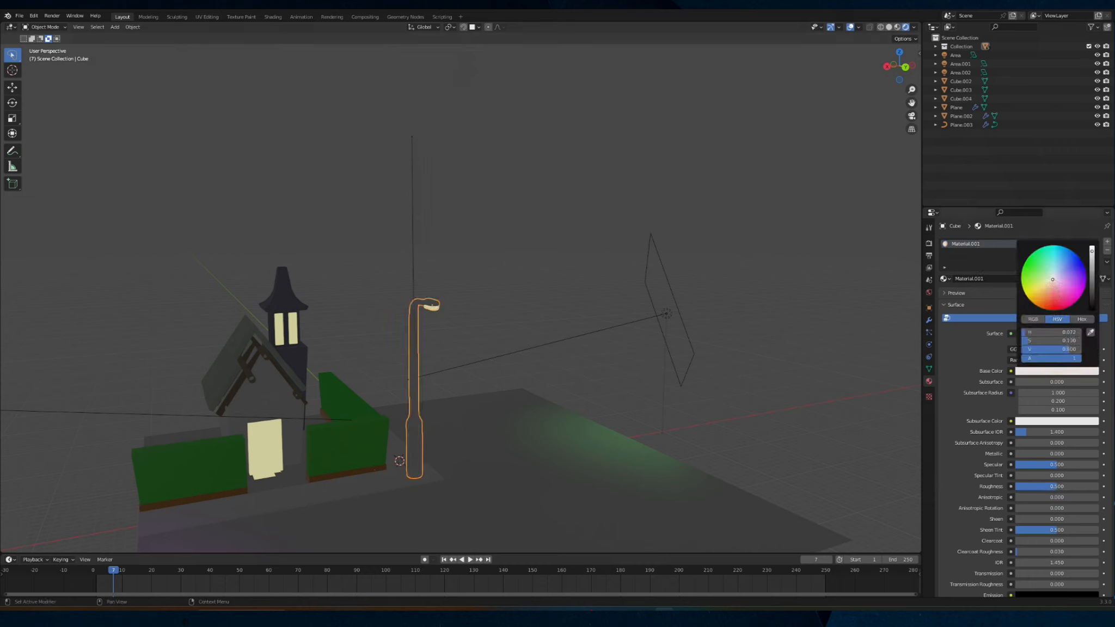
drag(1092, 263, 1091, 247)
click(754, 311)
Duplicate the green area light, place the copy high behind the church, and rotate it about 64° to aim down at the scene
middle_drag(754, 310, 654, 326)
click(664, 330)
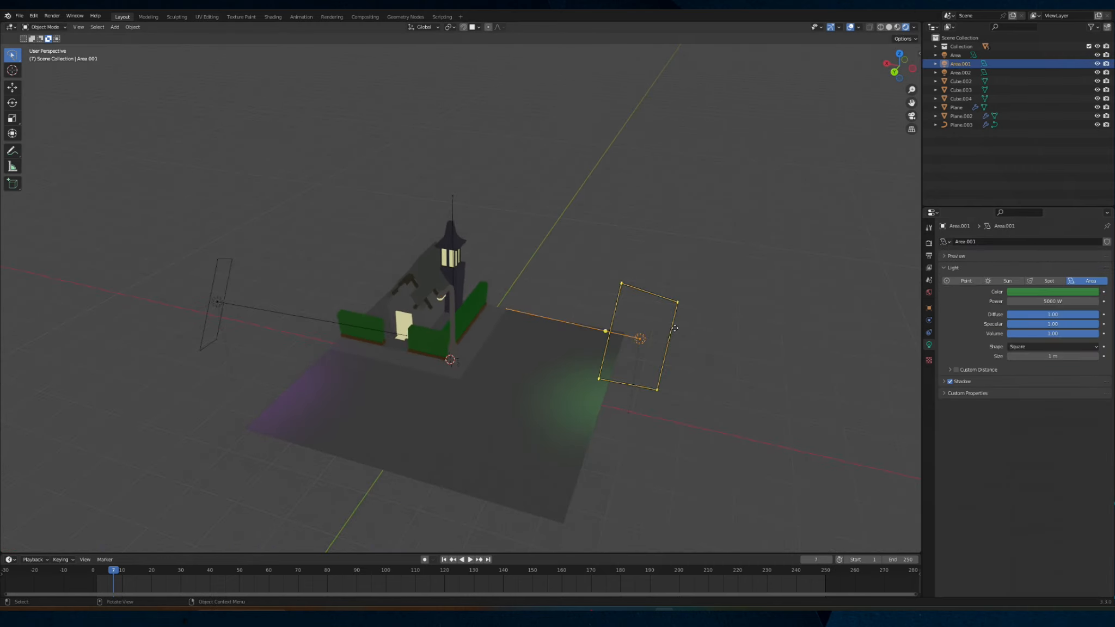
key(shift+d)
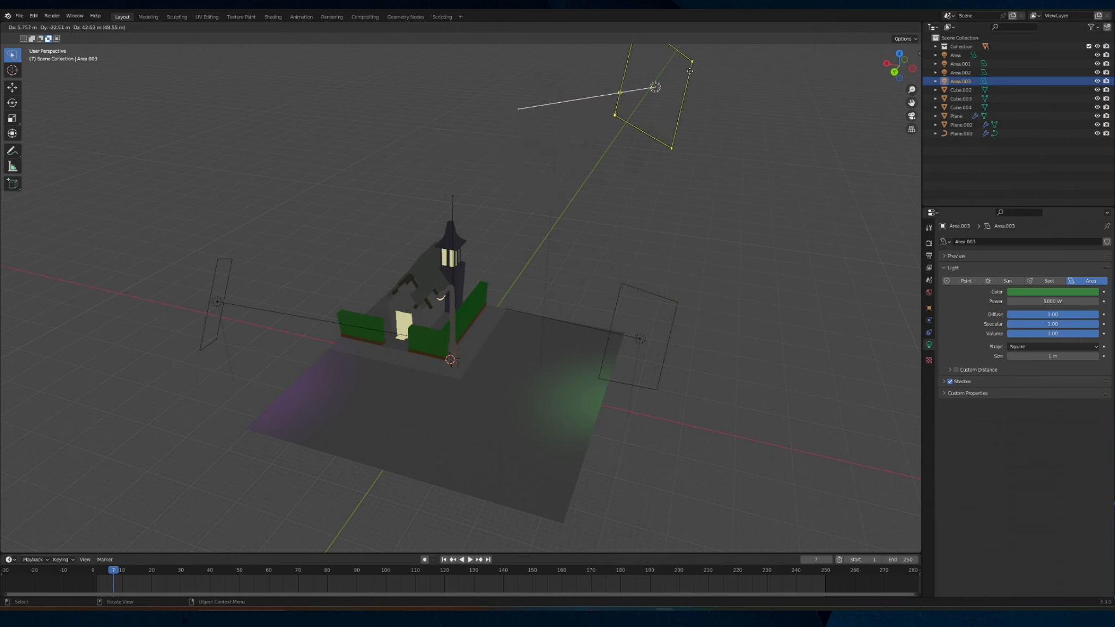
click(692, 69)
key(r)
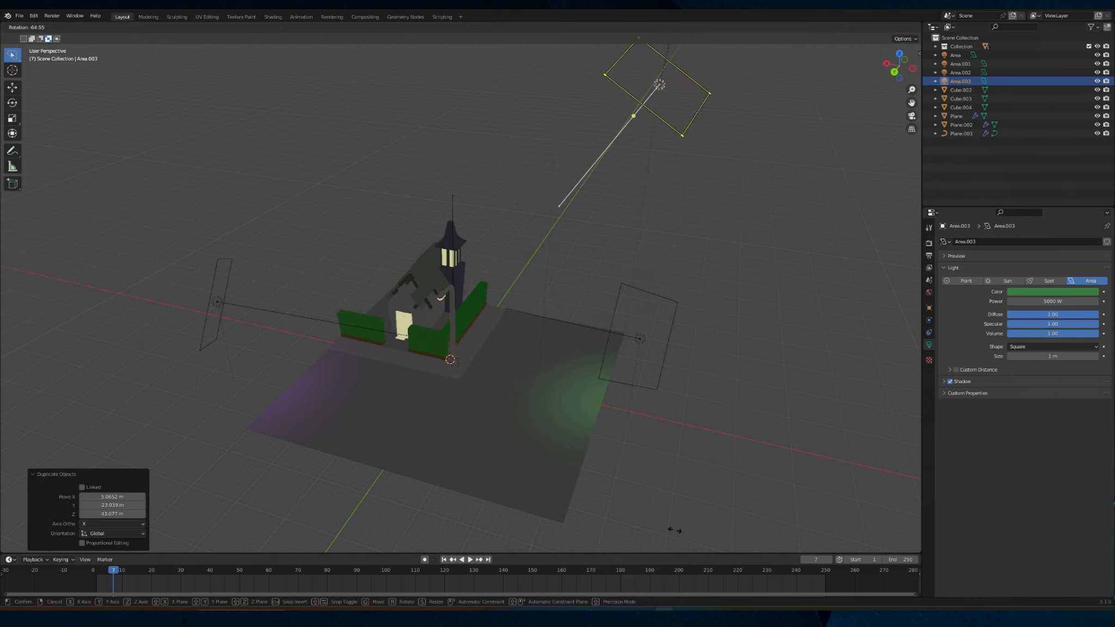
click(674, 539)
Set the copied area light's power to 150000 W and change its color to a nearly neutral gray
click(1072, 301)
text(1500)
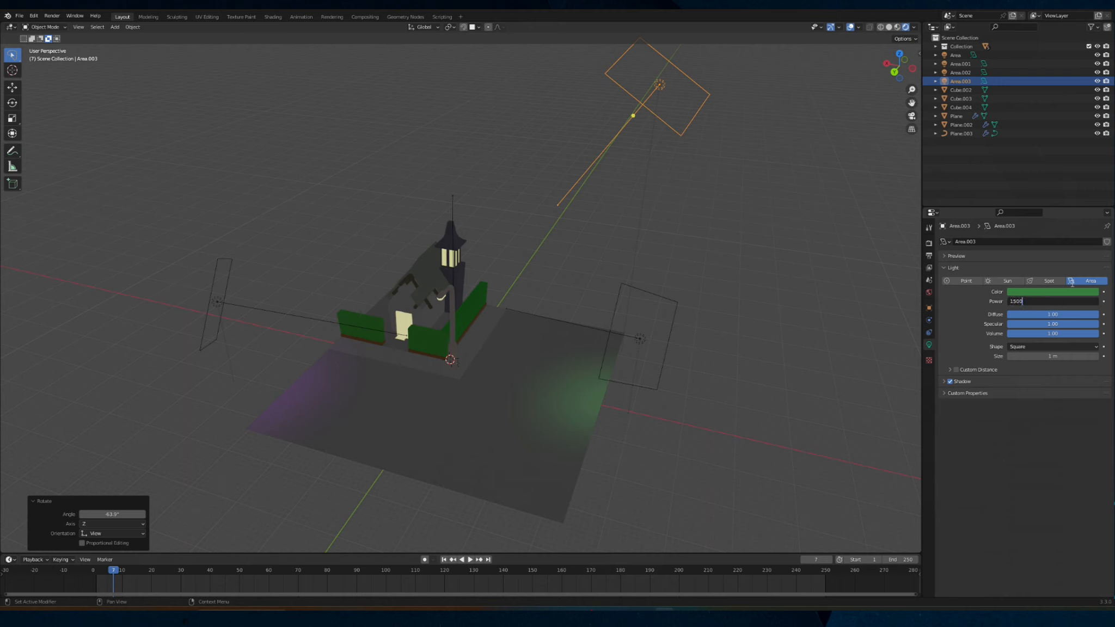
text(00)
key(Return)
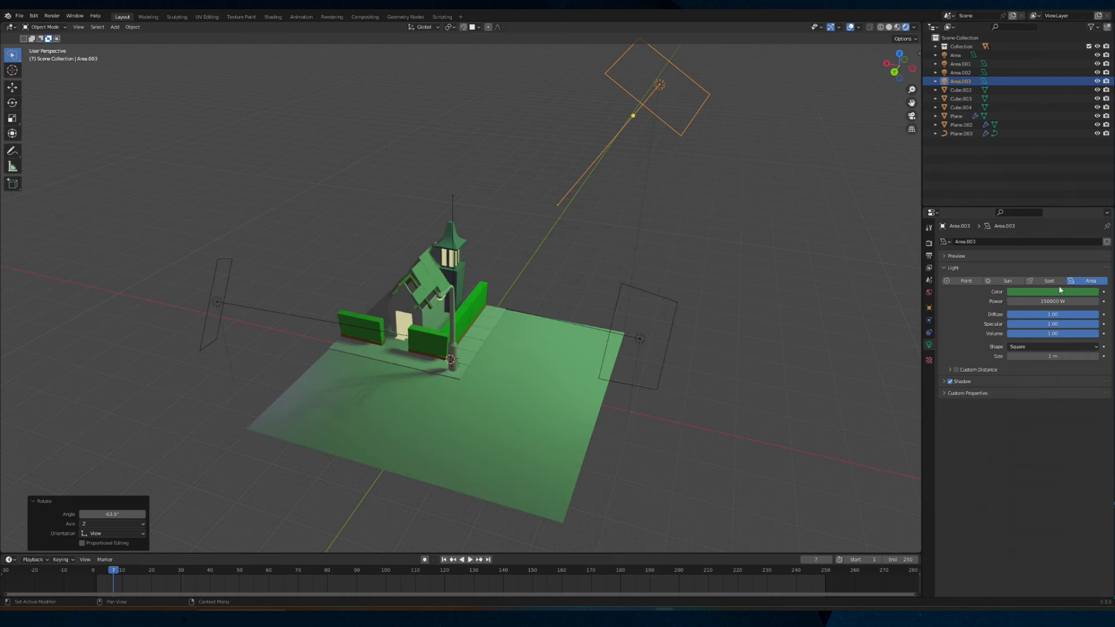
click(1055, 291)
click(1055, 207)
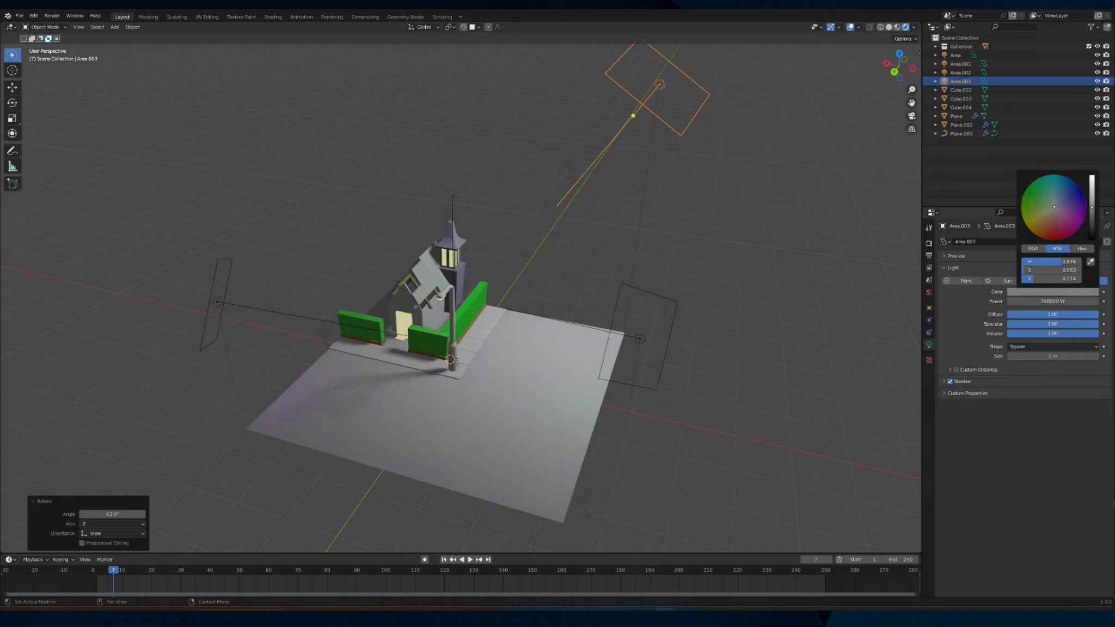
Try 1500 and 20000 W for the overhead area light's power before setting it to 40000 W
click(1041, 302)
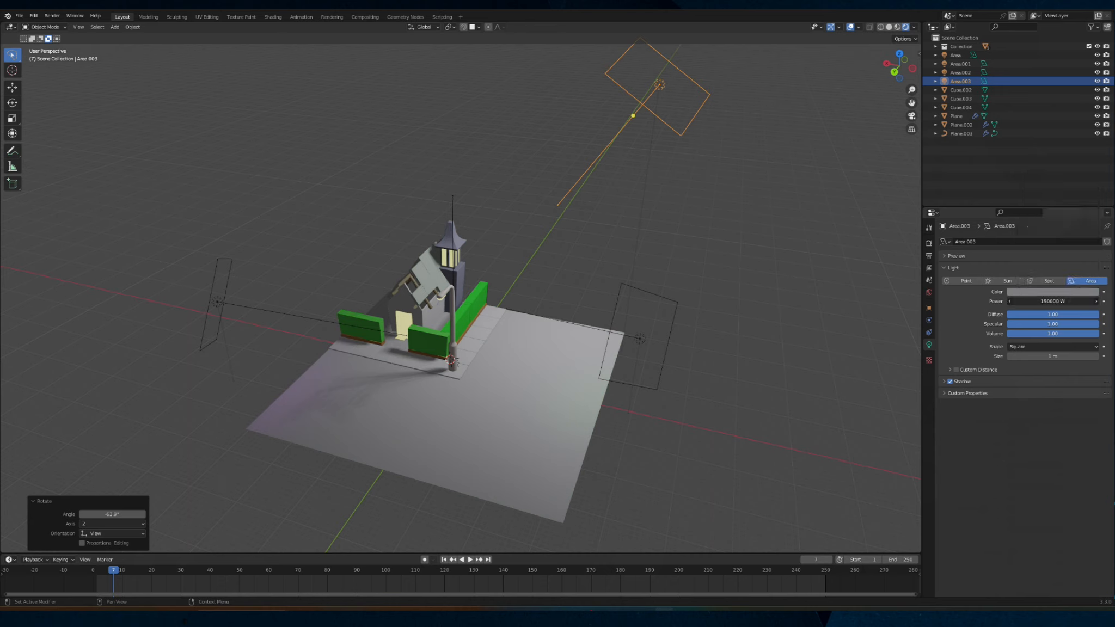
text(1500)
key(Return)
click(1055, 301)
text(20000)
key(Return)
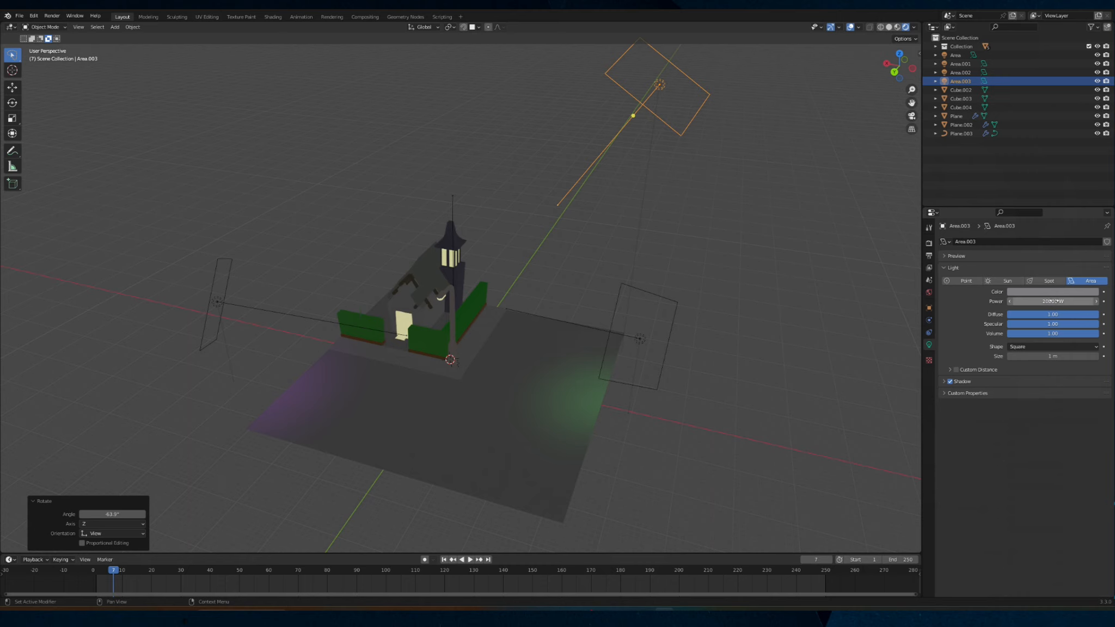
click(1055, 301)
text(40000)
key(Return)
Set the roughness of the street lamp post's material to 0
scroll(507, 365, up, 4)
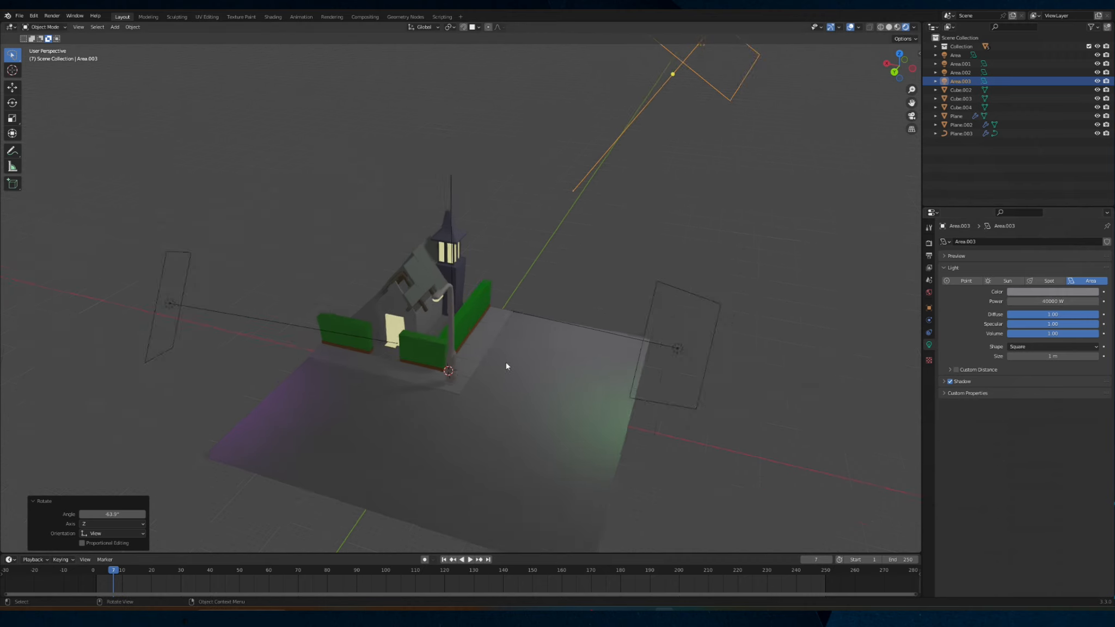
middle_drag(483, 368, 509, 352)
click(277, 369)
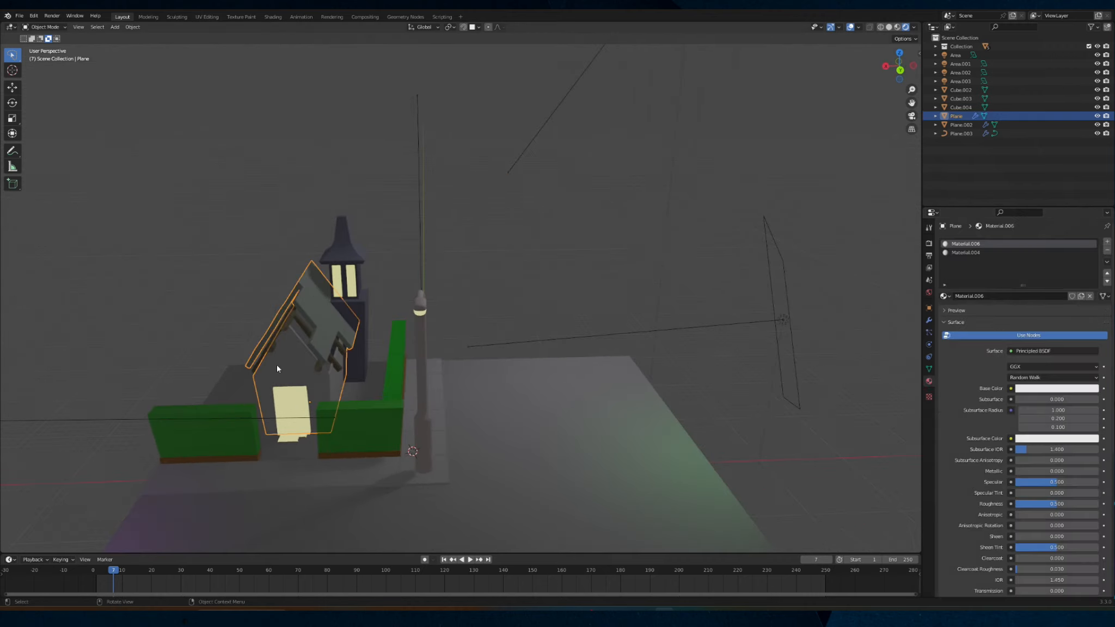
middle_drag(344, 413, 441, 421)
click(434, 407)
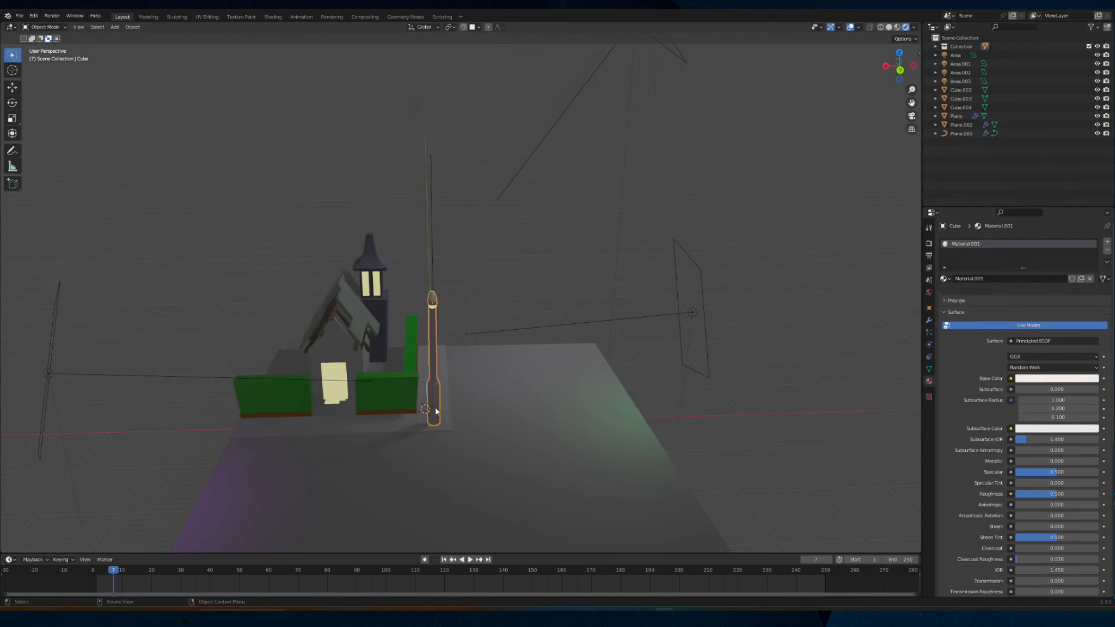
click(1038, 372)
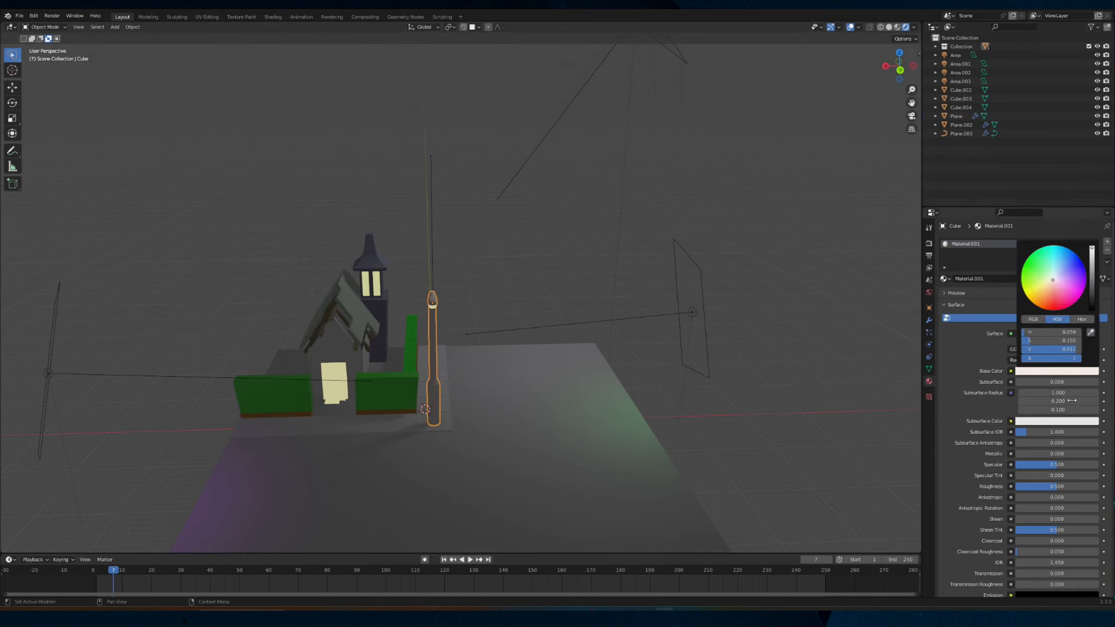
drag(1045, 486, 1007, 486)
Try a metallic value of 1 on the street lamp post's material before lowering it to about 0.078
middle_drag(797, 443, 647, 425)
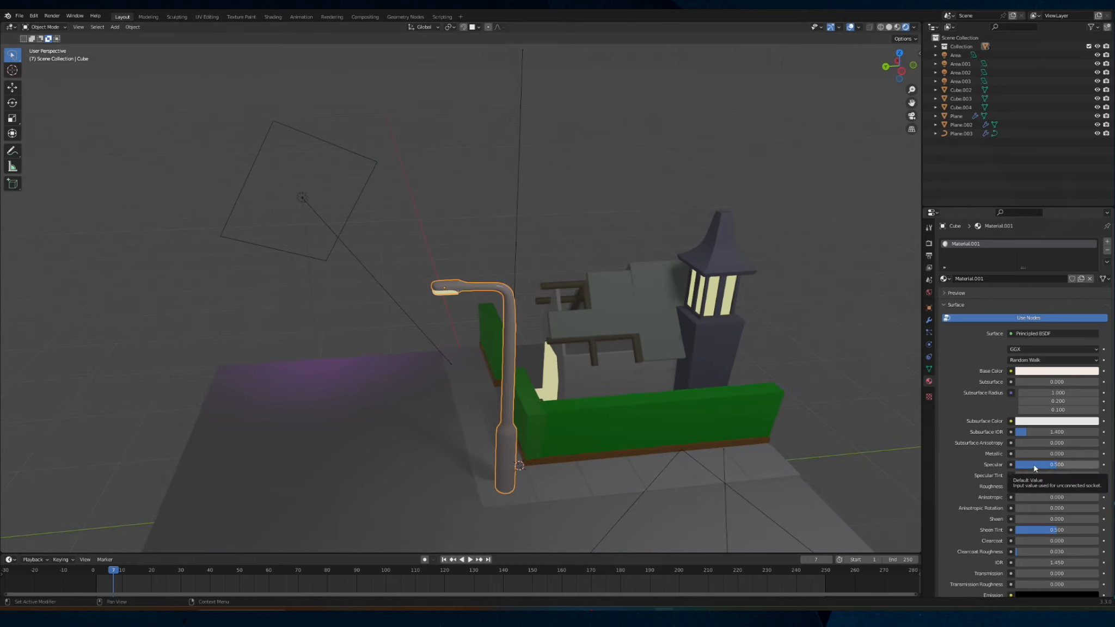
drag(1027, 456, 1102, 456)
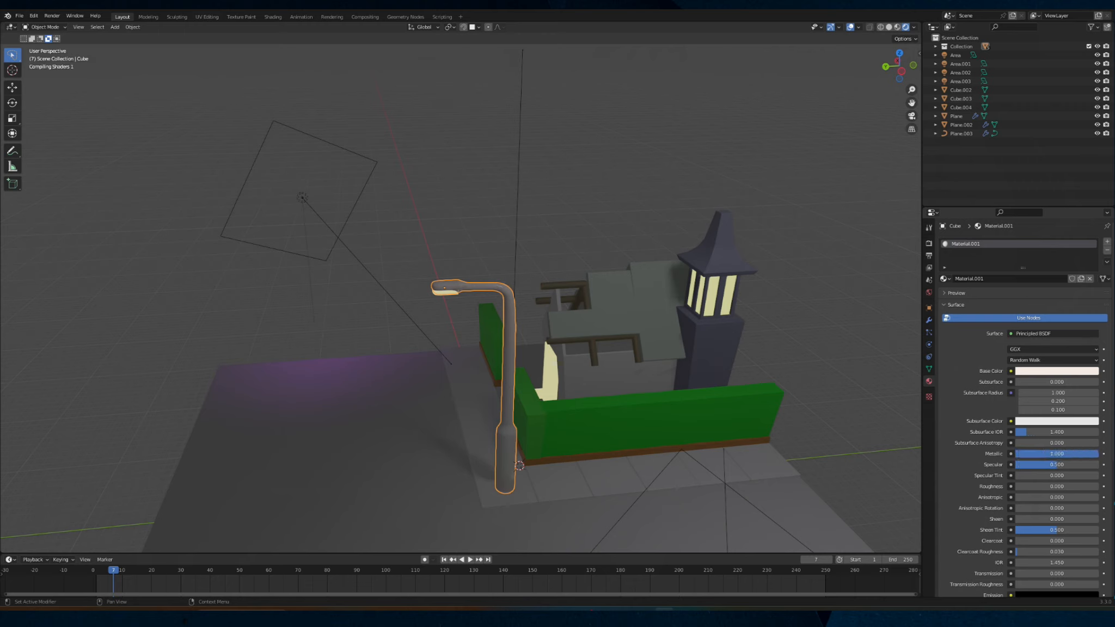
drag(1097, 453, 1032, 453)
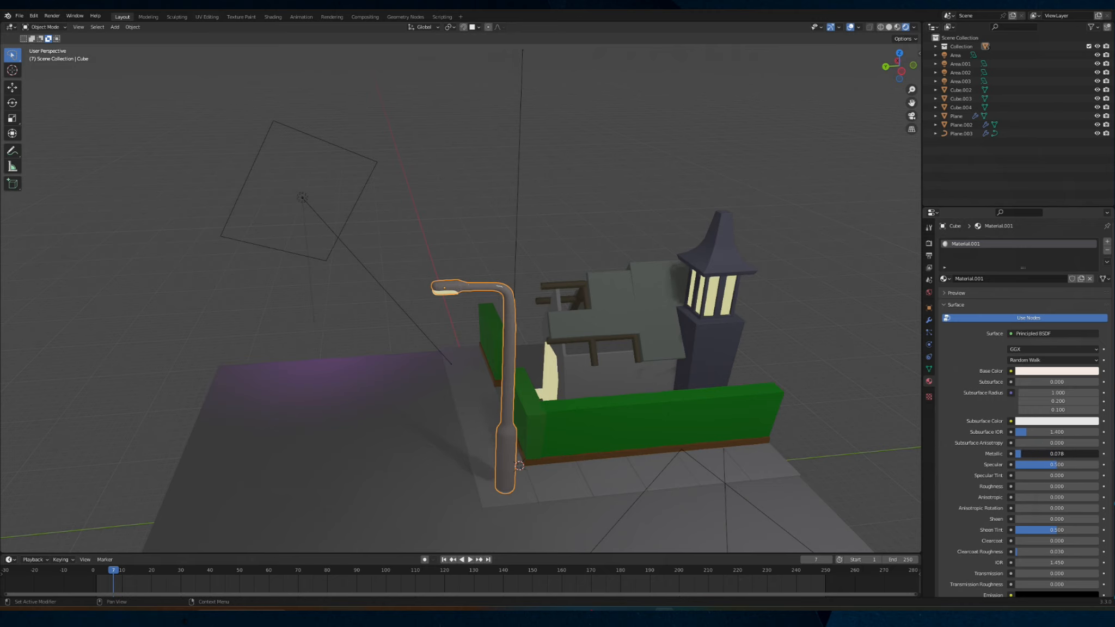
Set the roughness of the church's first material to 0
middle_drag(643, 416, 719, 408)
click(380, 344)
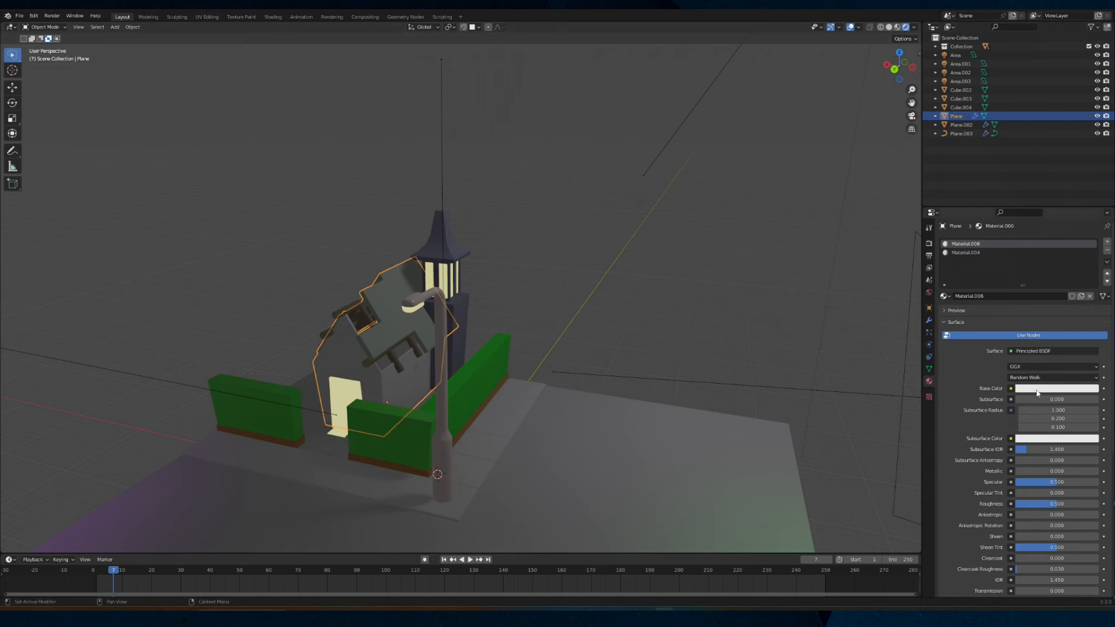
drag(1038, 509, 1016, 503)
Select the brown base strip beneath the yard walls to check its material settings
middle_drag(635, 421, 554, 370)
middle_drag(318, 294, 395, 364)
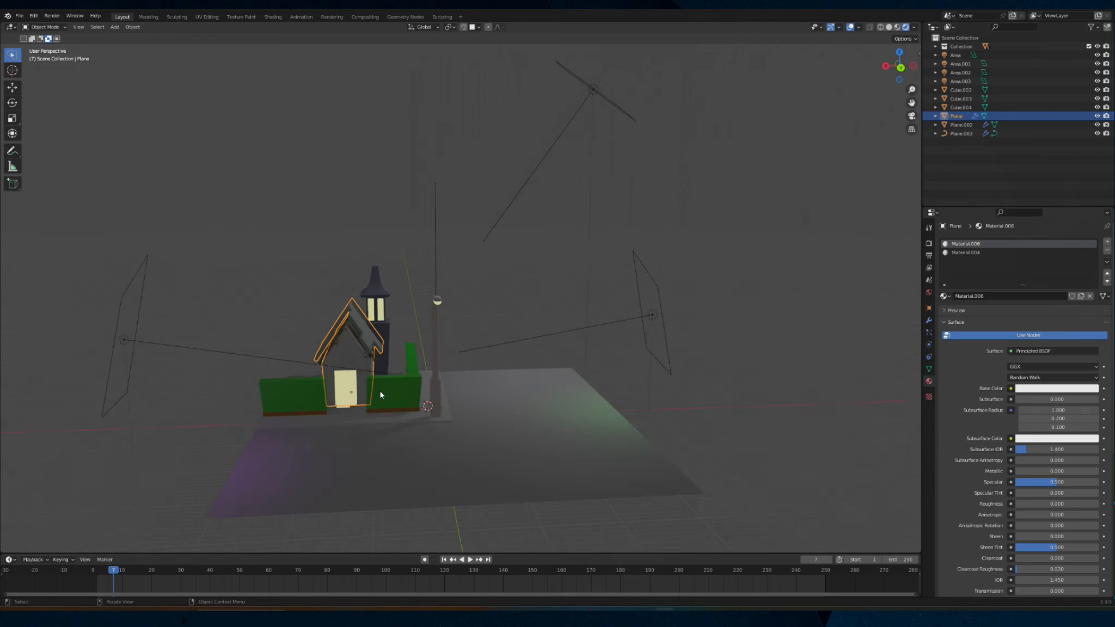
click(393, 411)
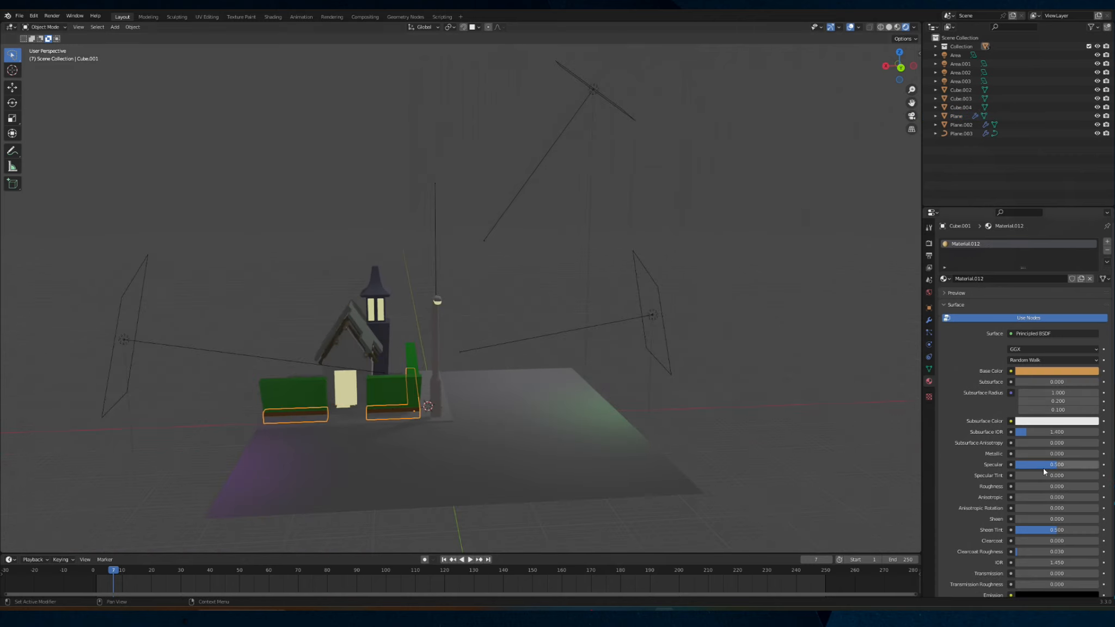